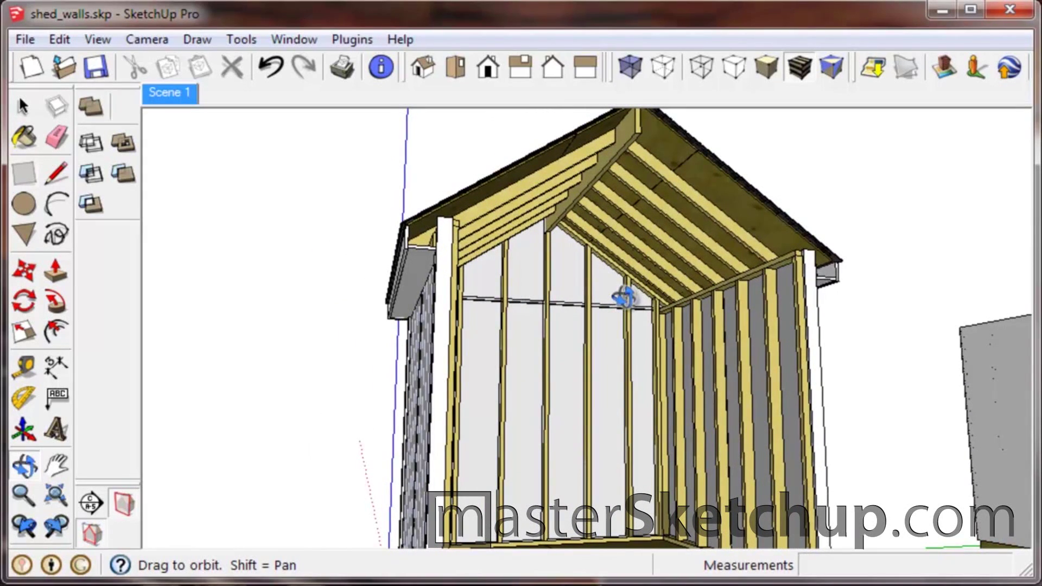
Compare the finished shed with the floor and two walls of the unfinished shed beside it.
key("r")
scroll(629, 282, "down", 10)
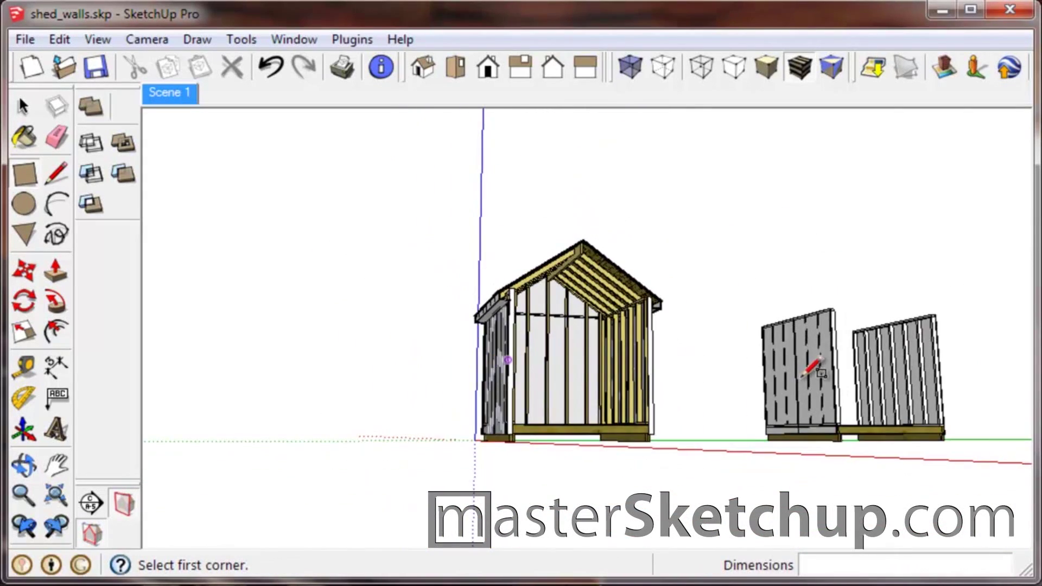
middle_click_drag(812, 368, 879, 478)
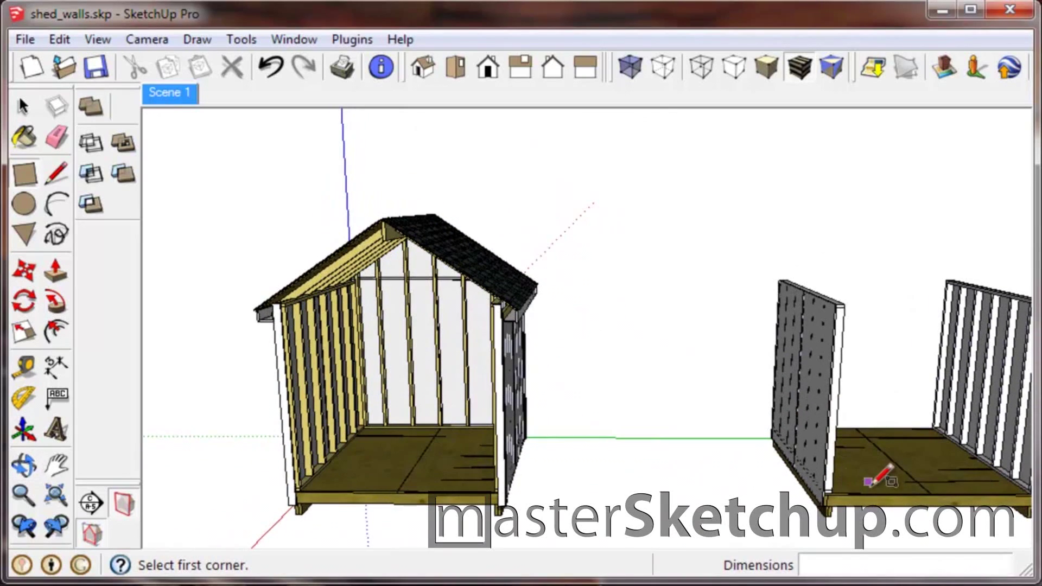
key("space")
left_click(881, 479)
scroll(437, 441, "down", 2)
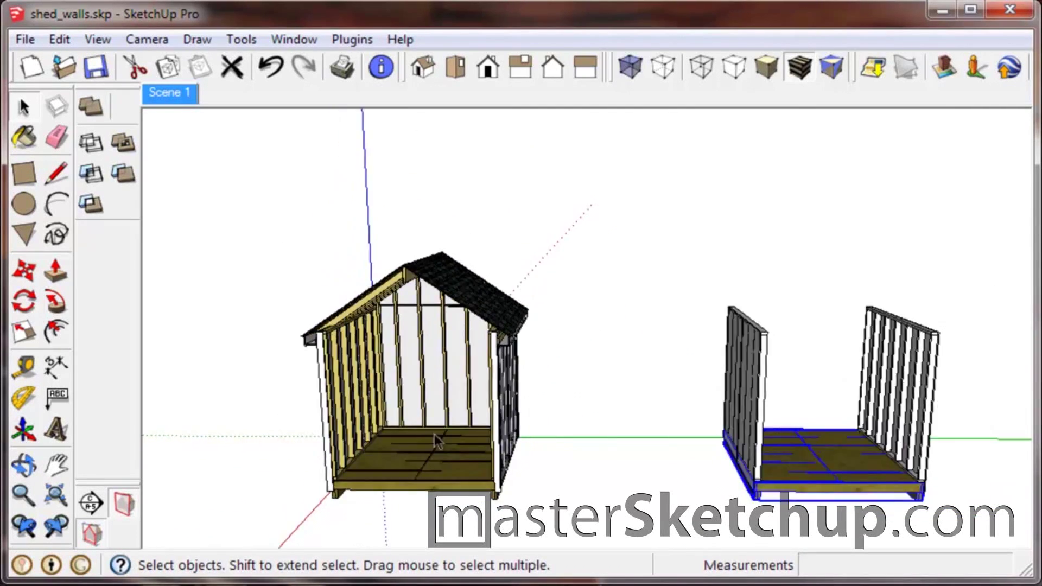
scroll(437, 440, "down", 1)
scroll(641, 442, "up", 5)
left_click(846, 413)
Examine the rafters, ridge board and gable framing under the finished shed's roof.
middle_click_drag(776, 504, 327, 376)
scroll(404, 377, "up", 3)
middle_click_drag(405, 384, 483, 374)
scroll(408, 223, "down", 3)
scroll(377, 182, "up", 5)
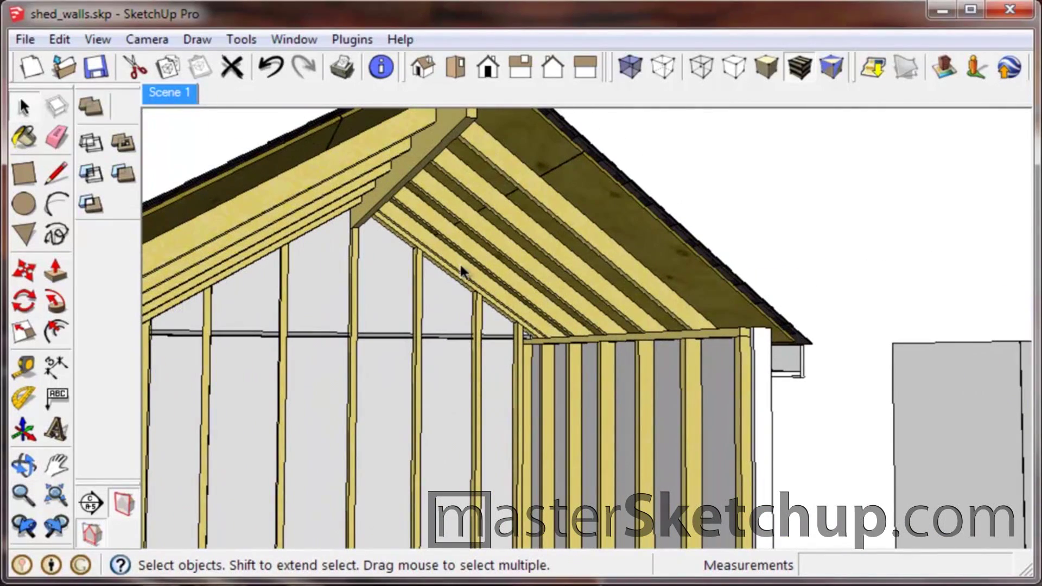
mouse_move(461, 262)
middle_mouse_down()
mouse_move(488, 319)
mouse_move(416, 334)
mouse_move(240, 305)
middle_mouse_up()
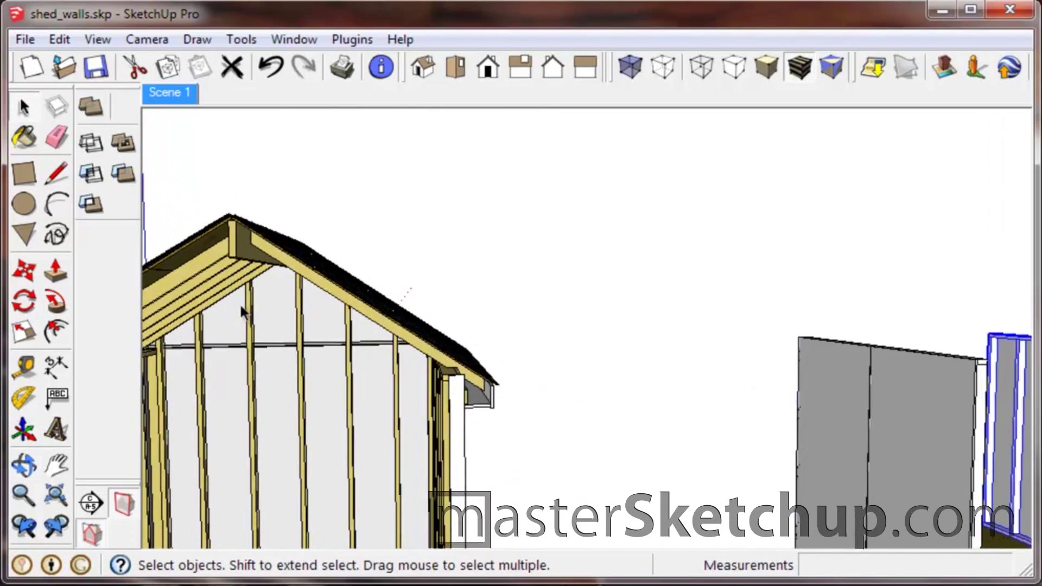
scroll(239, 305, "down", 3)
middle_click_drag(711, 406, 570, 450)
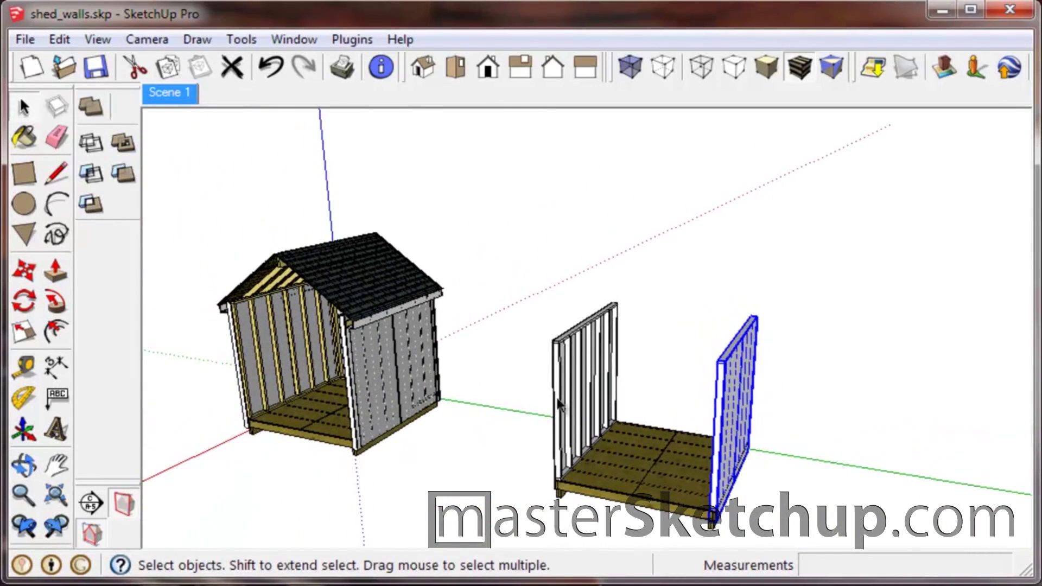
Draw a ground rectangle of about 26' by 33' beneath and around the unfinished shed.
scroll(571, 446, "down", 3)
scroll(572, 441, "up", 3)
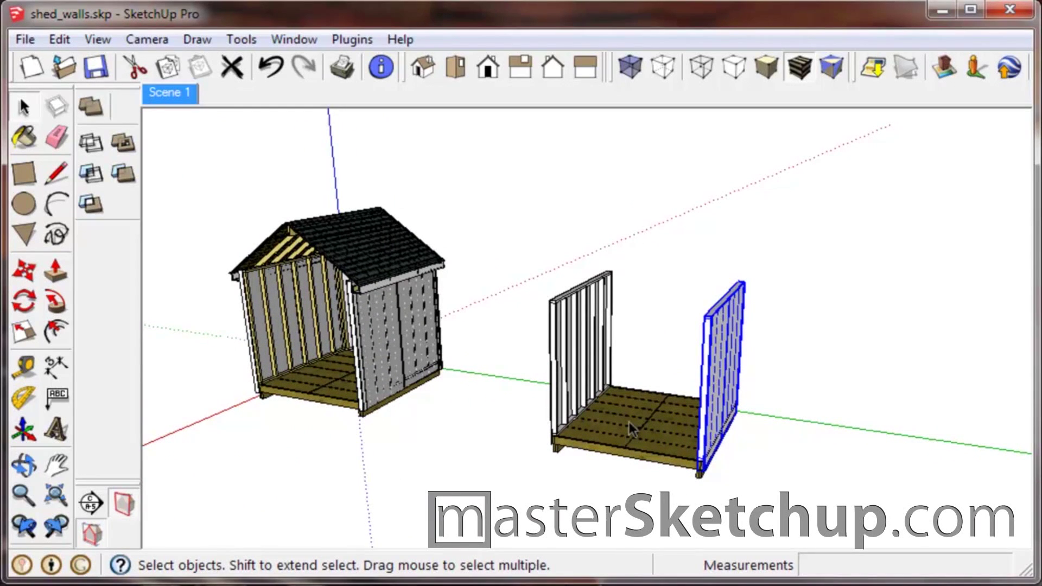
key("r")
left_click(480, 365)
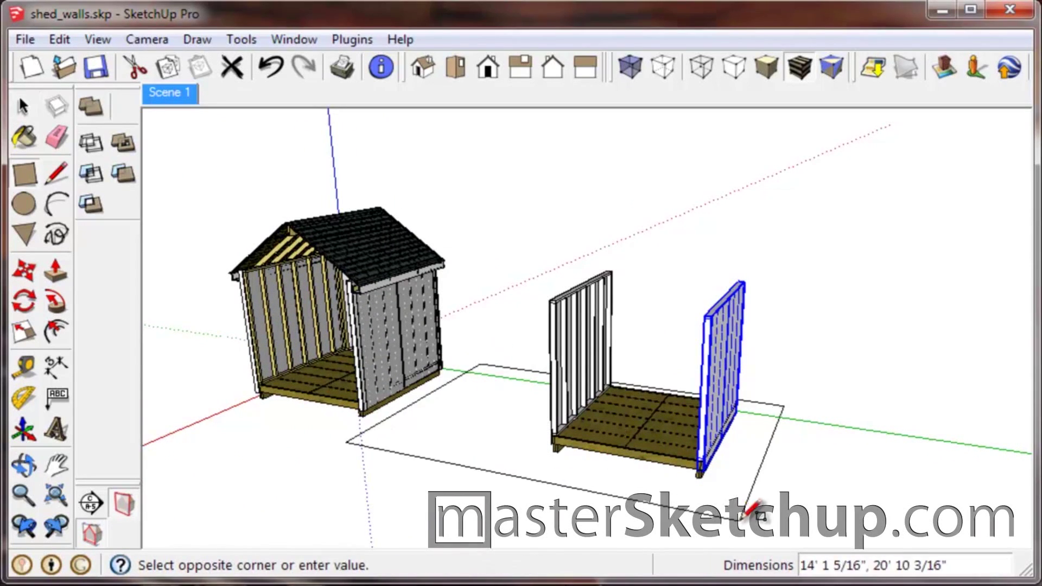
scroll(750, 513, "down", 5)
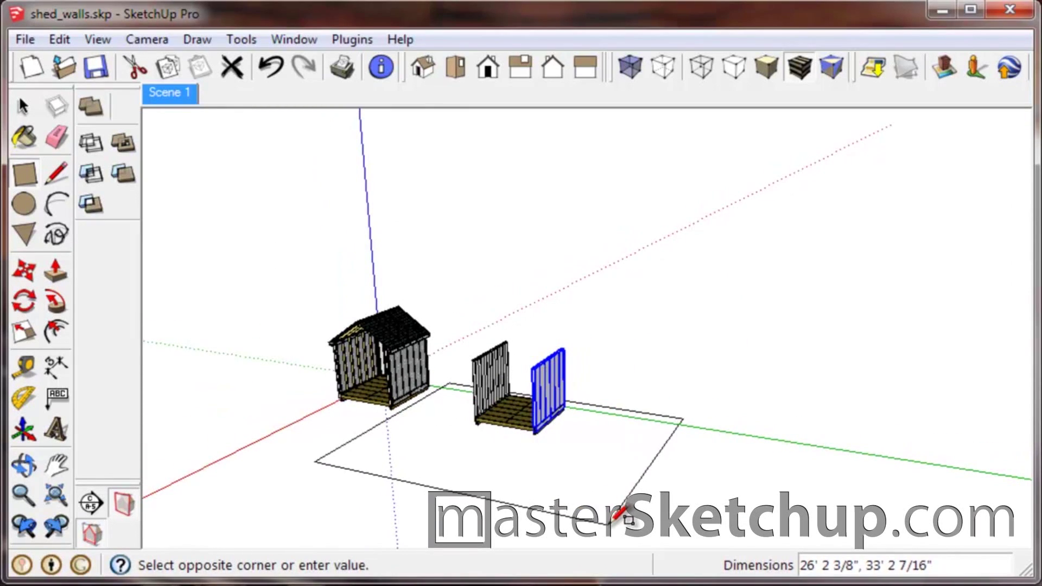
left_click(612, 520)
Group the face and edges of the large ground rectangle and clear the selection.
key("space")
scroll(450, 418, "up", 2)
left_click(450, 418)
right_click(451, 420)
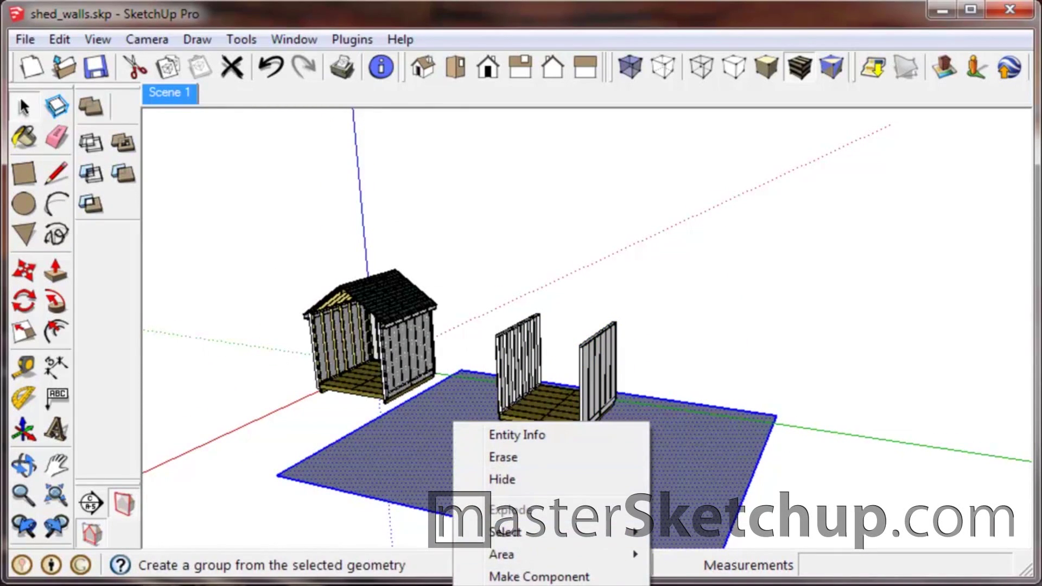
key("Escape")
key("Escape")
Draw a long narrow rectangle on the ground in front of the unfinished shed, 1.5" wide.
scroll(494, 449, "up", 3)
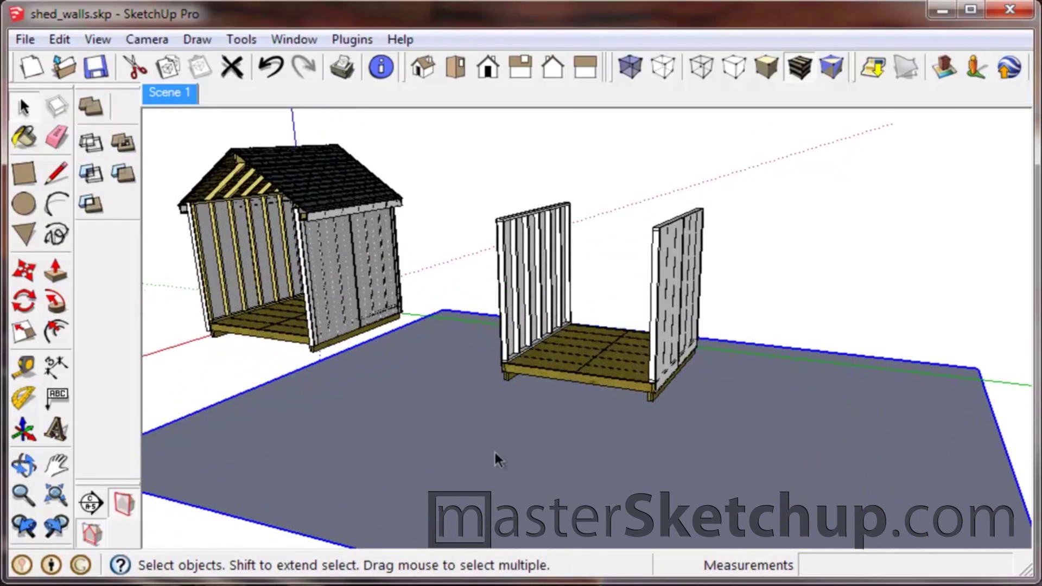
key("r")
scroll(480, 412, "up", 3)
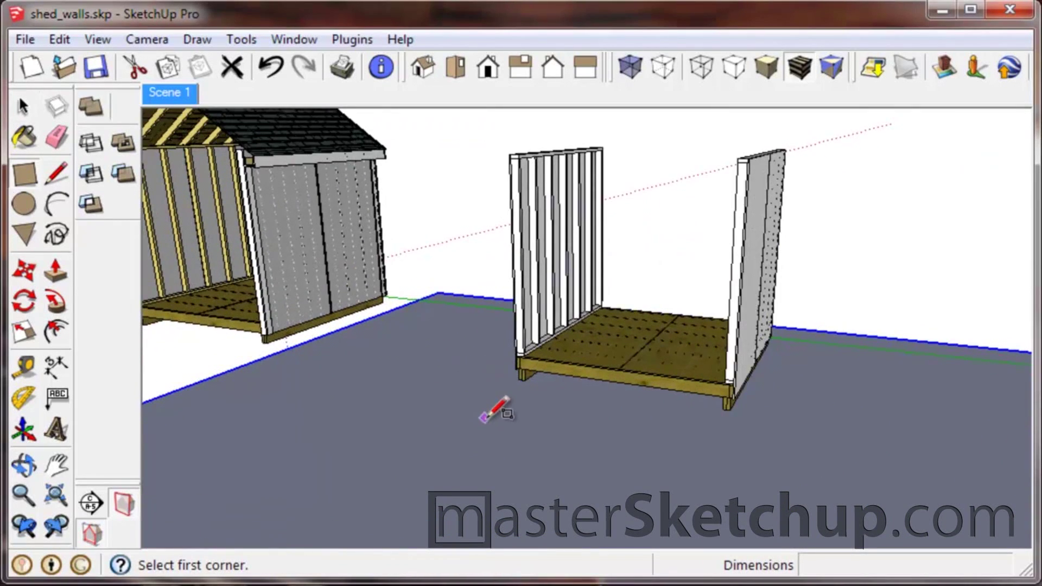
left_click(457, 397)
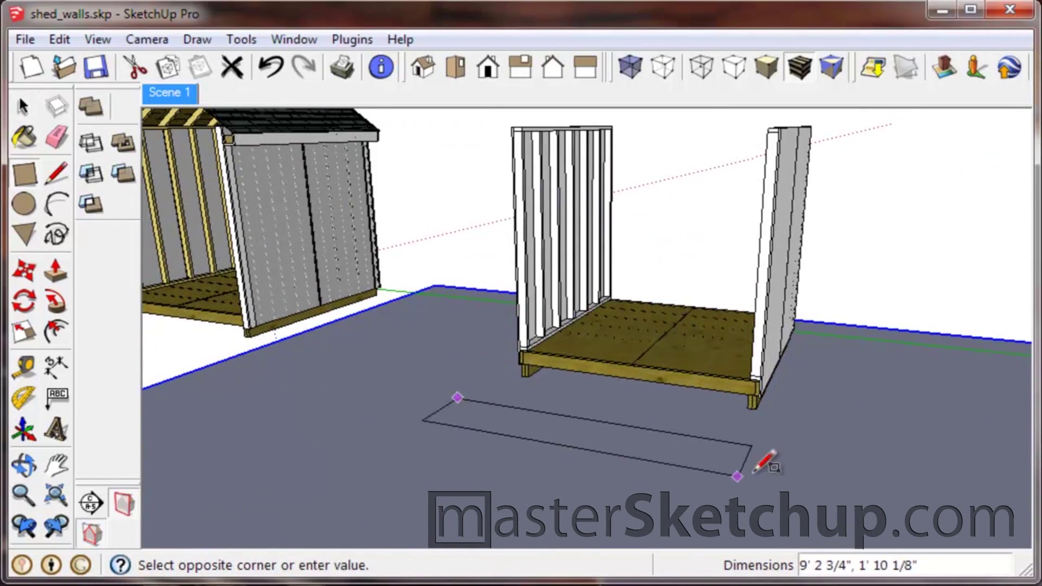
left_click(807, 470)
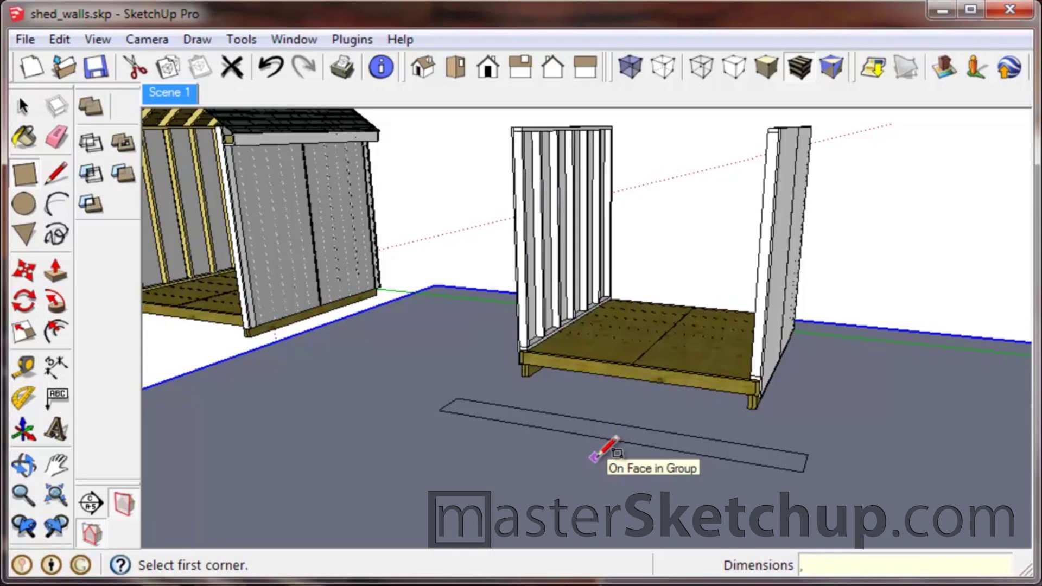
type("1.5\"")
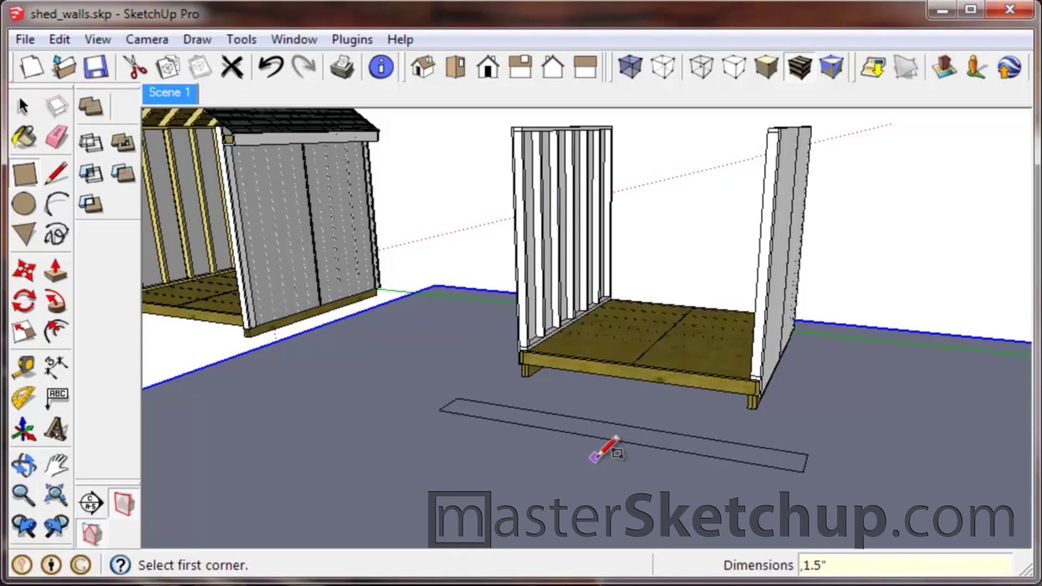
key("Return")
Push/Pull the narrow rectangle up 3 1/2" to form a board.
scroll(662, 426, "up", 6)
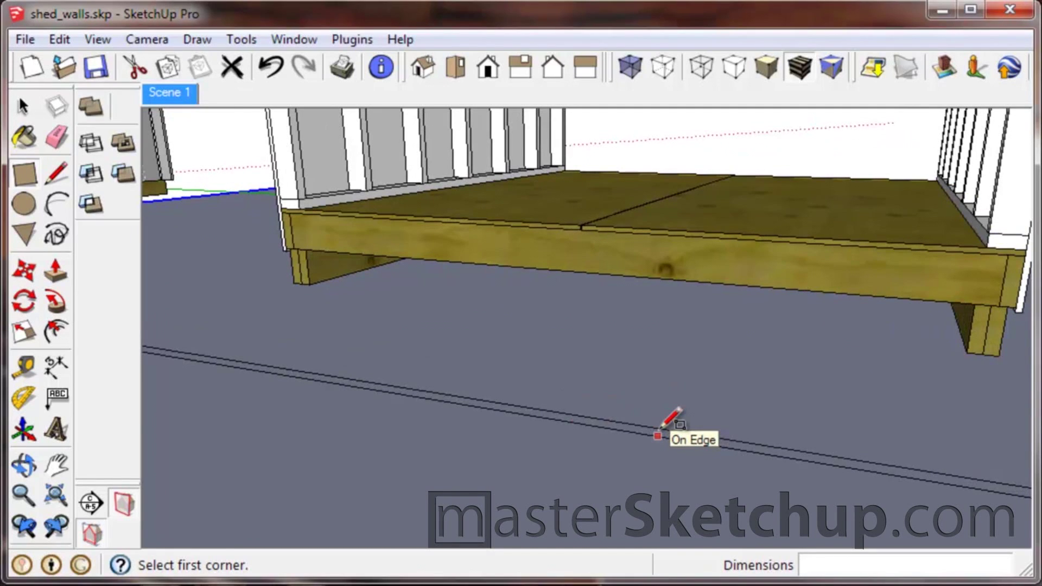
scroll(658, 434, "up", 2)
key("p")
left_click(657, 441)
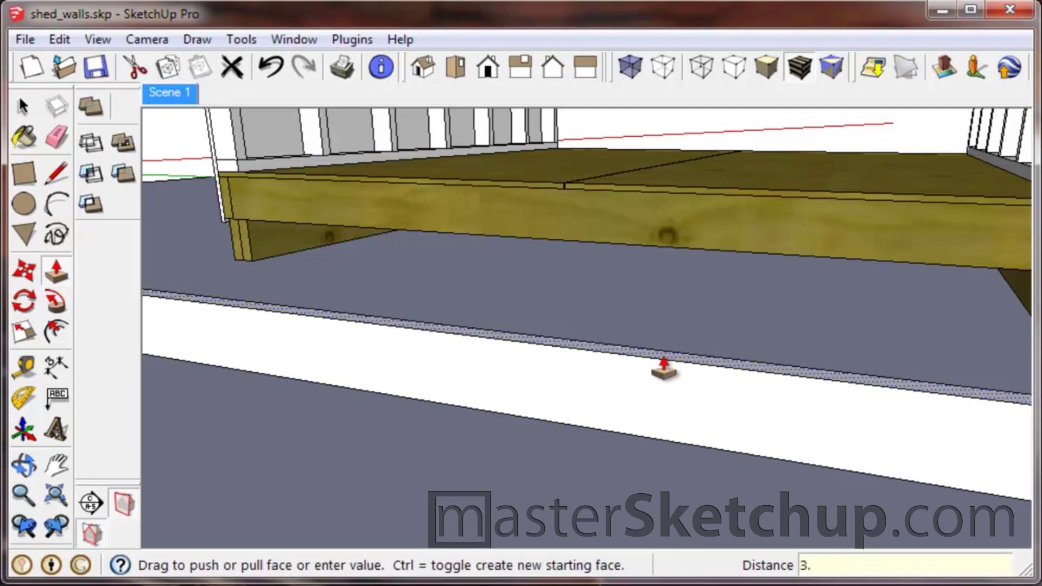
left_click(662, 367)
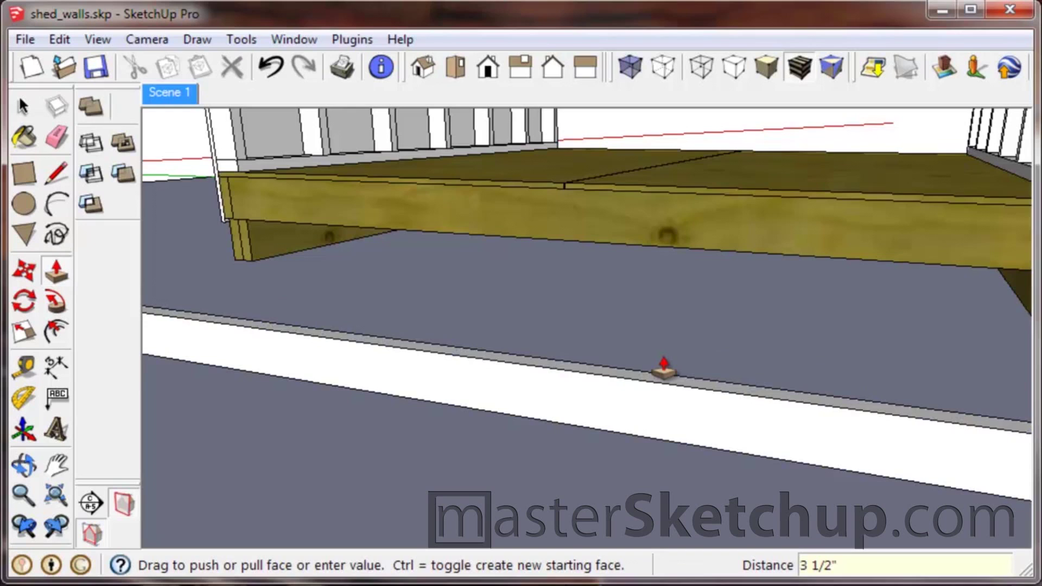
Select all of the board's geometry and make it a group.
scroll(670, 430, "down", 5)
triple_click(670, 422)
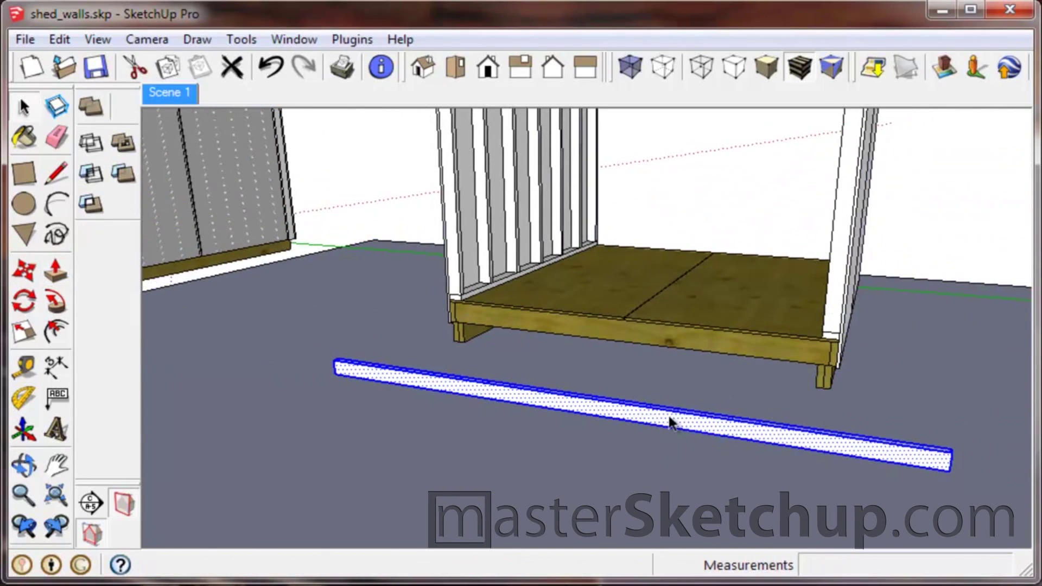
right_click(670, 422)
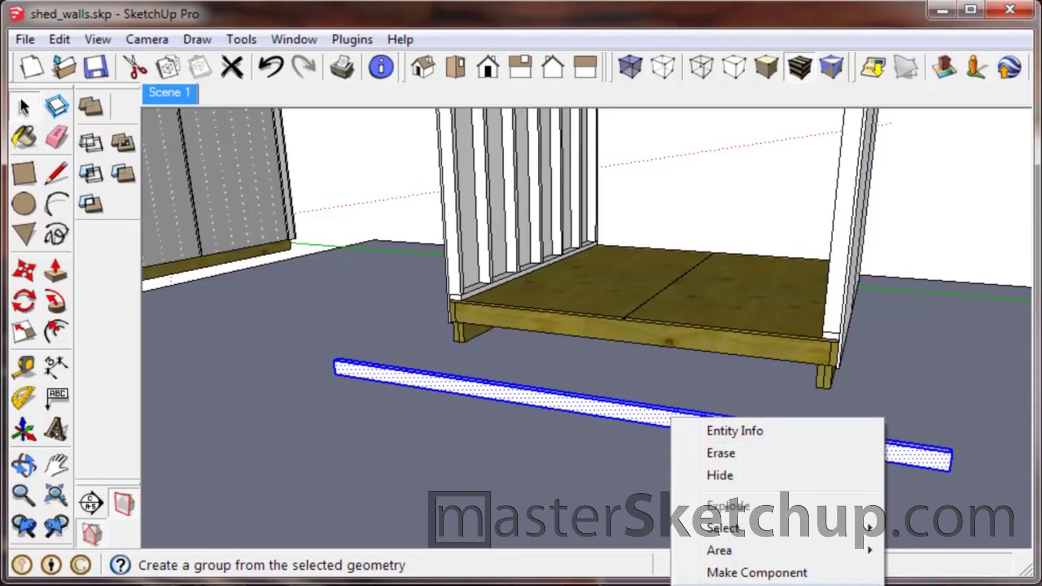
left_click(748, 584)
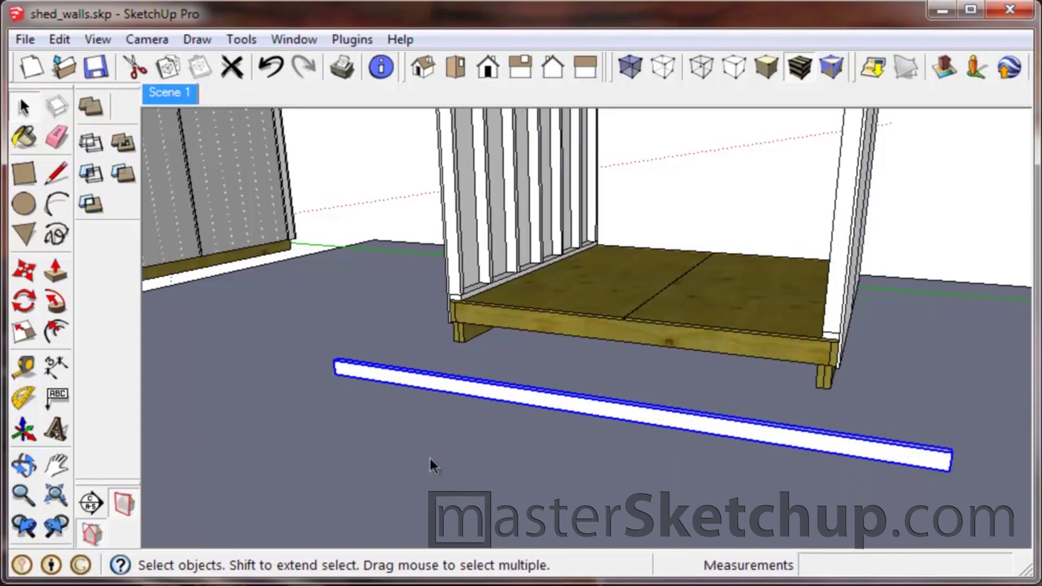
Move the board by a point on its lower front edge to the outer top front corner of the nearer-to-the-finished-shed wall.
scroll(428, 471, "down", 4)
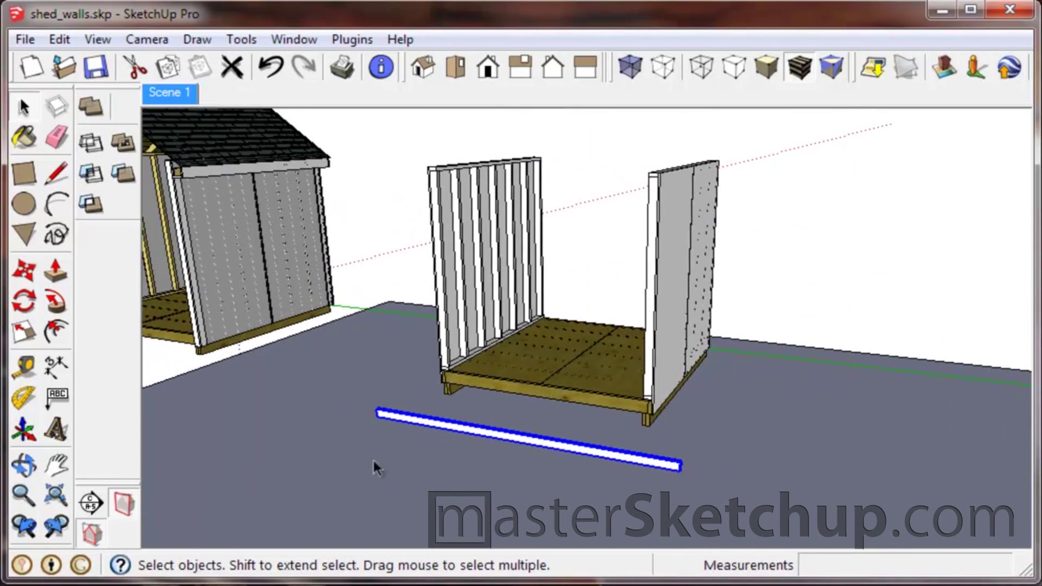
scroll(377, 453, "down", 1)
scroll(381, 447, "up", 5)
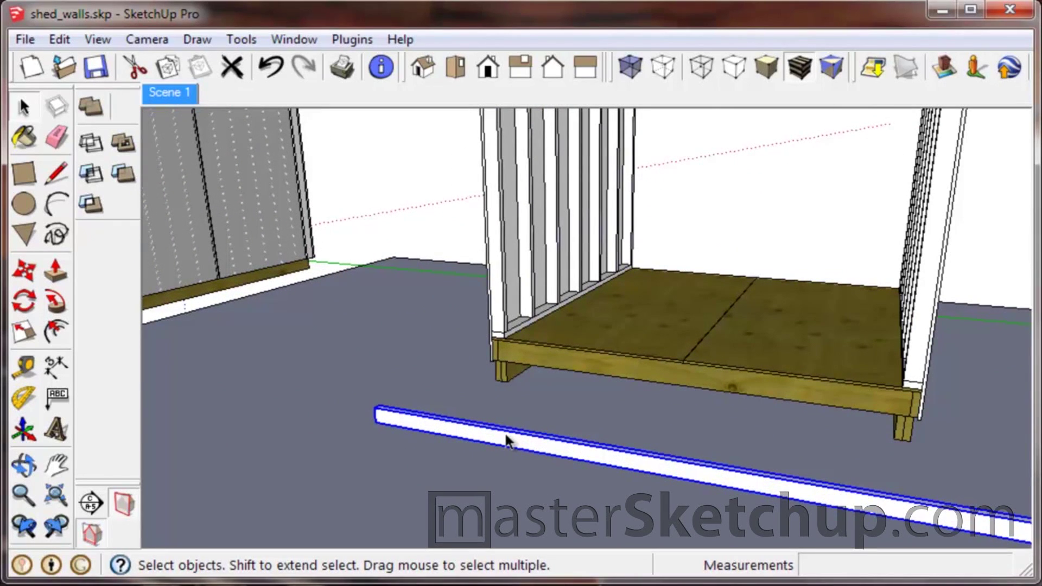
key("m")
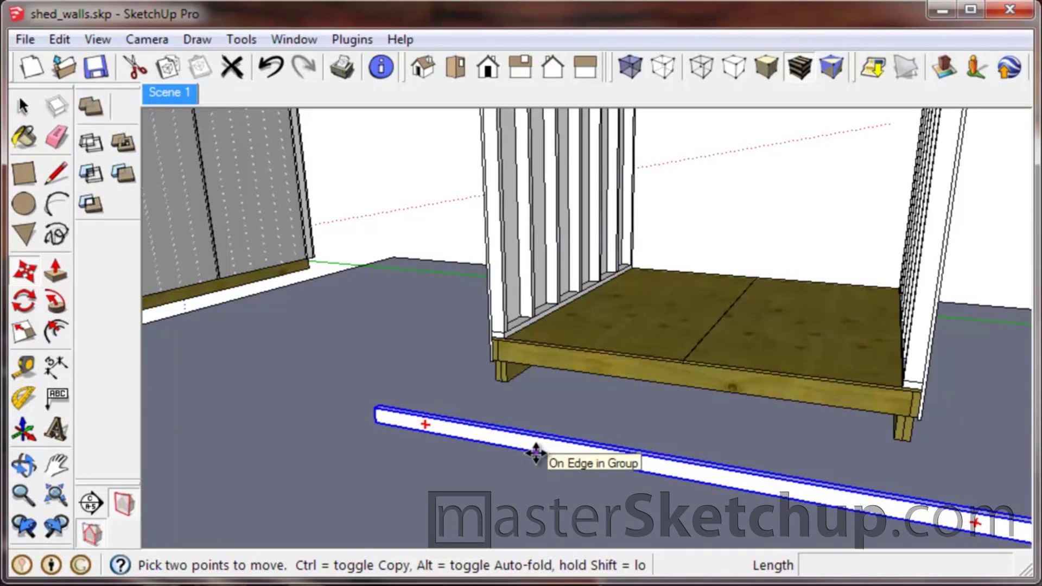
left_click(536, 453)
scroll(531, 455, "down", 3)
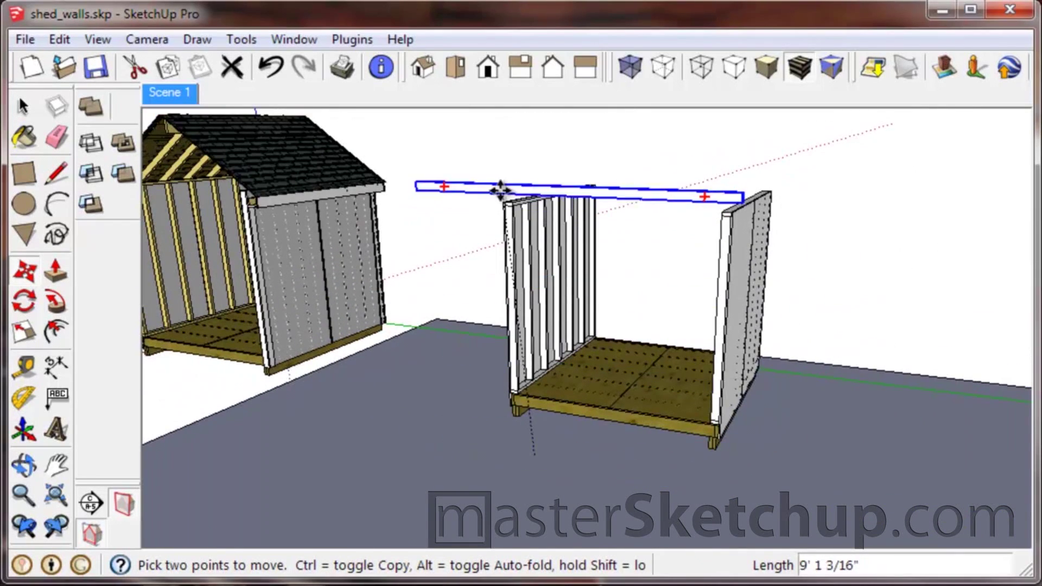
scroll(507, 194, "up", 1)
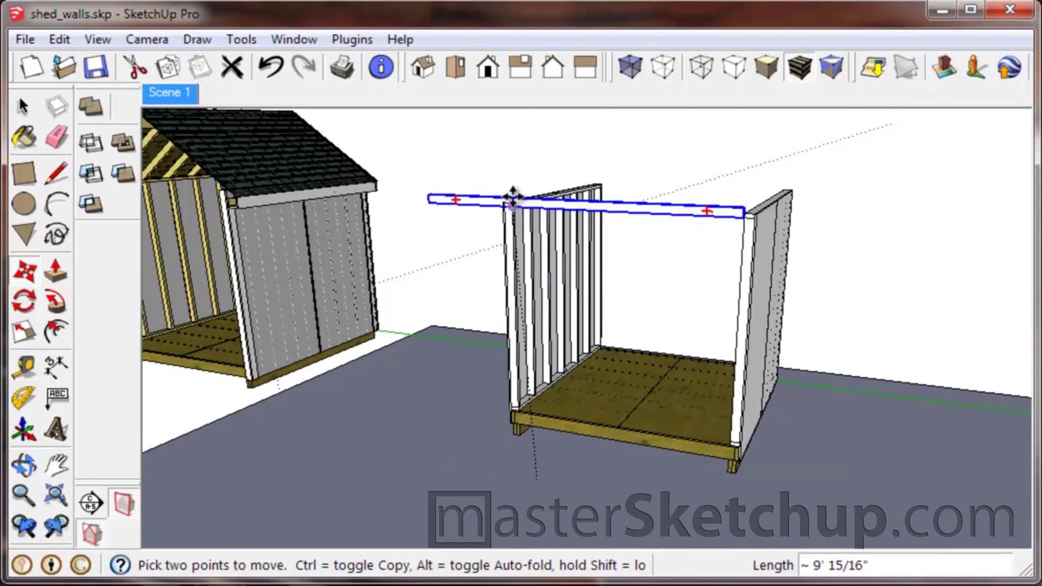
scroll(512, 197, "up", 5)
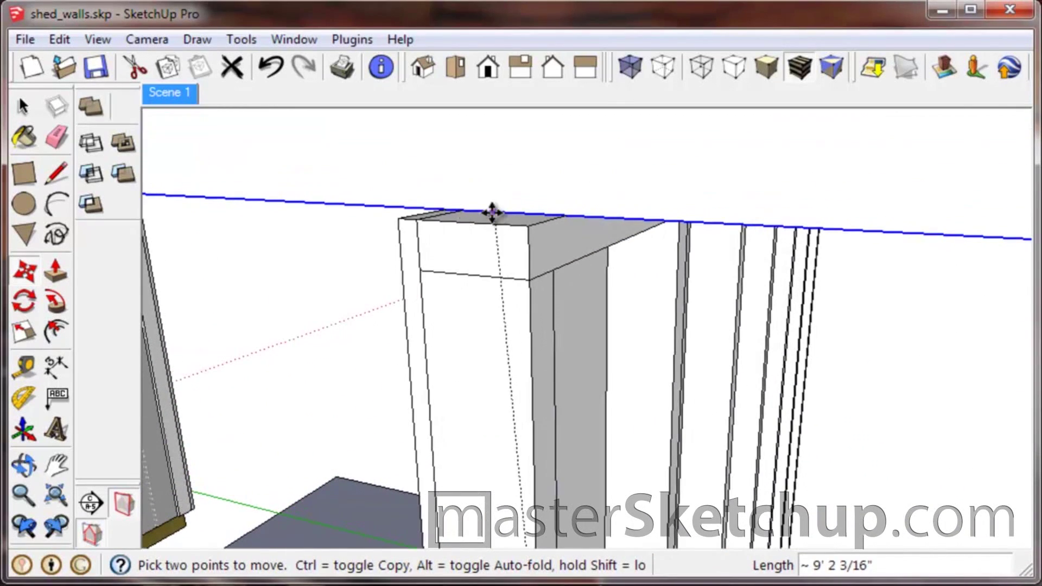
scroll(492, 213, "down", 1)
left_click(407, 235)
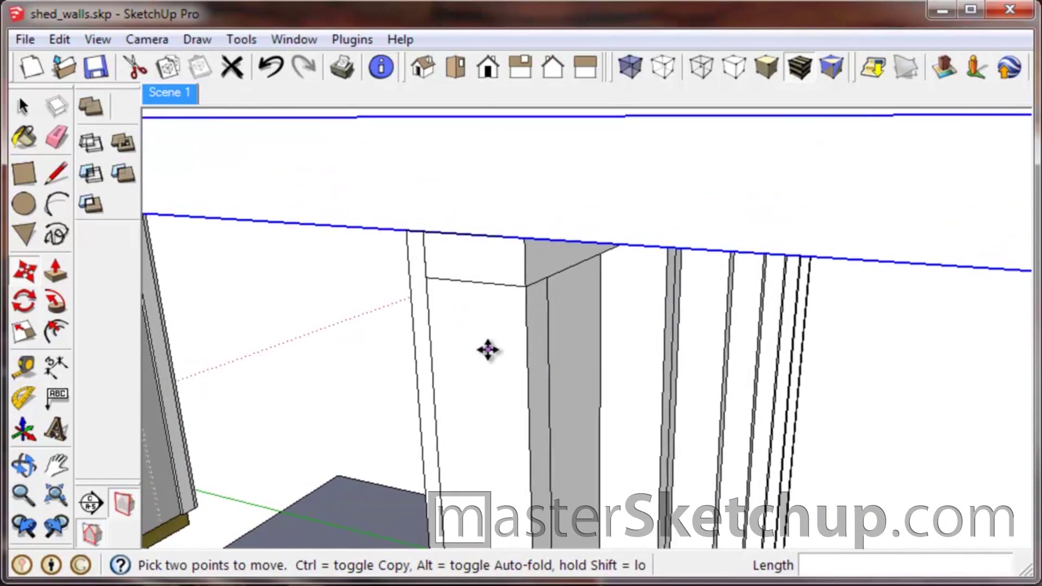
scroll(487, 349, "down", 6)
middle_click_drag(496, 380, 516, 390)
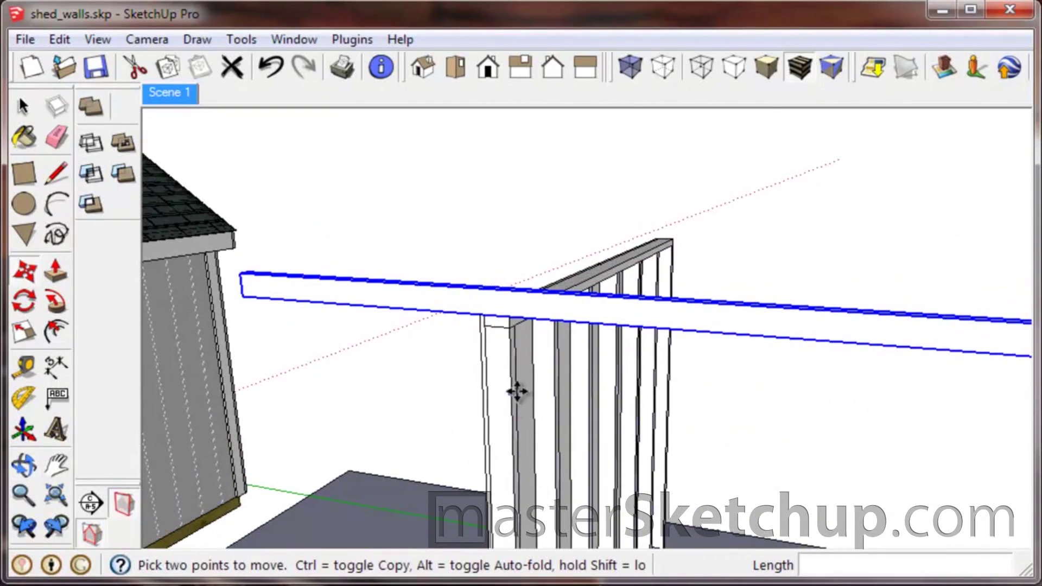
scroll(510, 347, "down", 1)
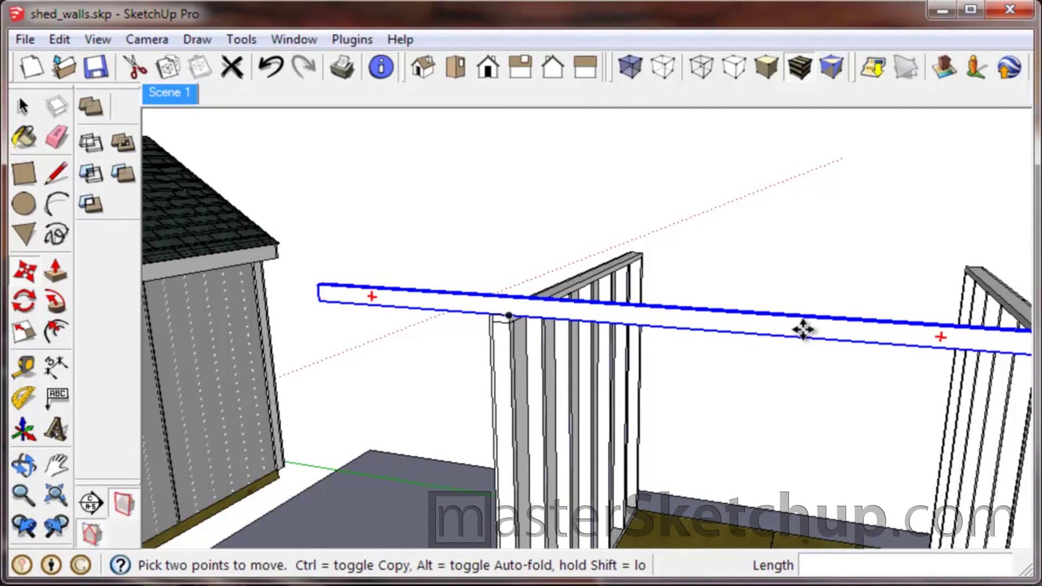
scroll(542, 314, "up", 3)
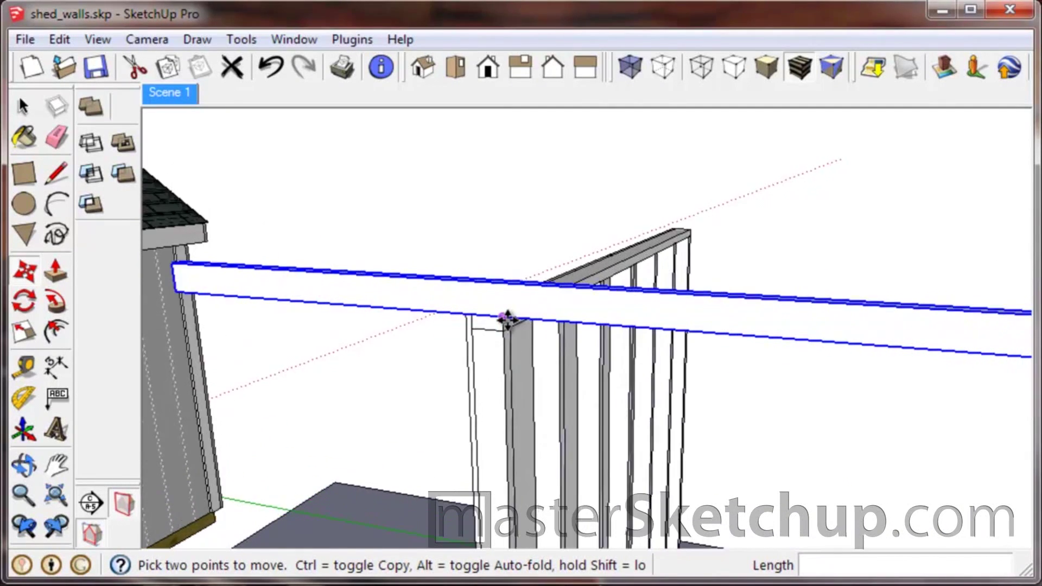
scroll(507, 320, "up", 1)
left_click(502, 317)
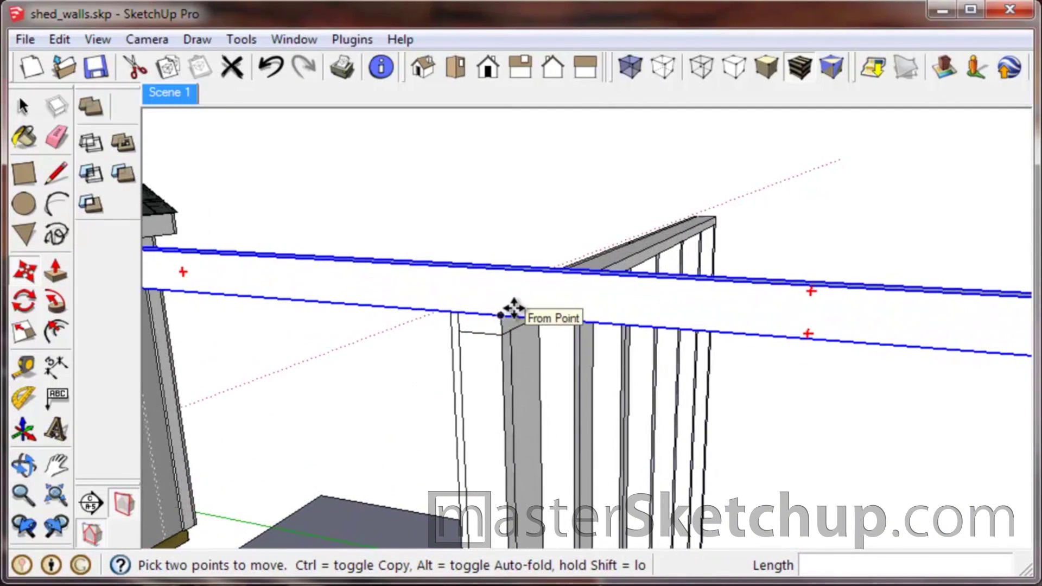
key("Escape")
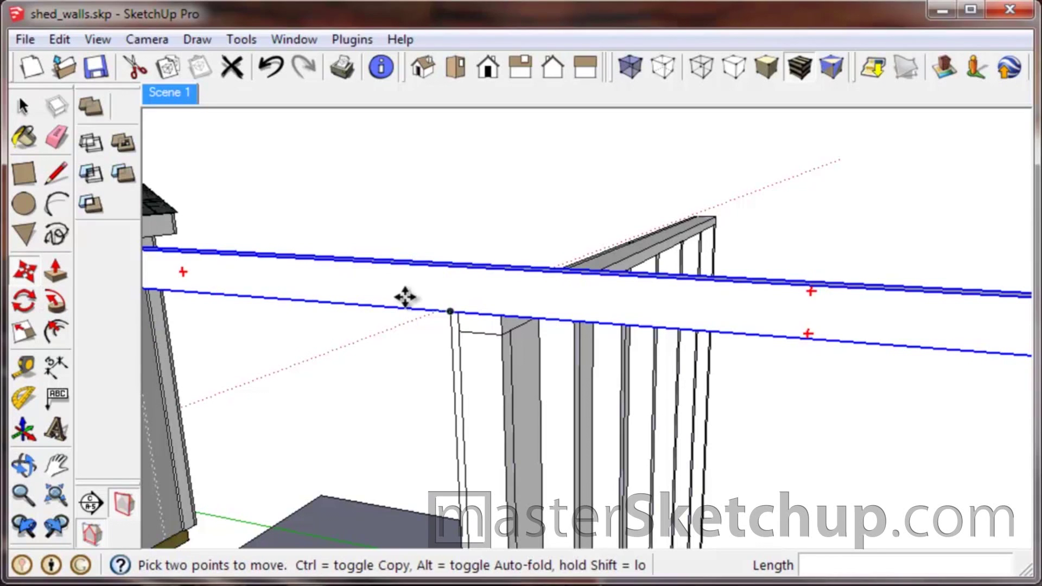
scroll(526, 302, "down", 4)
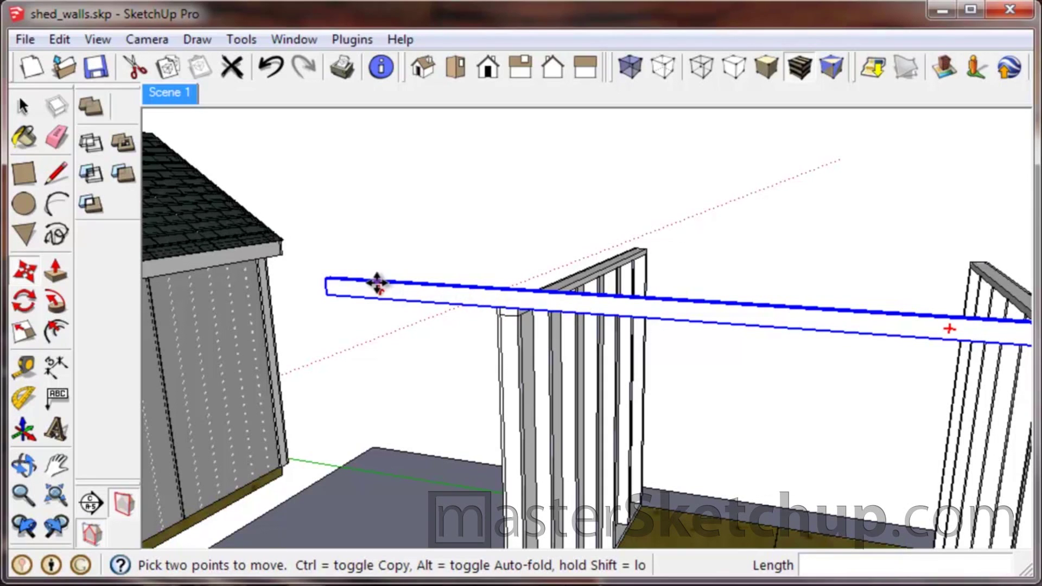
key("q")
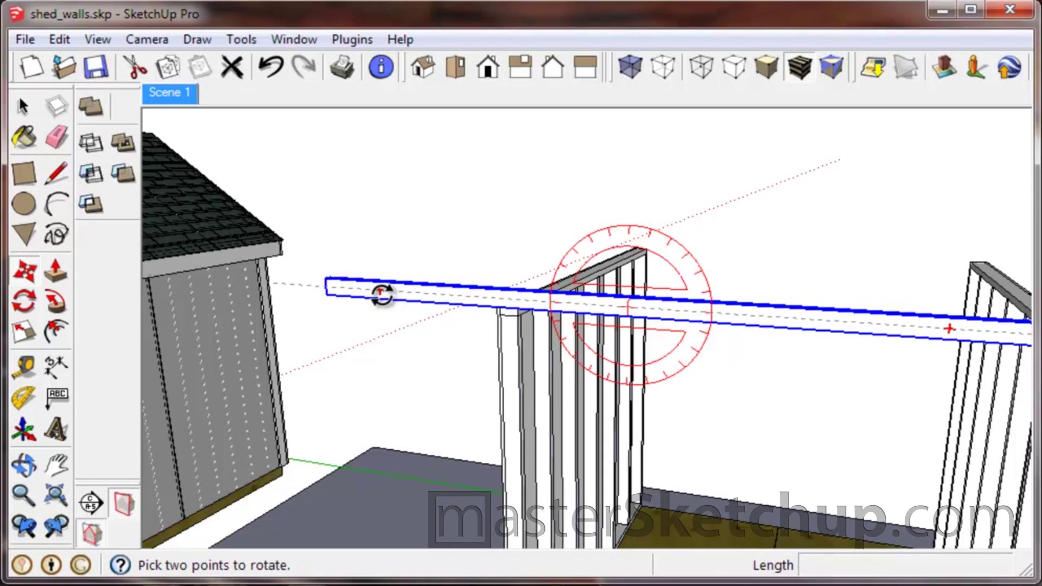
left_click(382, 295)
scroll(382, 295, "down", 2)
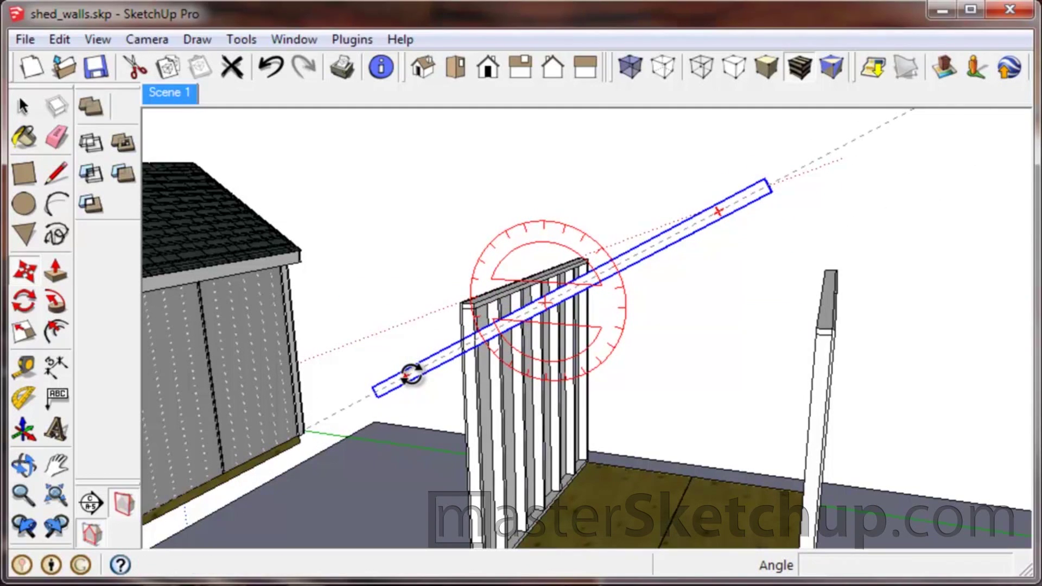
key("m")
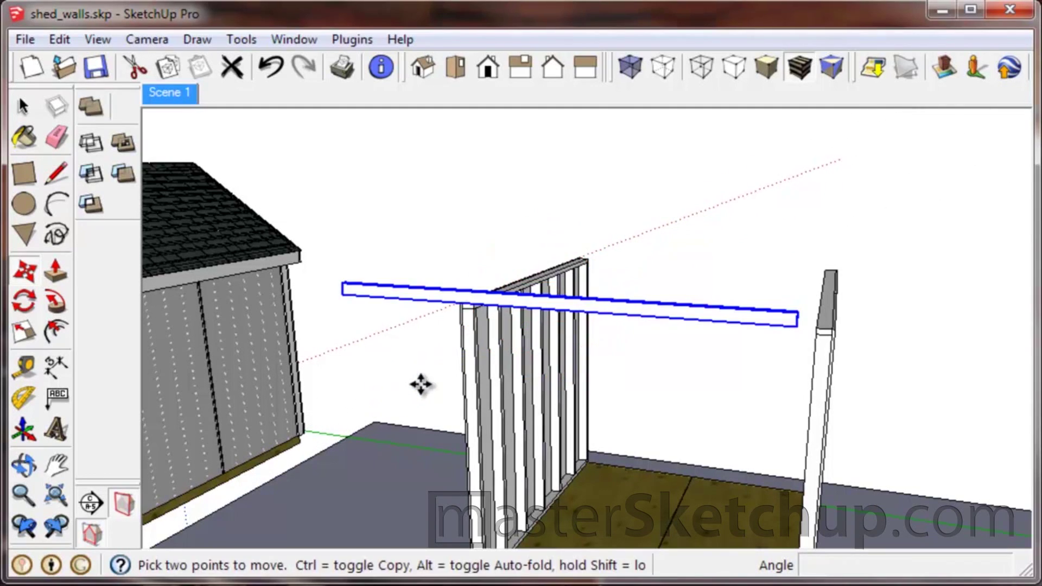
left_click(23, 303)
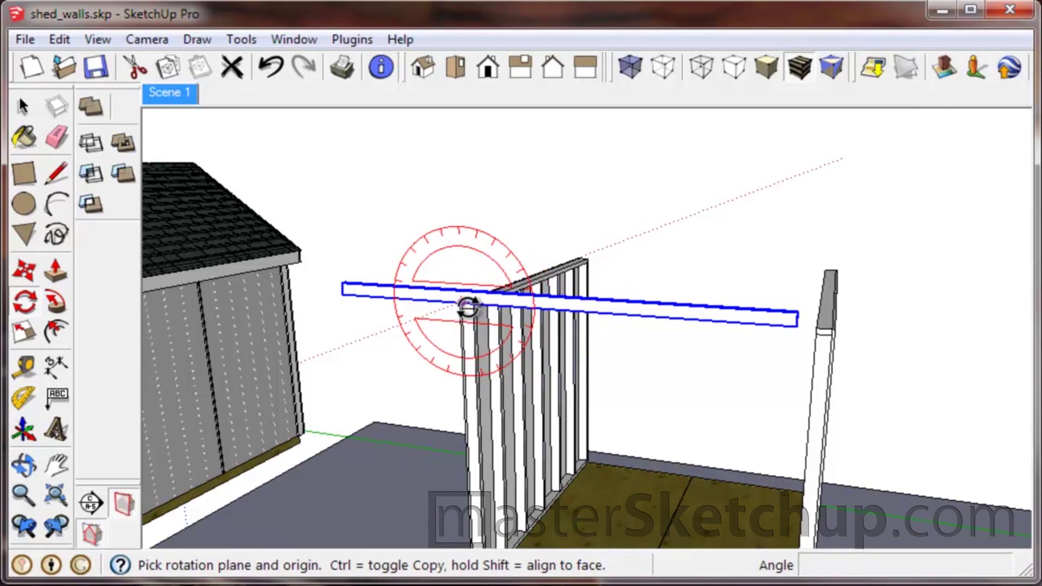
key("m")
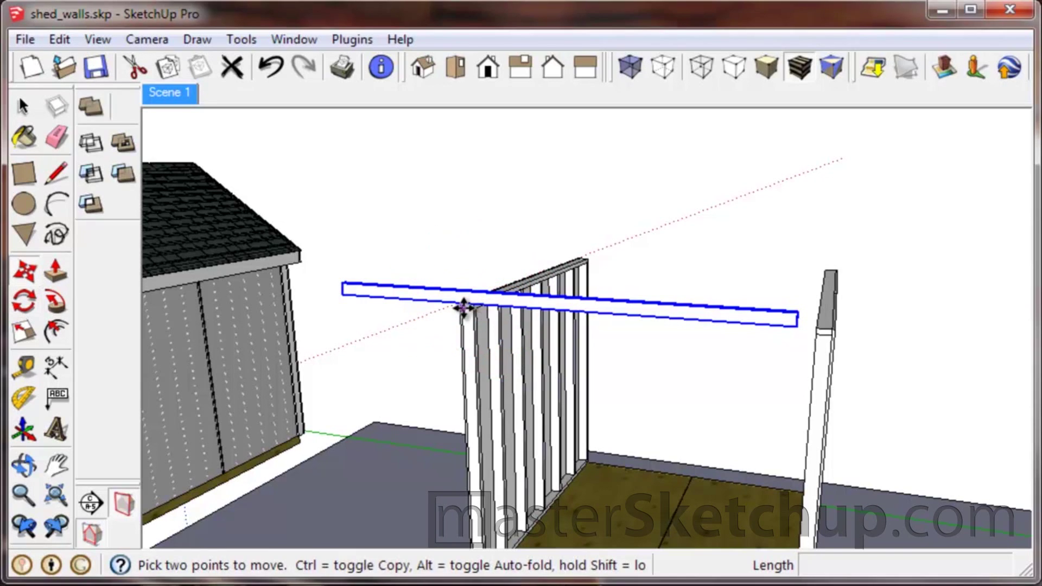
left_click(379, 291)
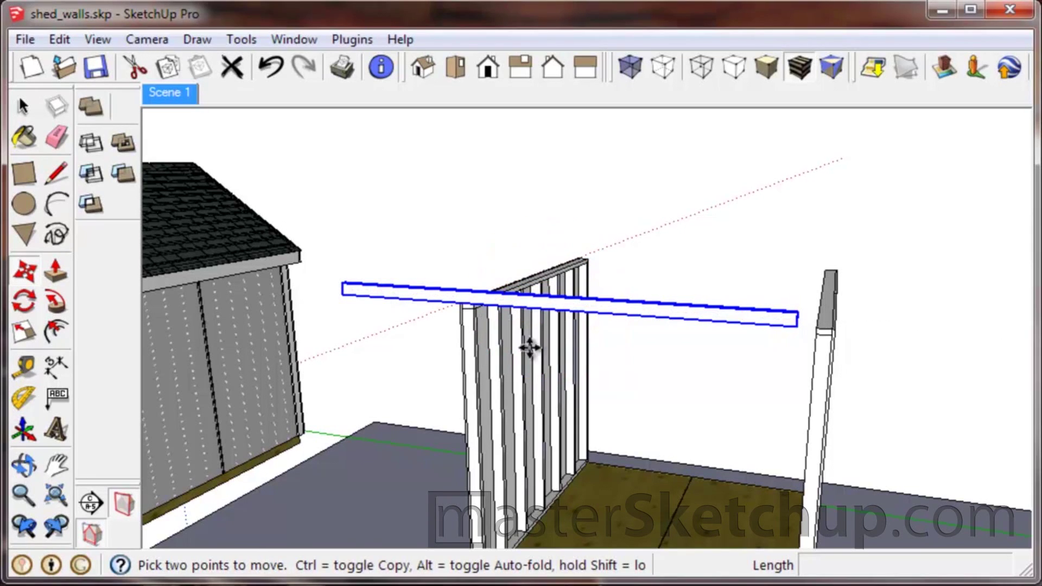
left_click(24, 301)
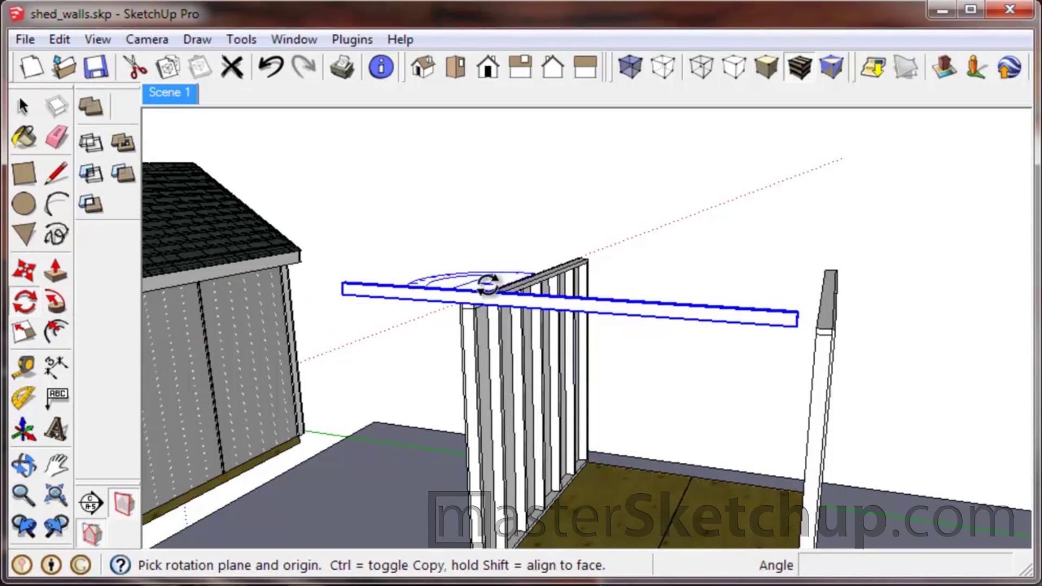
key("r")
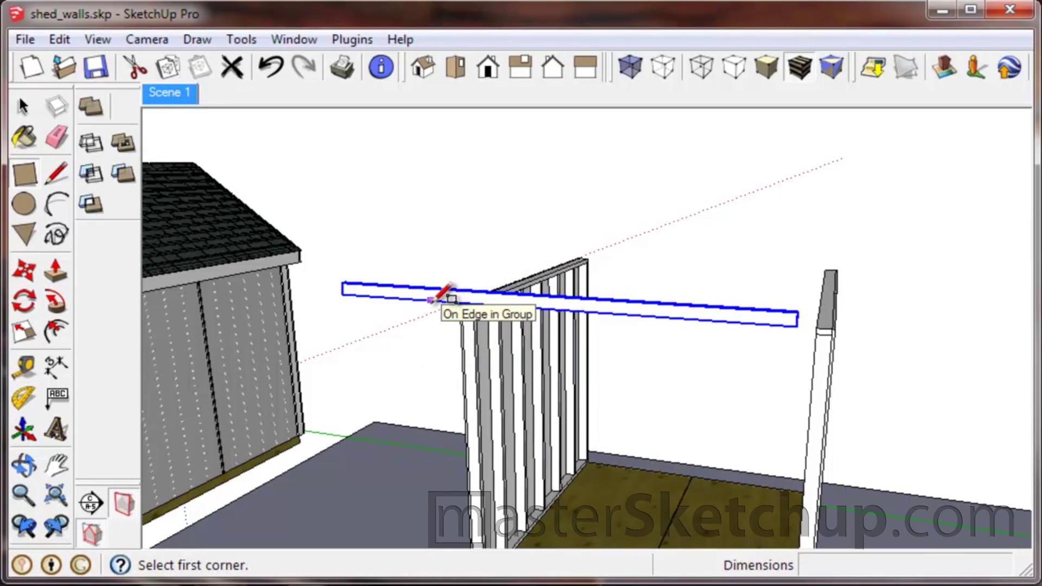
Rotate the board 35 degrees upward about the wall's outer top front corner, starting from the green axis direction.
key("q")
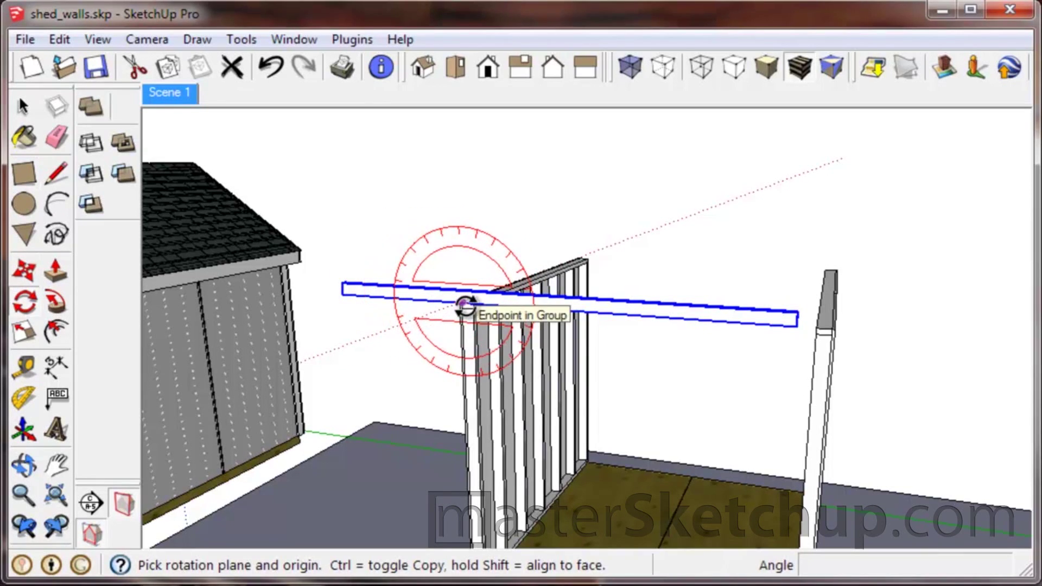
scroll(465, 307, "up", 3)
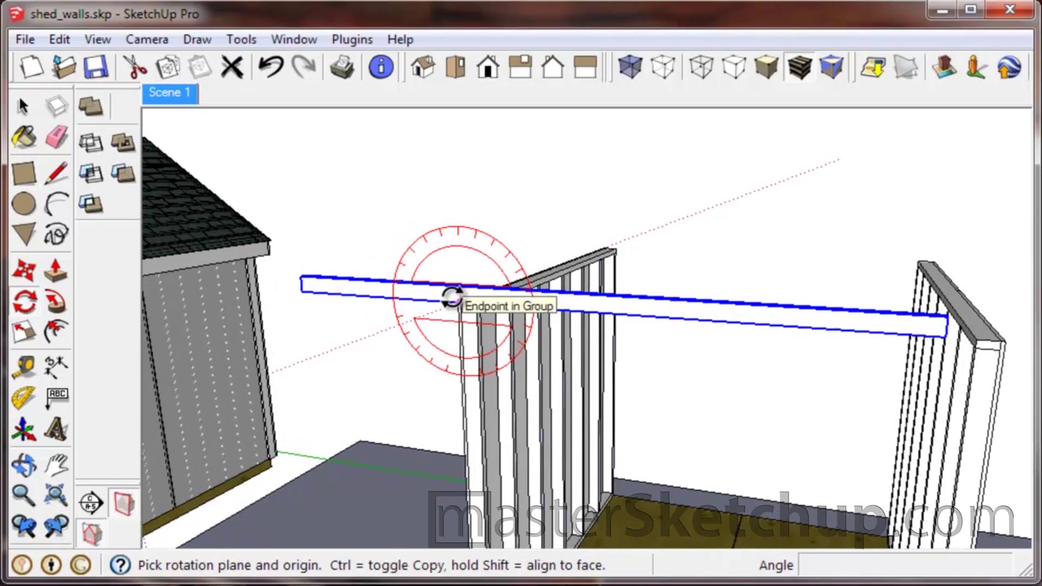
scroll(456, 295, "up", 4)
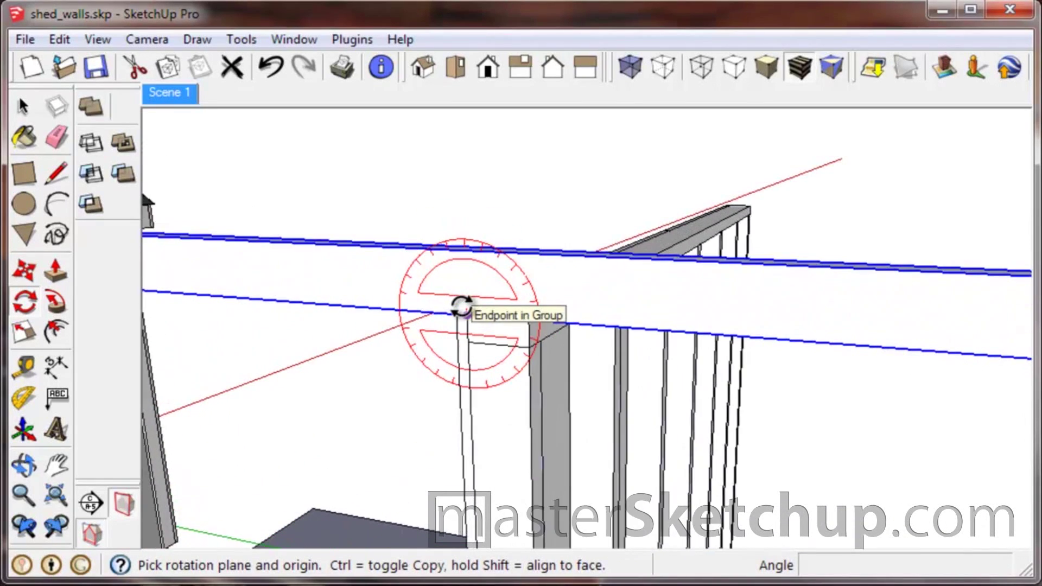
scroll(462, 307, "up", 1)
scroll(461, 307, "down", 5)
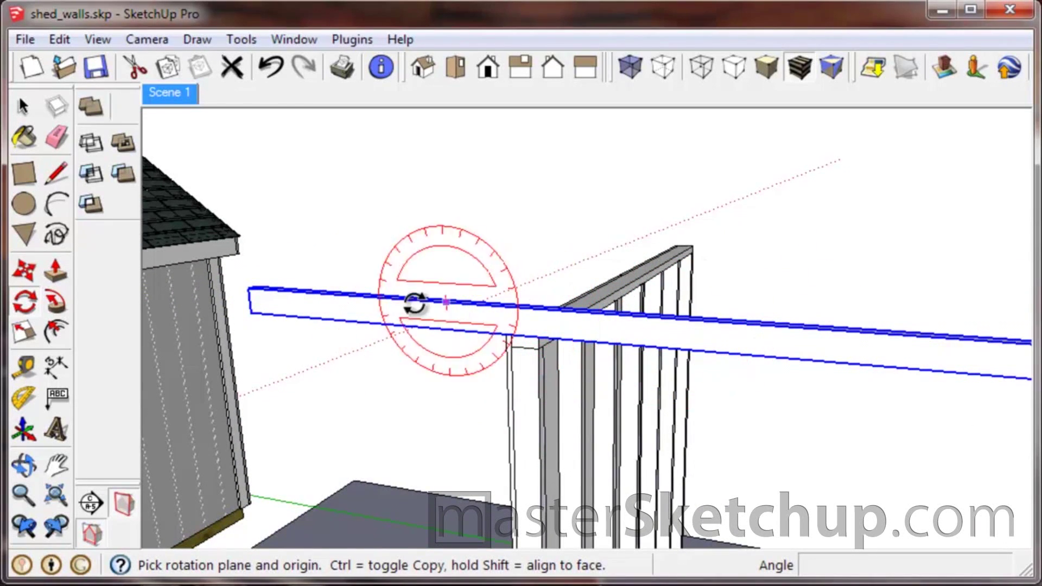
scroll(567, 332, "down", 3)
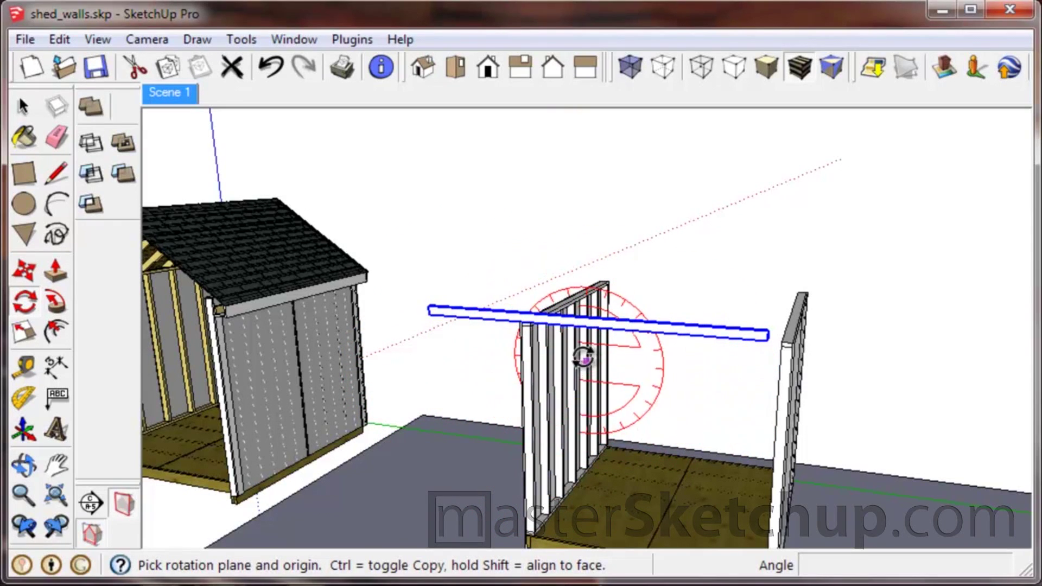
scroll(527, 329, "up", 4)
scroll(521, 333, "up", 3)
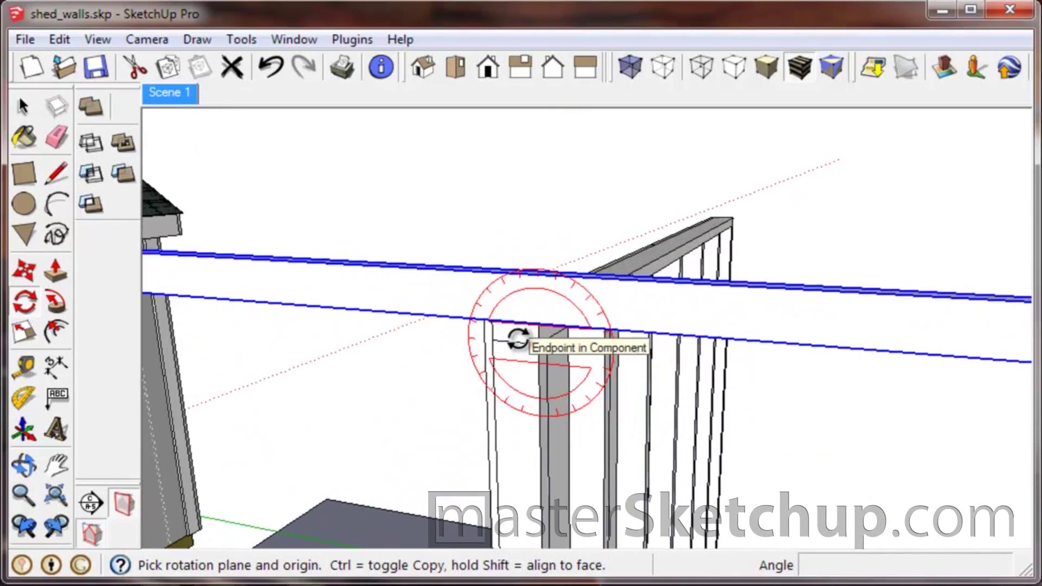
scroll(493, 332, "down", 2)
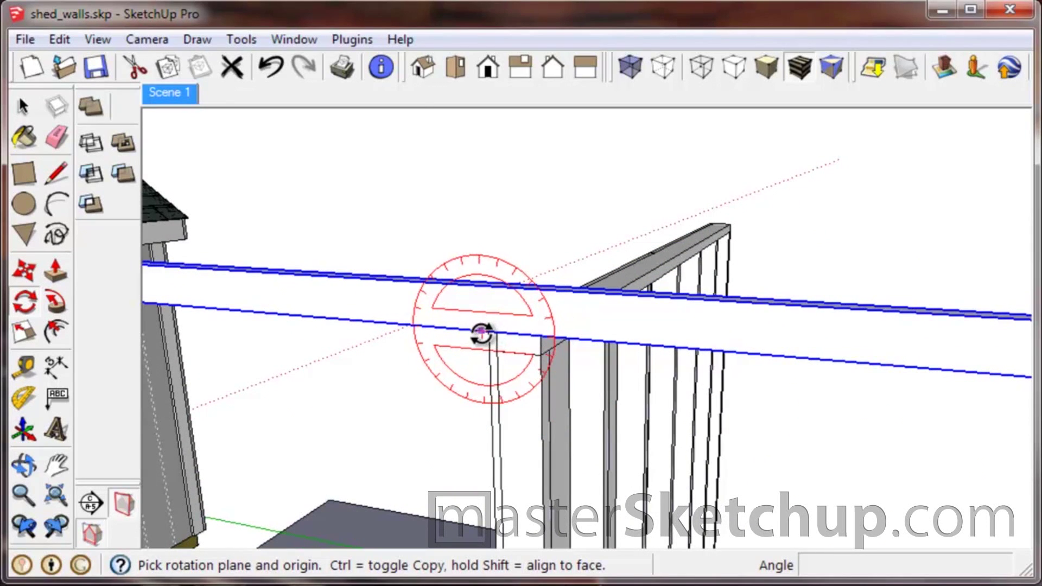
scroll(490, 333, "up", 3)
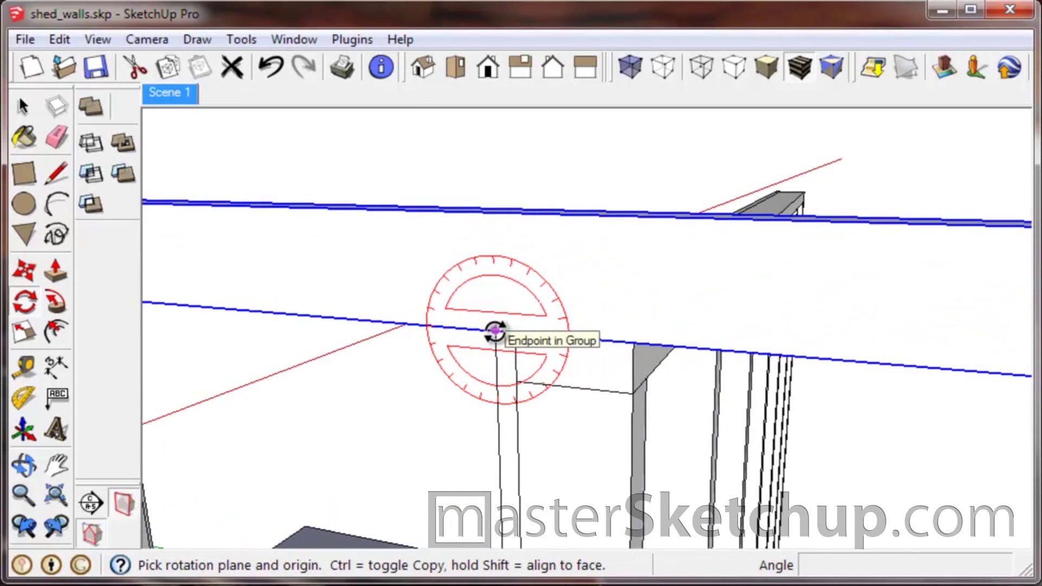
scroll(494, 331, "down", 4)
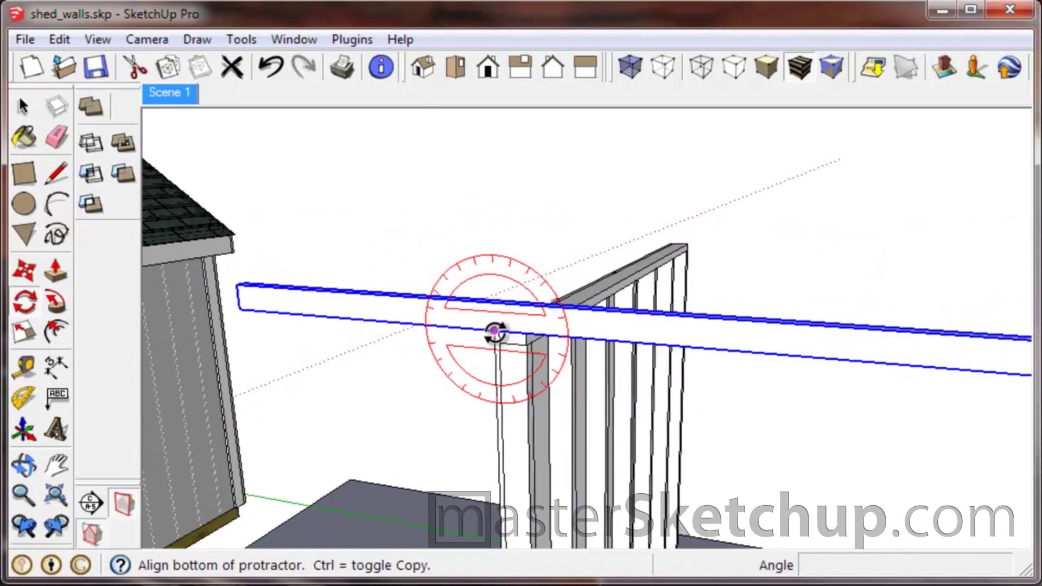
left_click(493, 331)
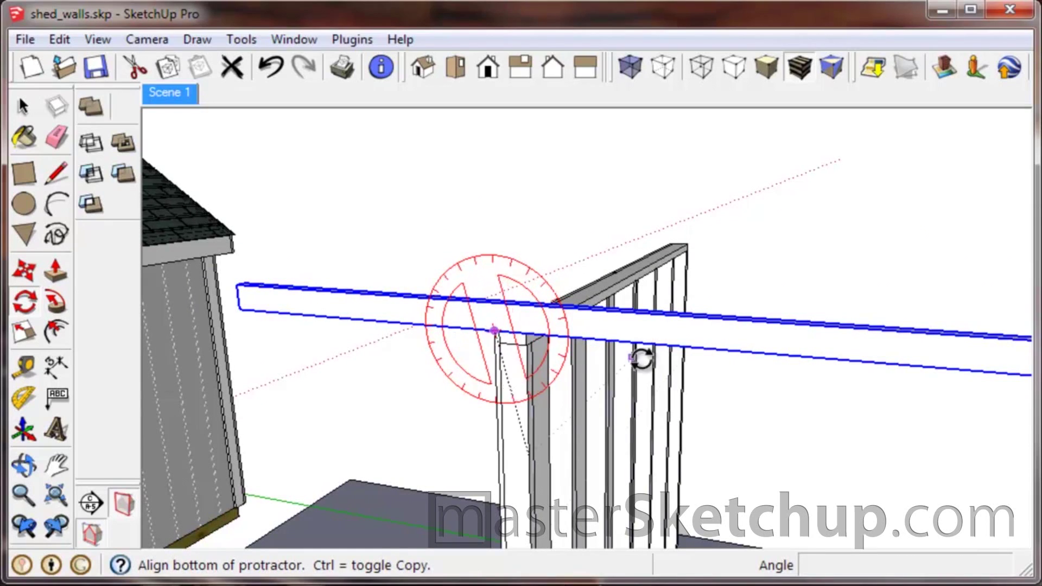
left_click(877, 361)
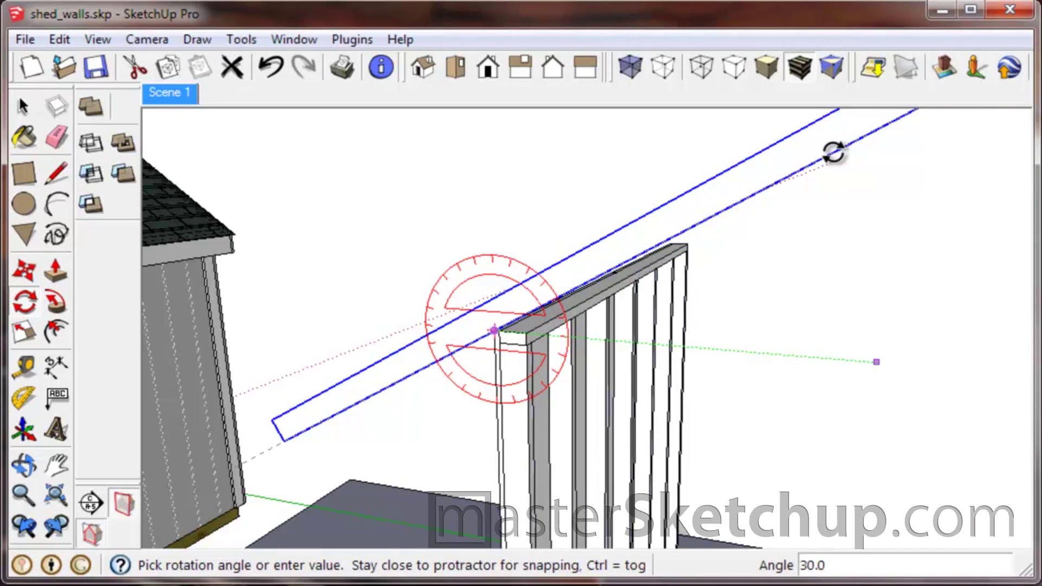
left_click(832, 152)
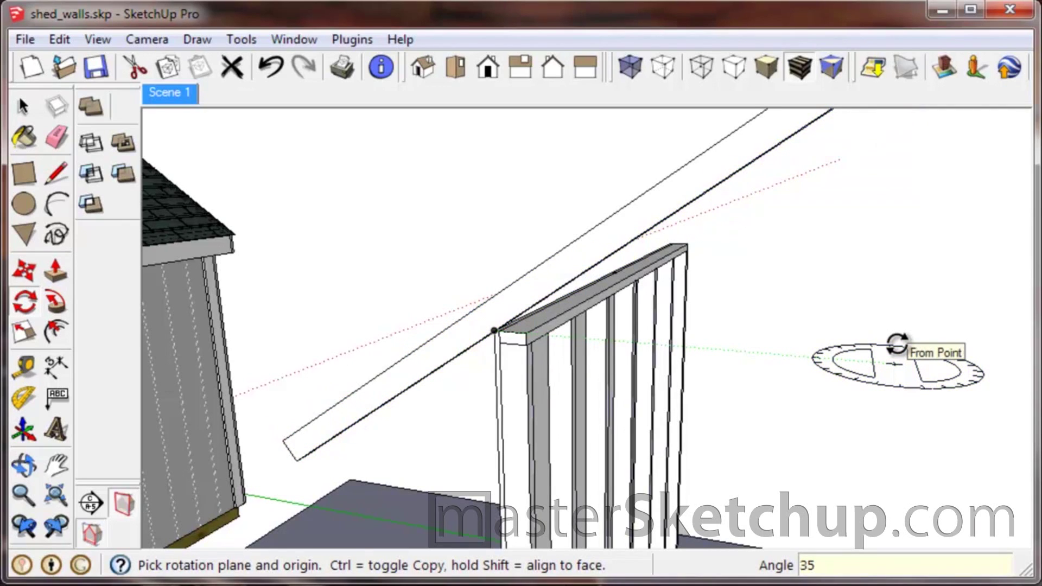
Select the sloped board and move it straight down about 1 11/16" so its lower edge meets the wall's top front edge partway across.
middle_click_drag(613, 407, 593, 379)
scroll(495, 373, "down", 4)
scroll(539, 353, "up", 5)
scroll(539, 357, "up", 3)
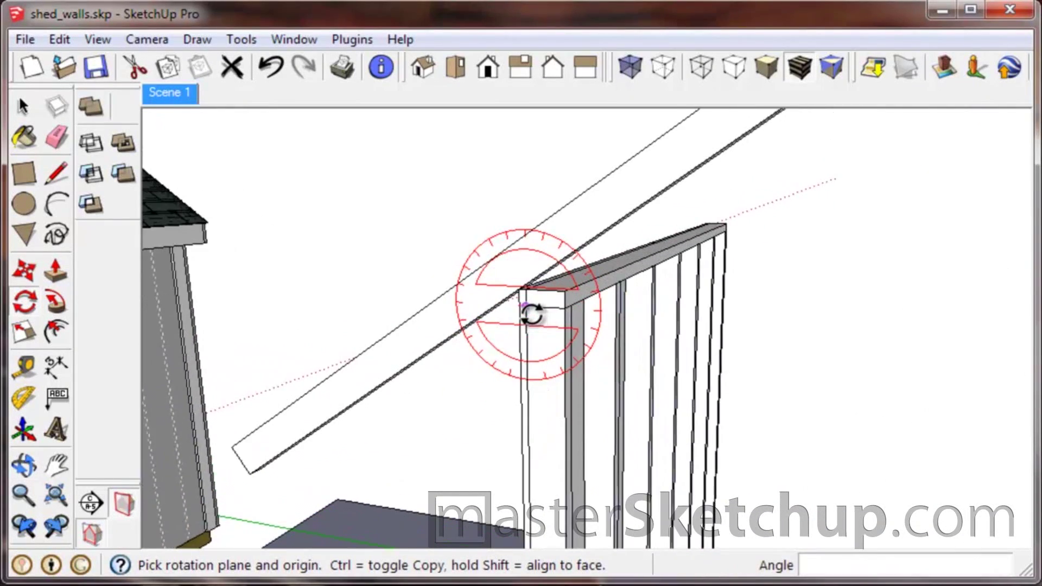
key("space")
left_click(543, 217)
scroll(525, 399, "down", 4)
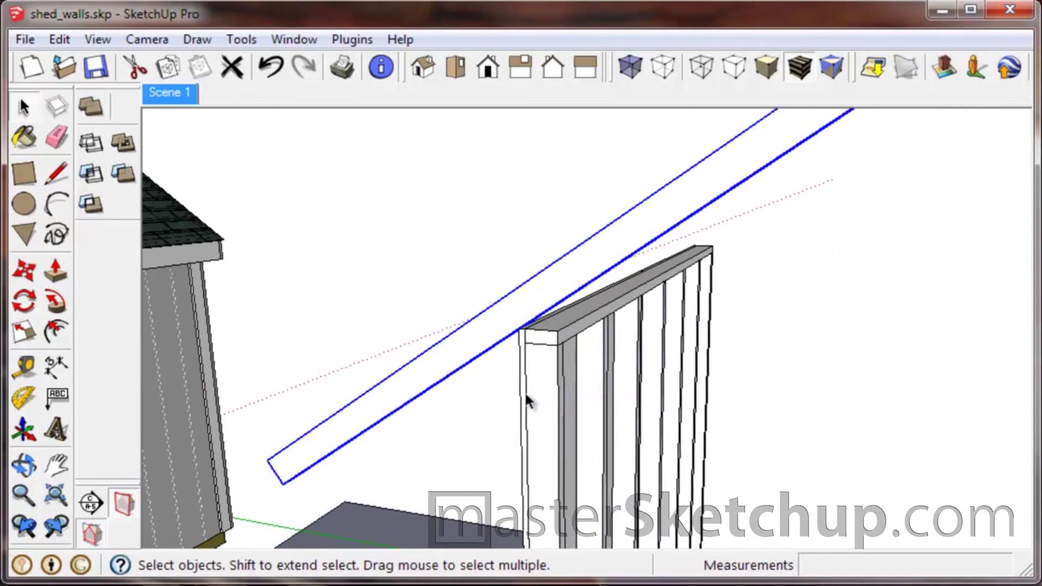
middle_click_drag(525, 432, 609, 394)
scroll(583, 348, "up", 5)
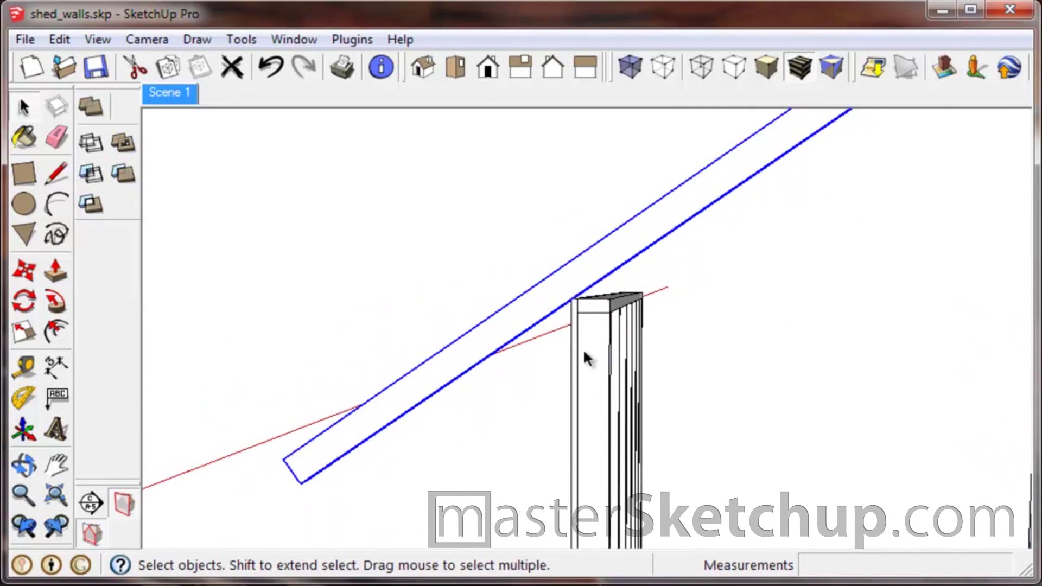
key("m")
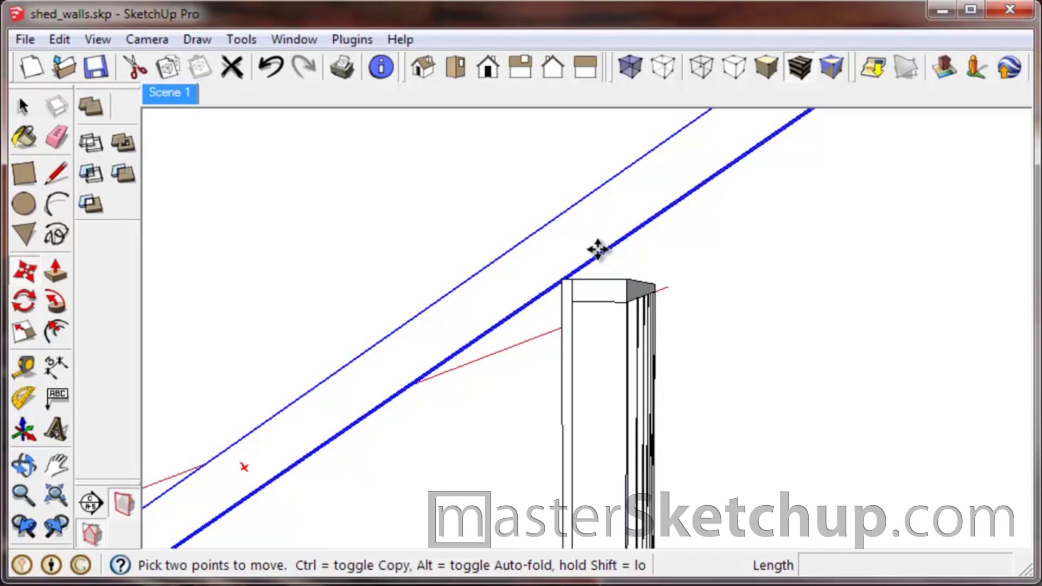
scroll(597, 249, "up", 3)
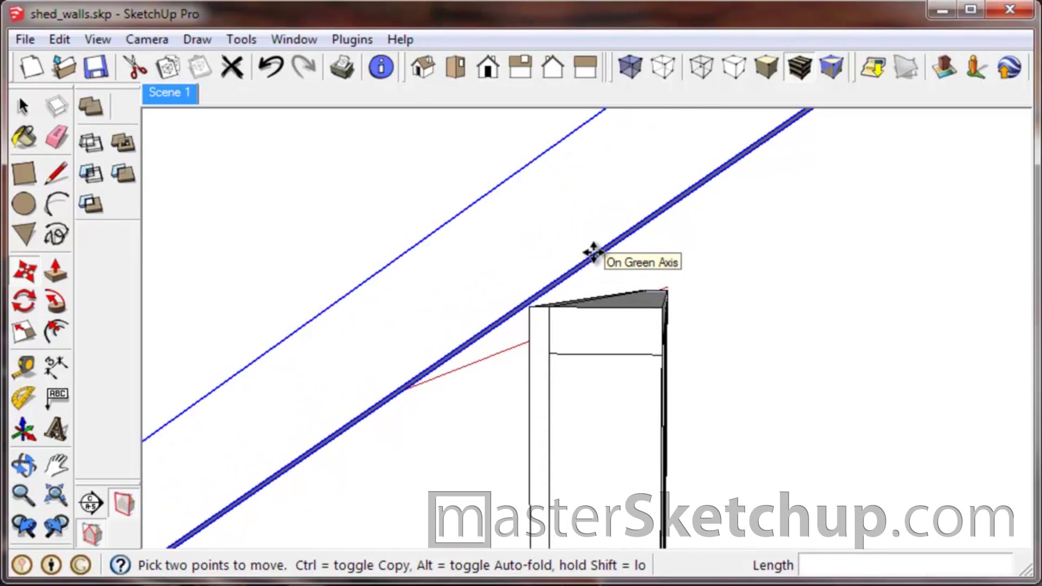
left_click(593, 252)
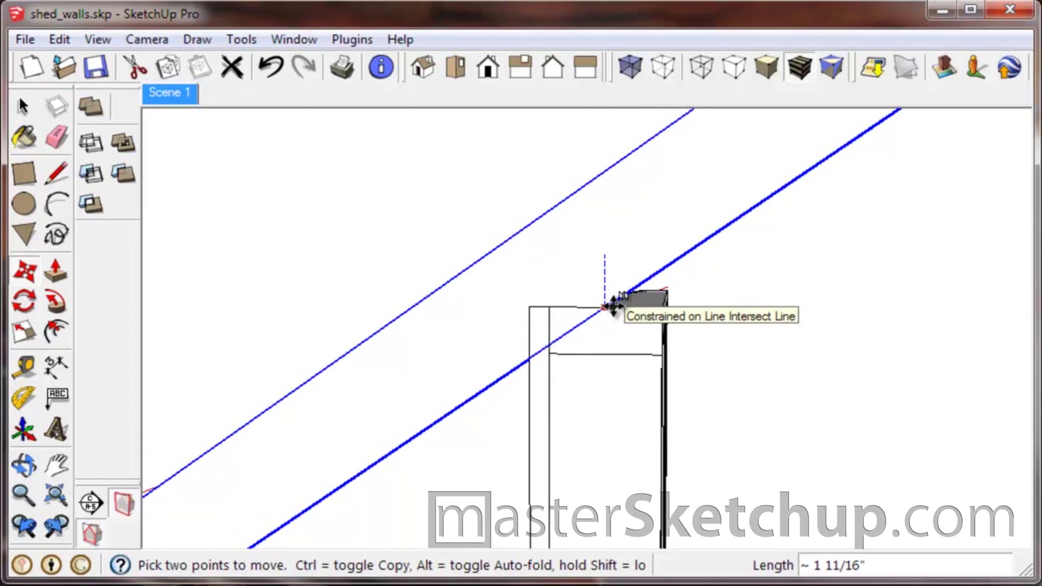
left_click(613, 306)
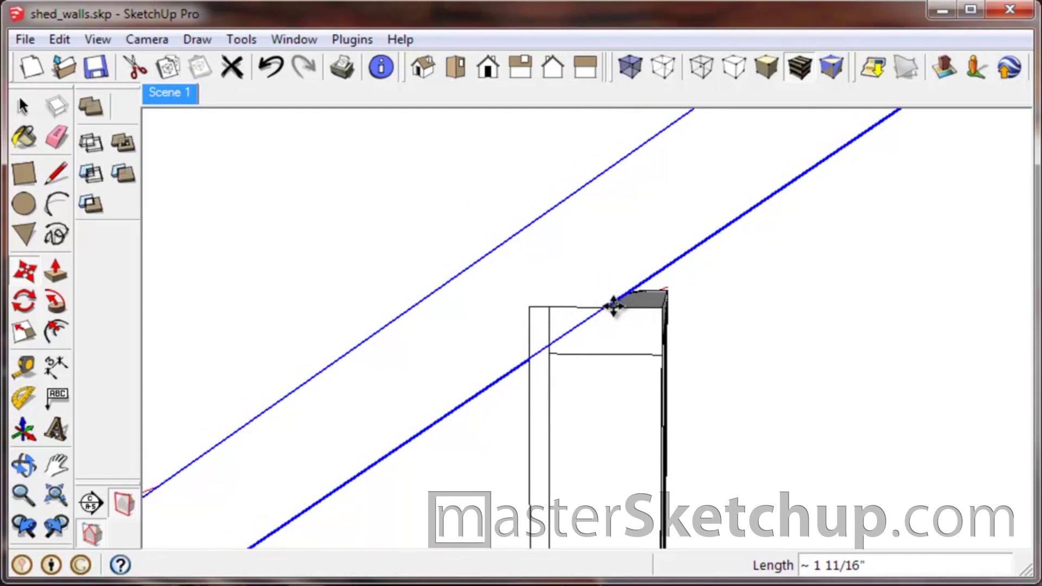
Examine from the front and the outer side how the lowered sloped board overlaps the top of the wall.
middle_click_drag(588, 448, 611, 326)
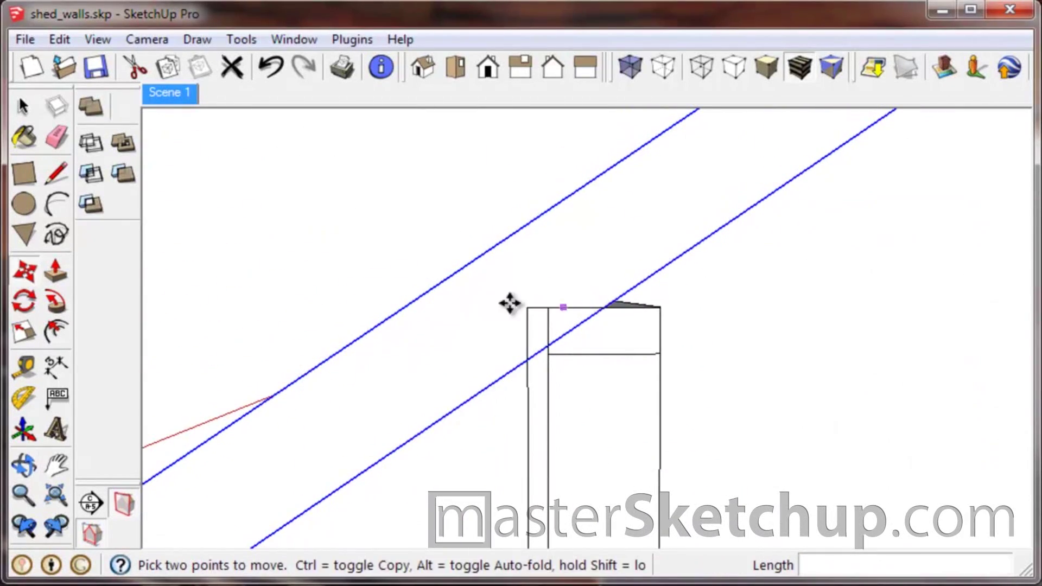
scroll(614, 376, "down", 1)
middle_click_drag(615, 376, 591, 454)
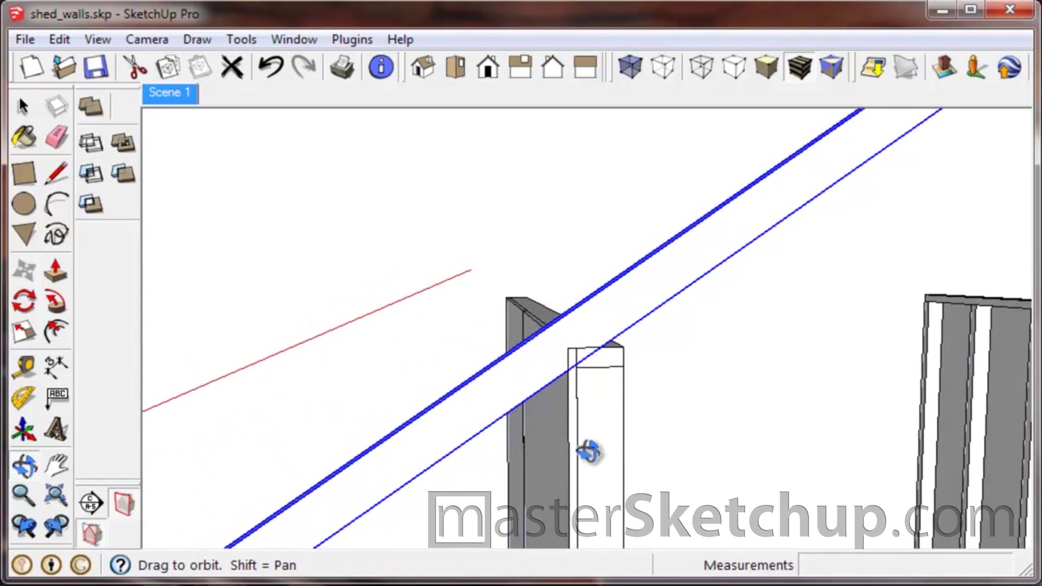
scroll(552, 400, "down", 5)
scroll(549, 400, "down", 2)
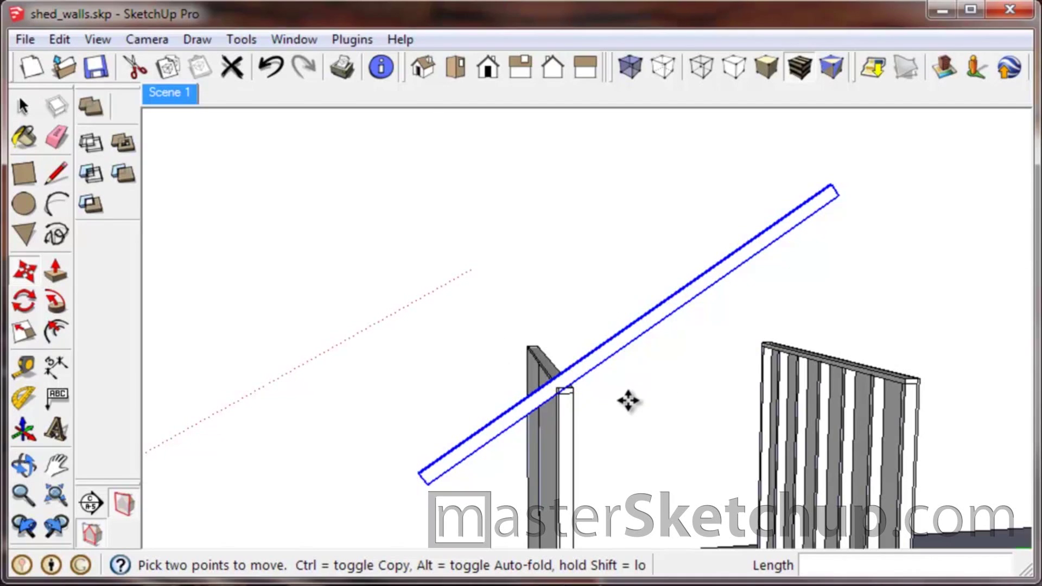
scroll(556, 417, "up", 3)
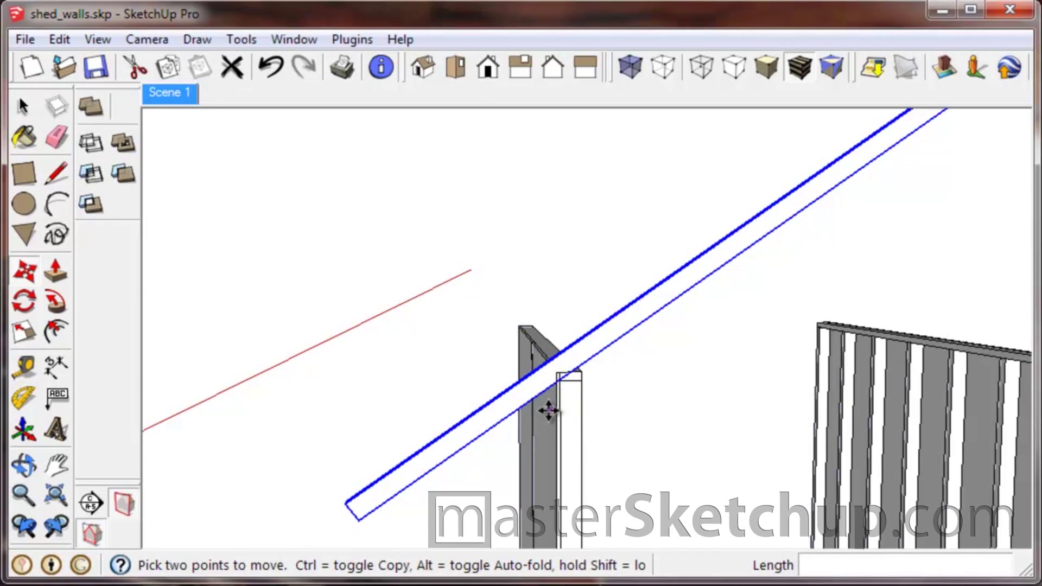
scroll(542, 396, "down", 2)
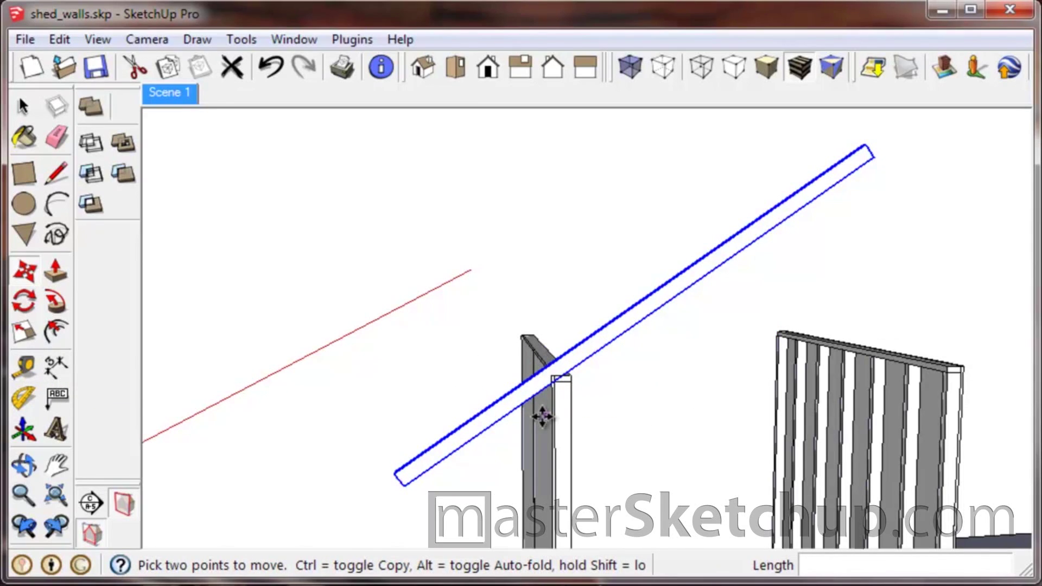
scroll(551, 432, "up", 3)
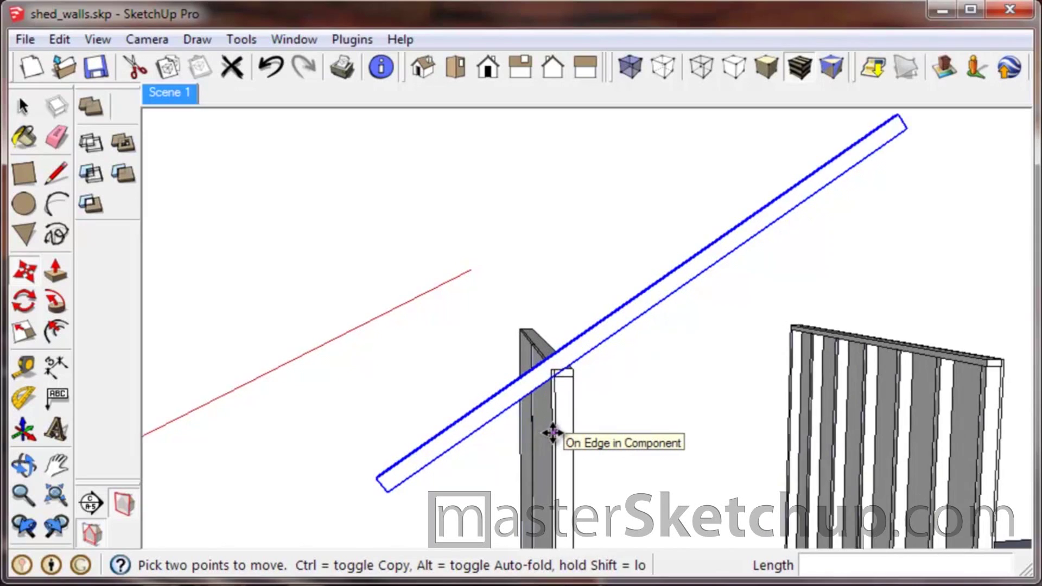
scroll(540, 380, "up", 5)
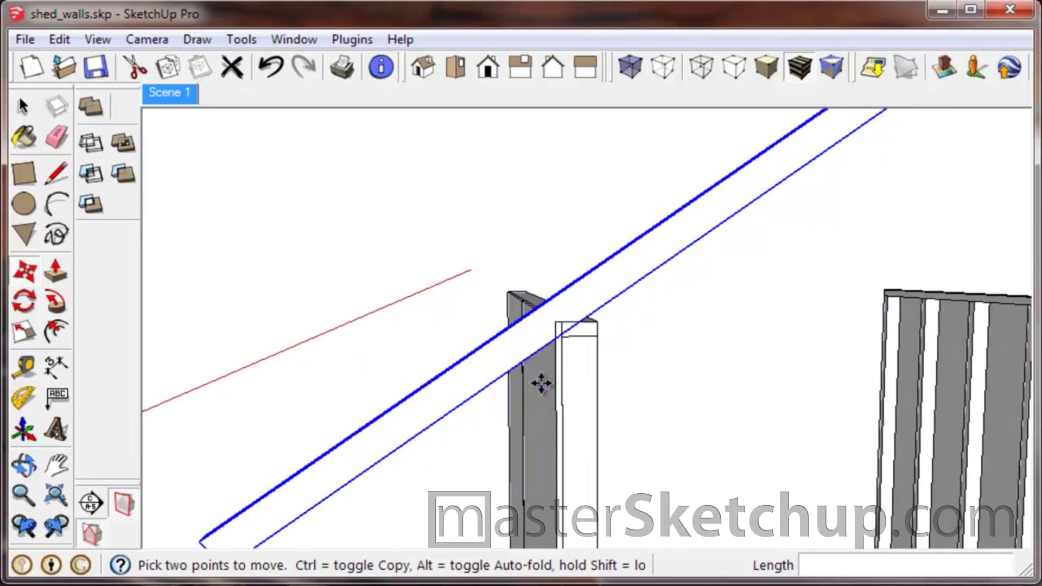
Examine the sloped board's own tilted axes from inside its edit context and its position relative to the wall and both sheds.
scroll(552, 321, "up", 1)
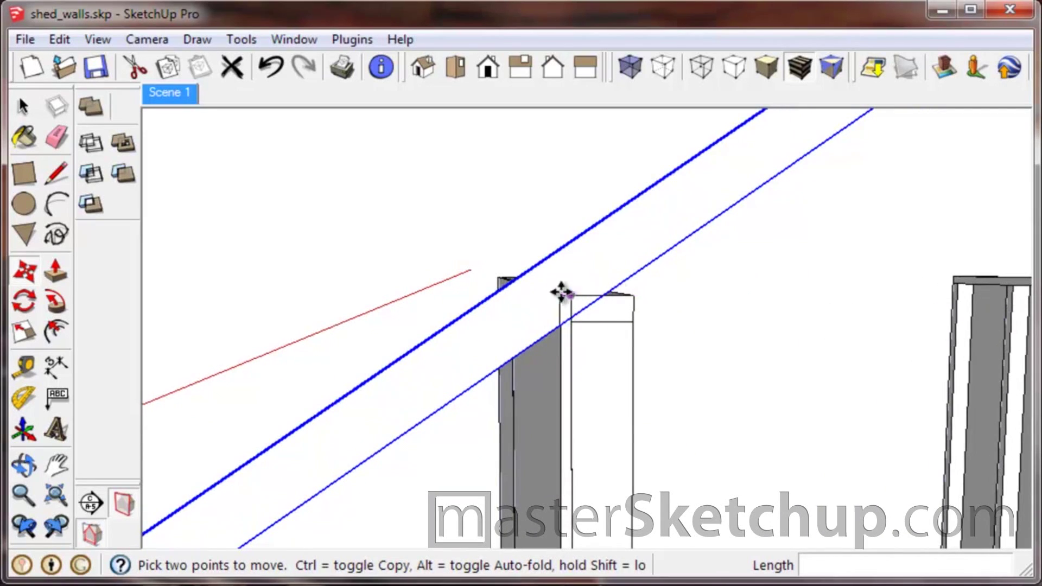
key("space")
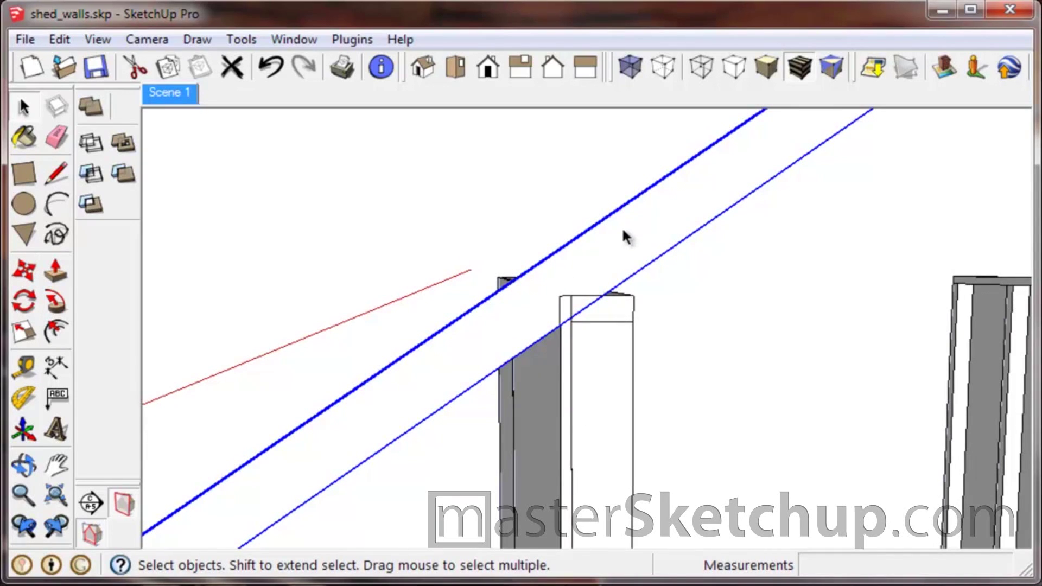
scroll(563, 265, "down", 3)
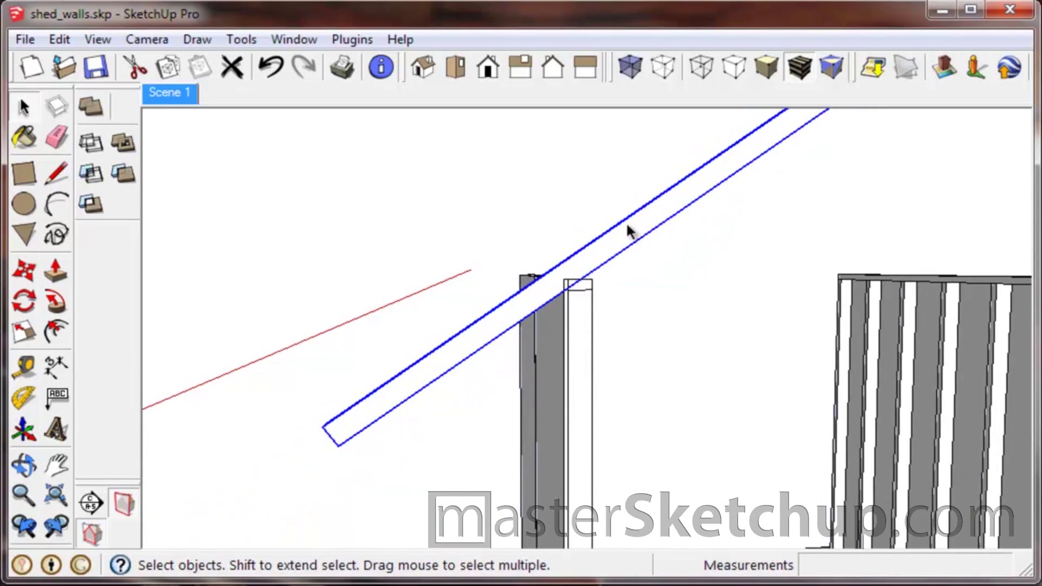
middle_click_drag(627, 228, 473, 347)
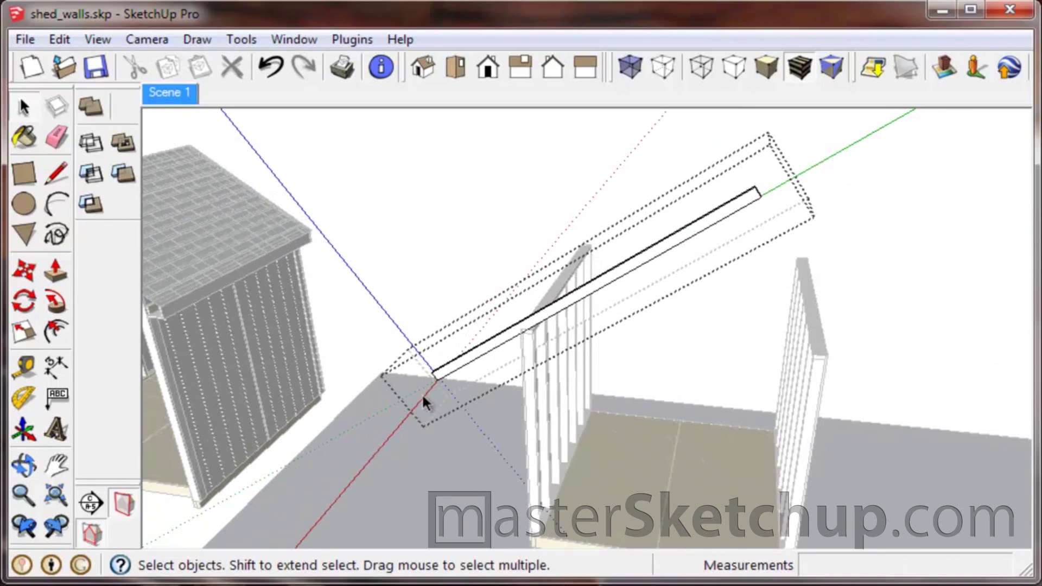
scroll(422, 396, "up", 4)
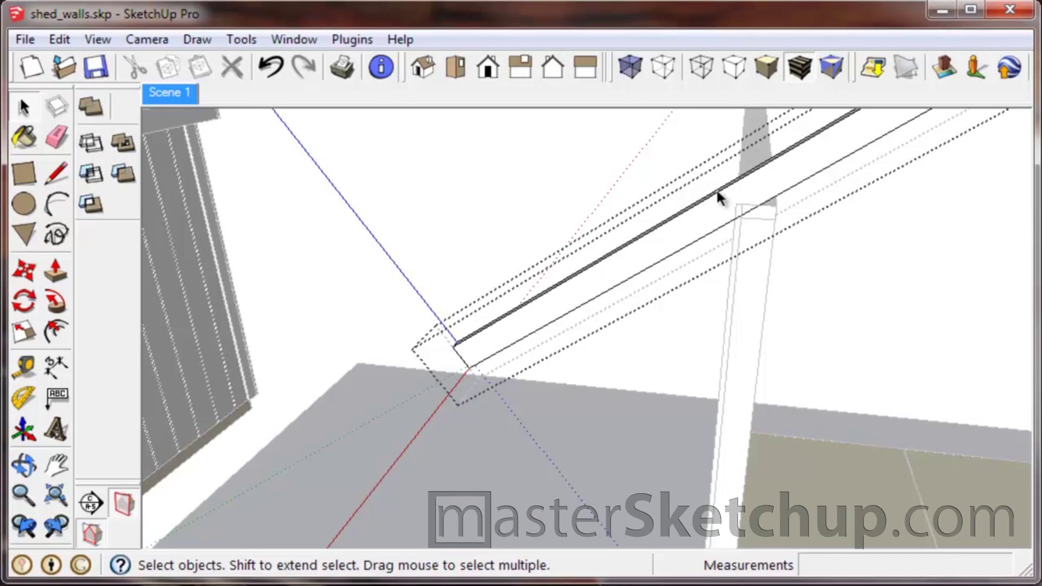
scroll(396, 255, "down", 5)
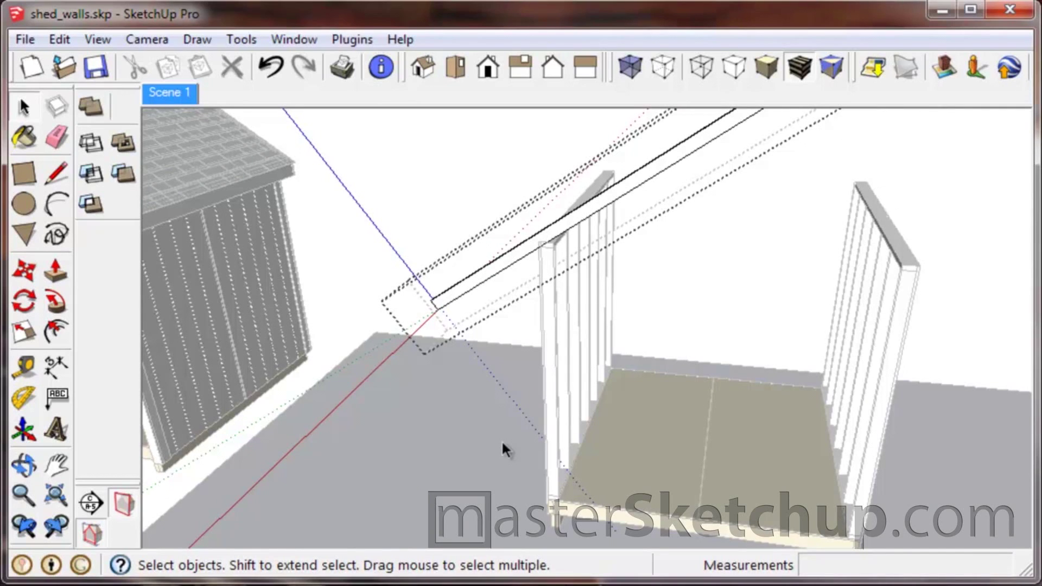
scroll(516, 419, "down", 3)
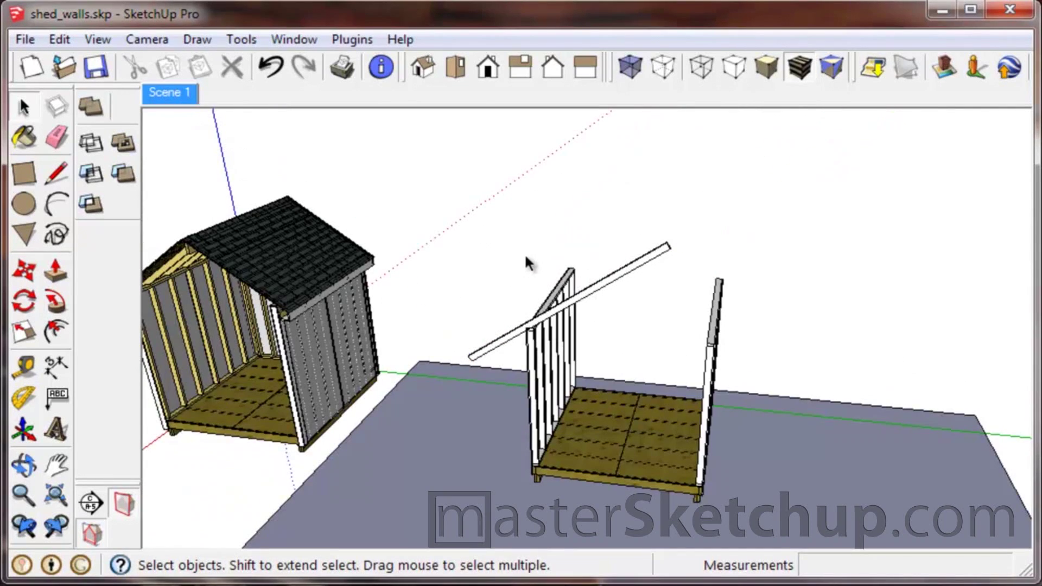
scroll(491, 339, "down", 2)
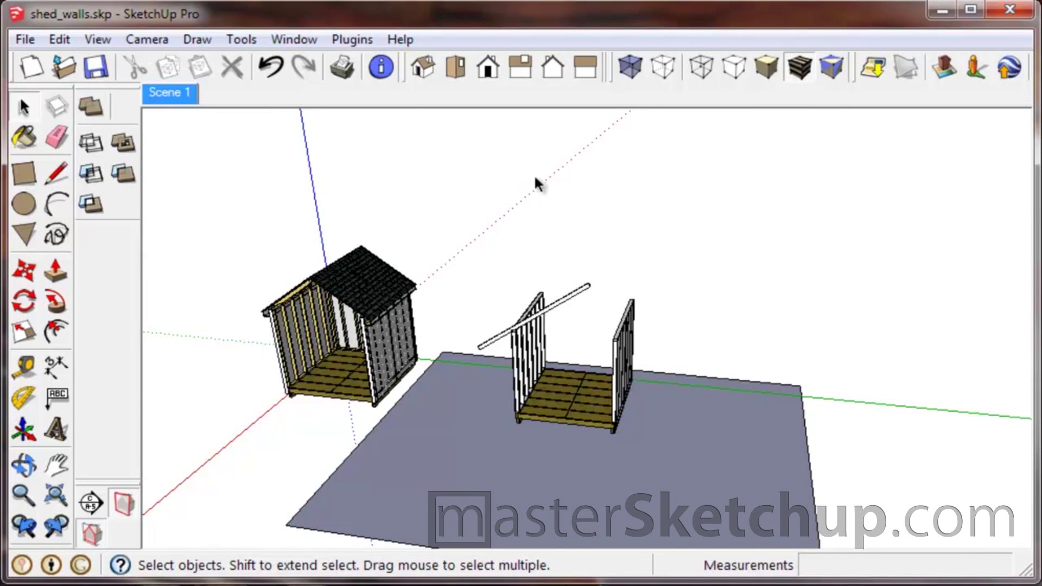
Open the sloped board for editing and inspect its tilted axes and the place where it crosses the wall's top front corner.
scroll(495, 337, "up", 6)
double_click(487, 333)
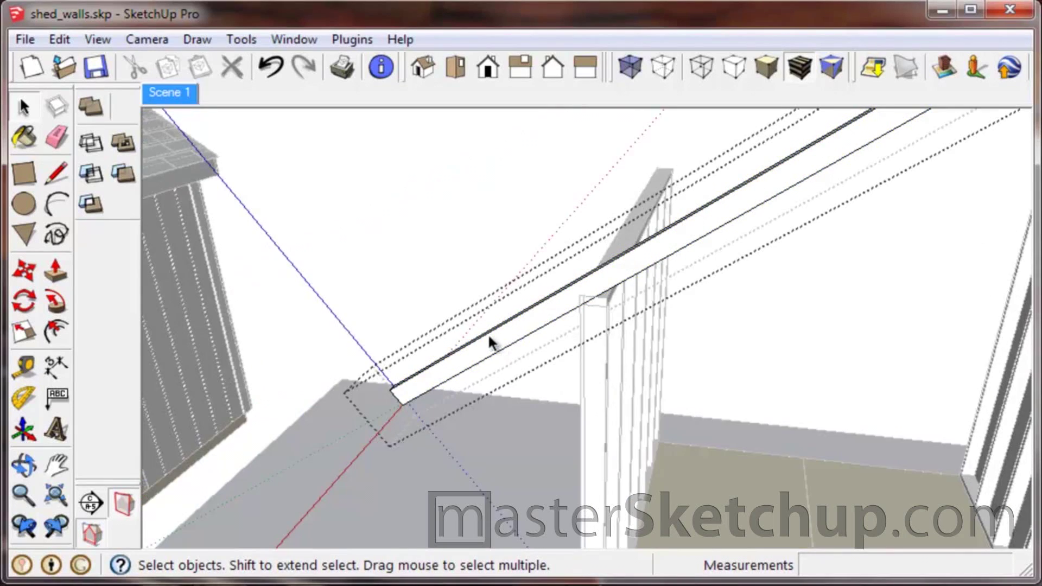
scroll(487, 333, "down", 3)
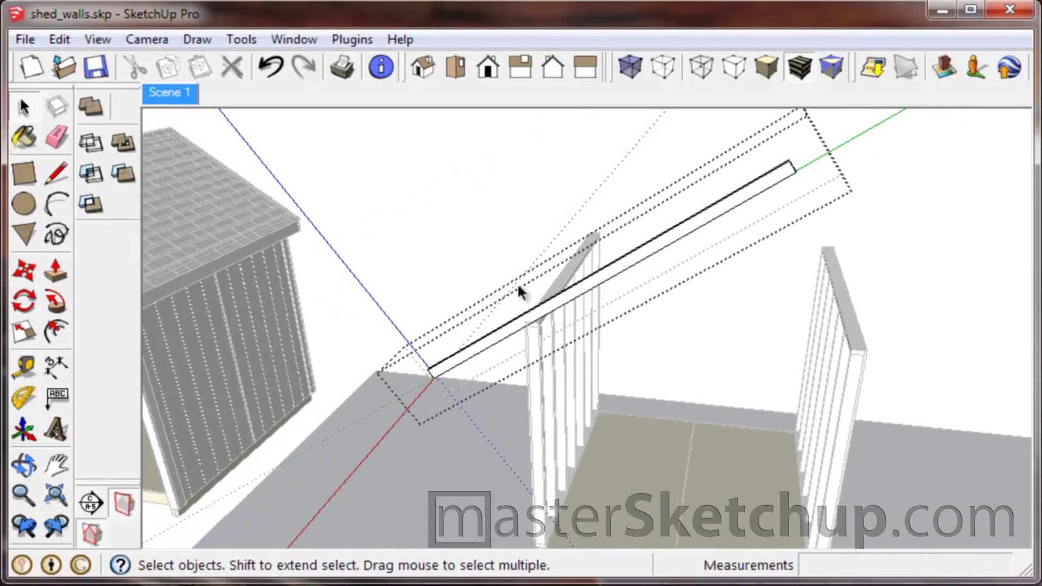
scroll(447, 370, "up", 2)
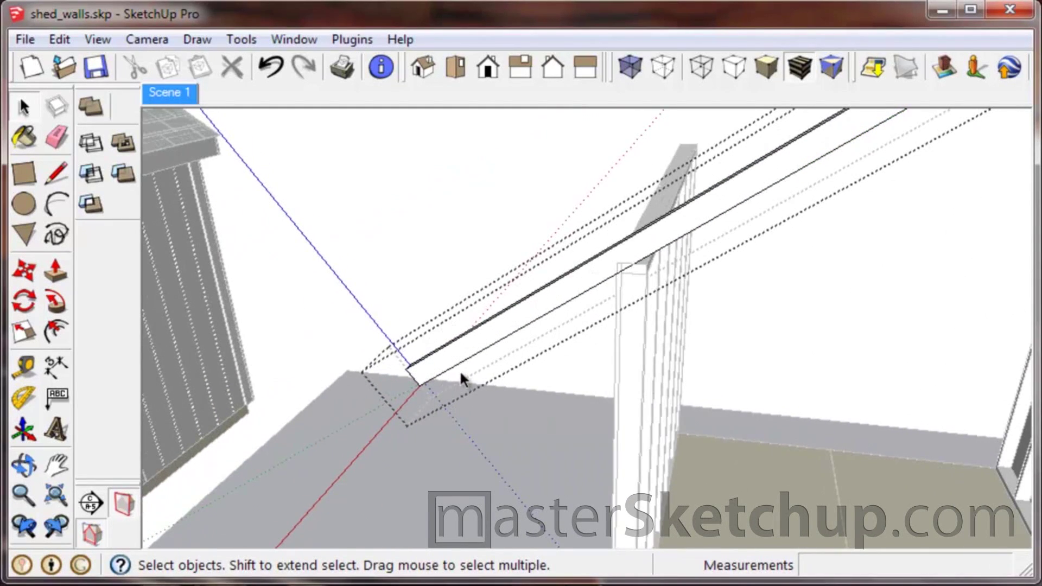
scroll(429, 369, "down", 1)
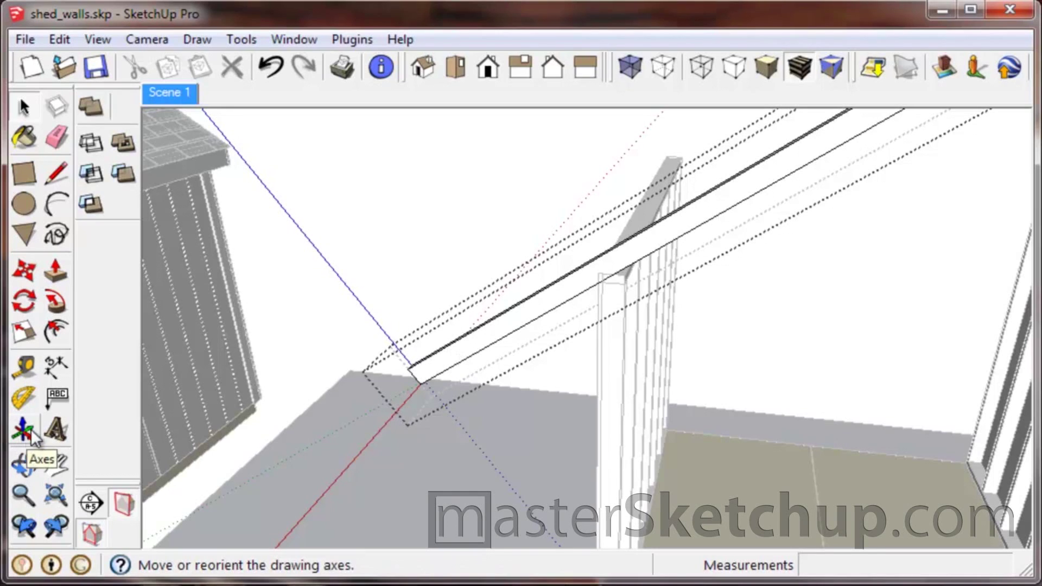
middle_click_drag(349, 329, 378, 413)
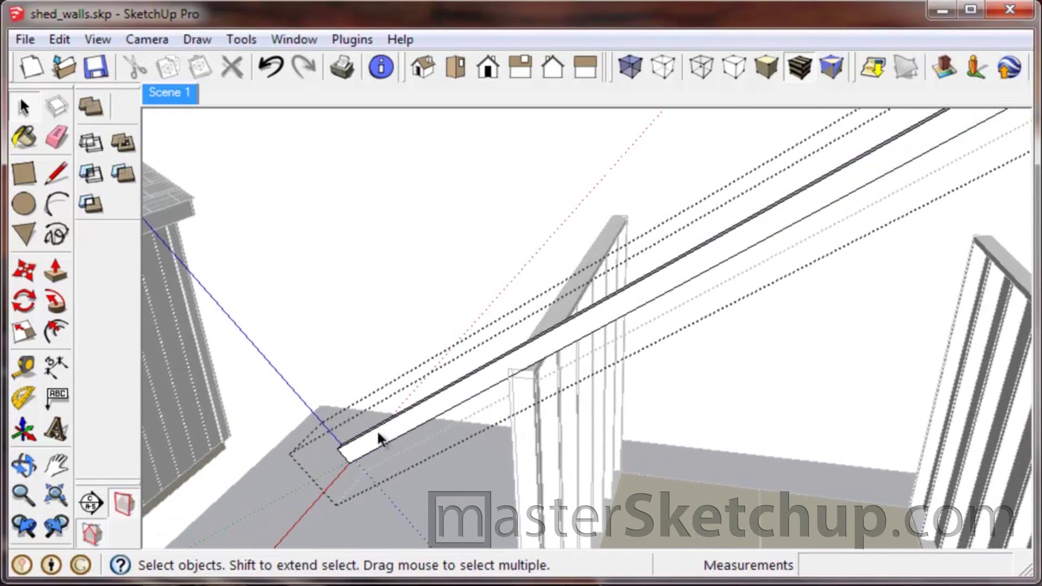
scroll(535, 379, "up", 5)
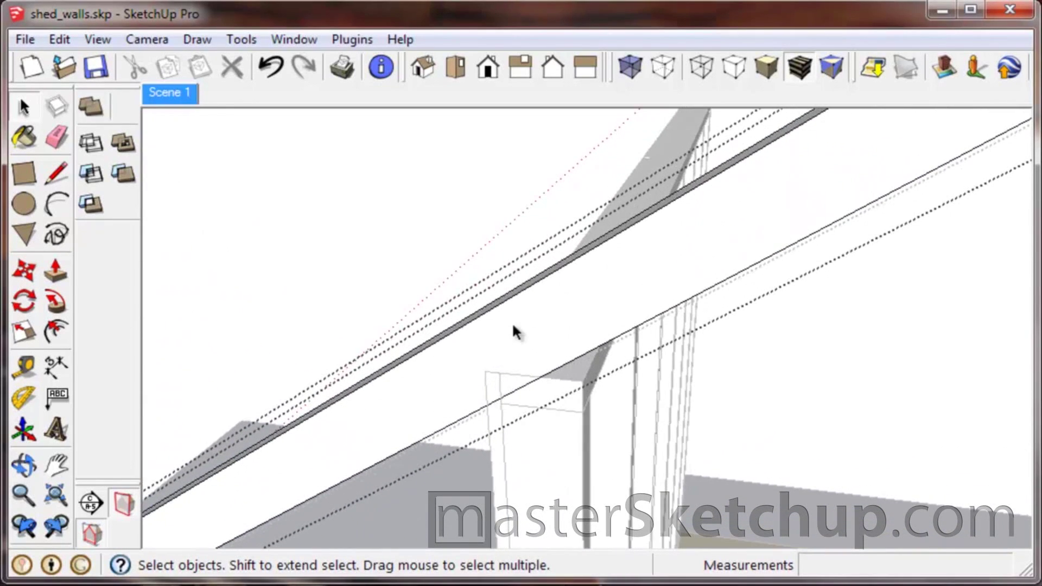
middle_click_drag(544, 404, 539, 355)
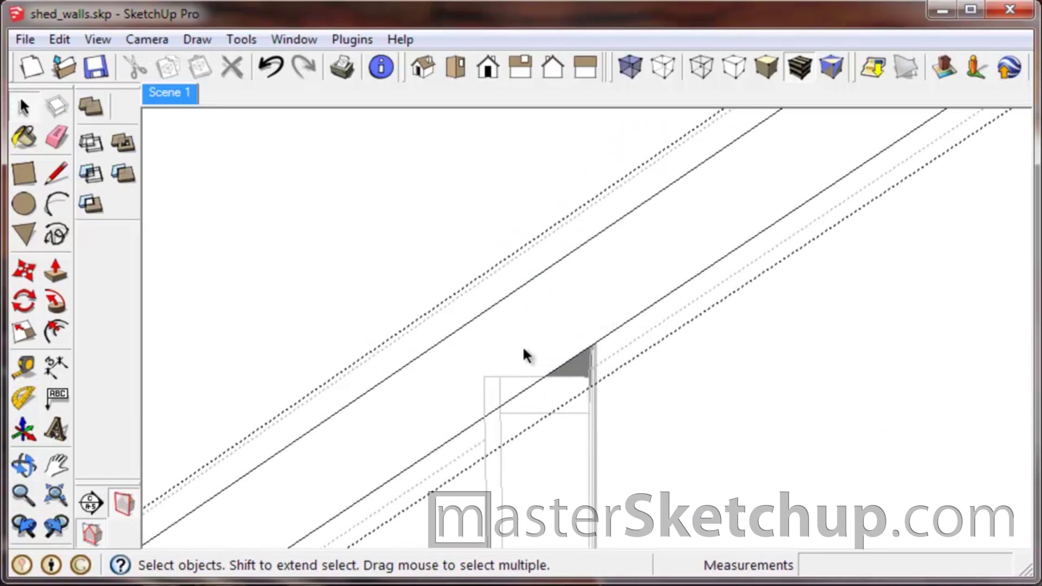
Draw the notch outline on the board's face, along the wall's top edge to its outer corner and about 1 11/16" down to the board's lower edge.
key("l")
scroll(515, 424, "up", 1)
scroll(514, 425, "up", 2)
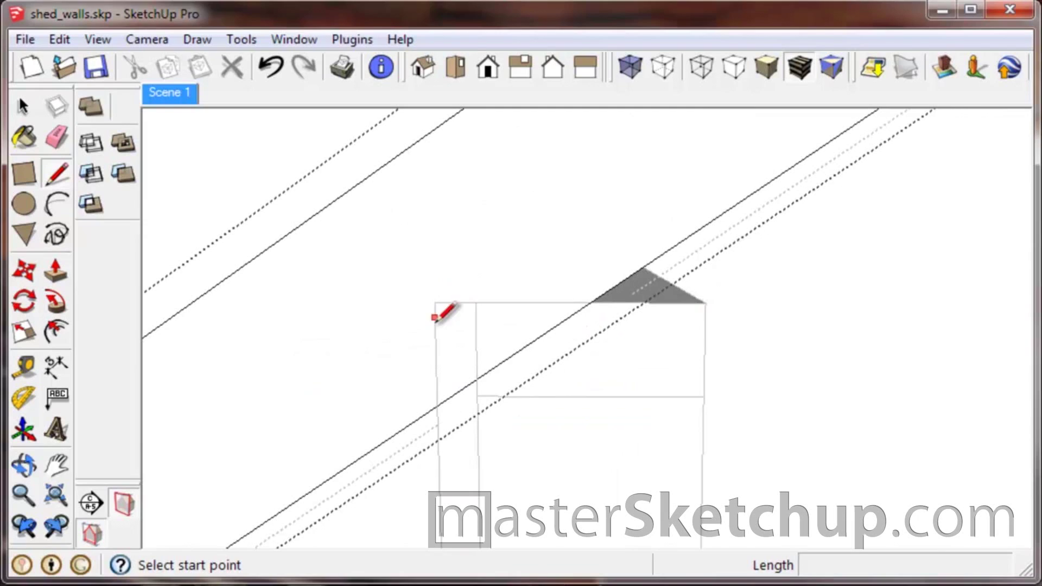
left_click(591, 302)
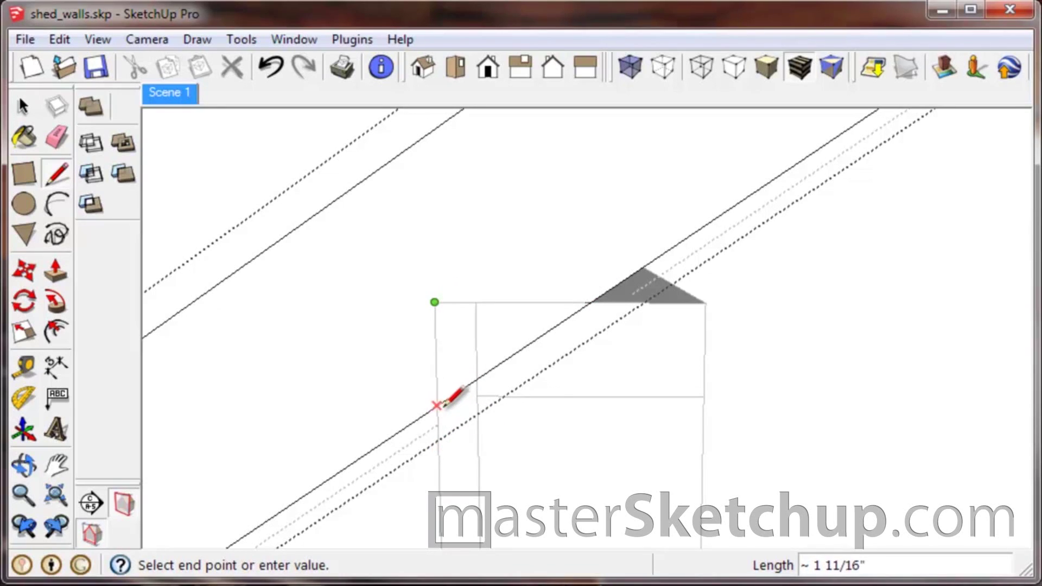
mouse_move(440, 401)
middle_mouse_down()
mouse_move(532, 361)
mouse_move(465, 339)
middle_mouse_up()
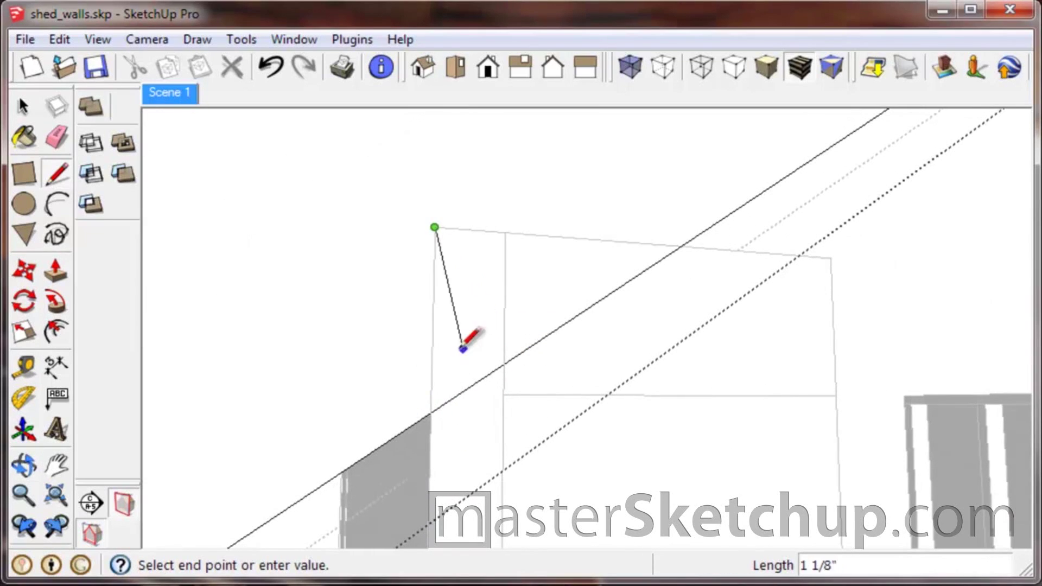
left_click(429, 413)
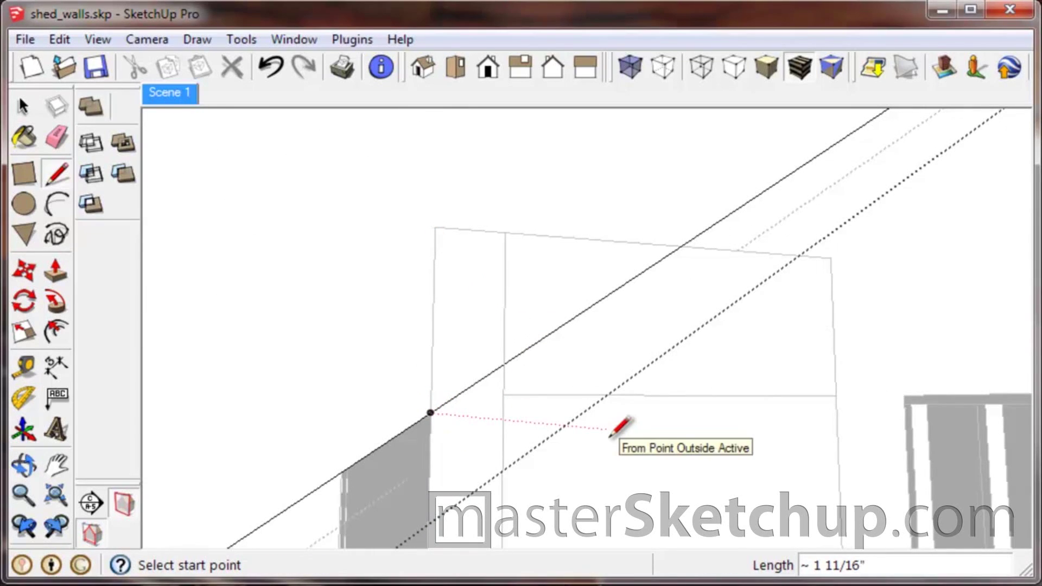
mouse_move(651, 225)
middle_mouse_down()
mouse_move(530, 318)
mouse_move(611, 344)
middle_mouse_up()
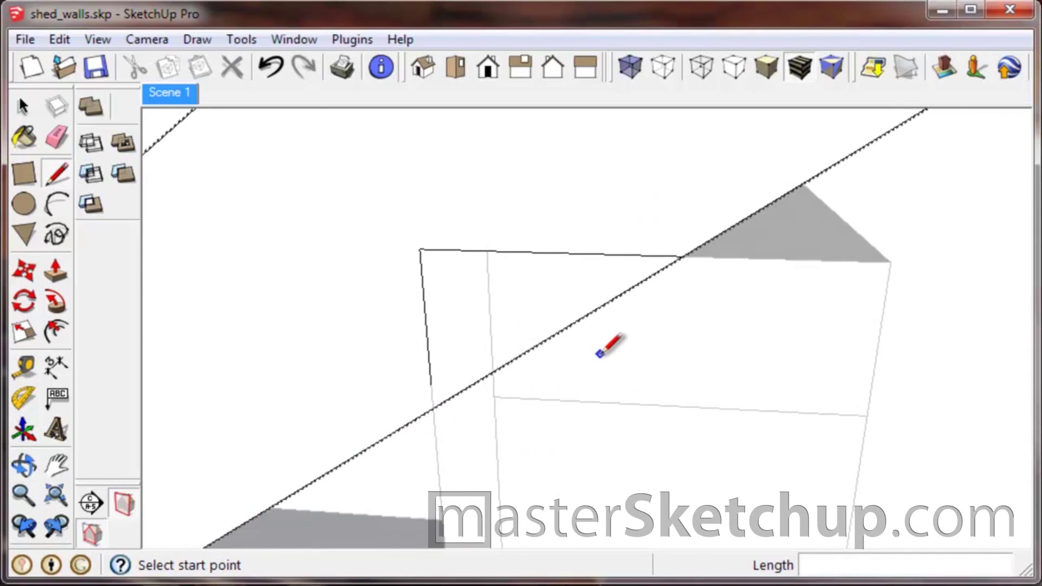
scroll(614, 343, "down", 3)
scroll(608, 349, "down", 2)
key("space")
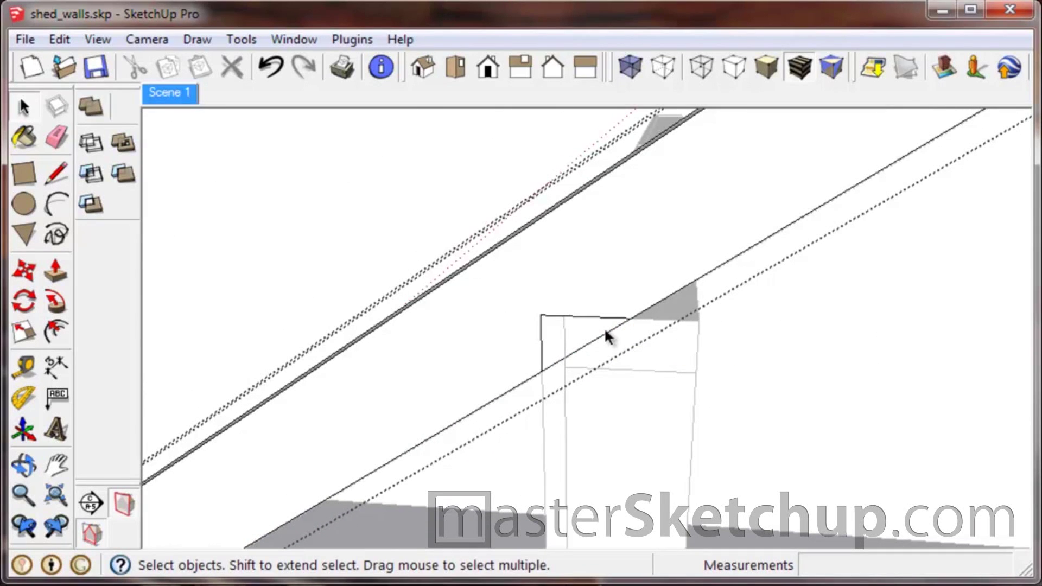
Hide the rest of the model while editing the board so its underside and the notch outline are exposed.
middle_click_drag(610, 391, 525, 261)
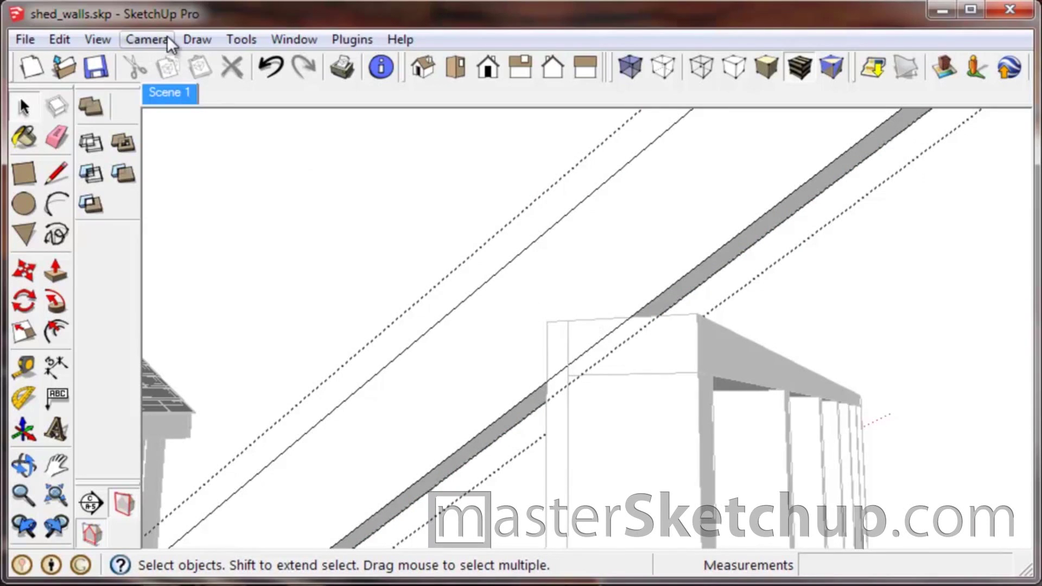
left_click(110, 37)
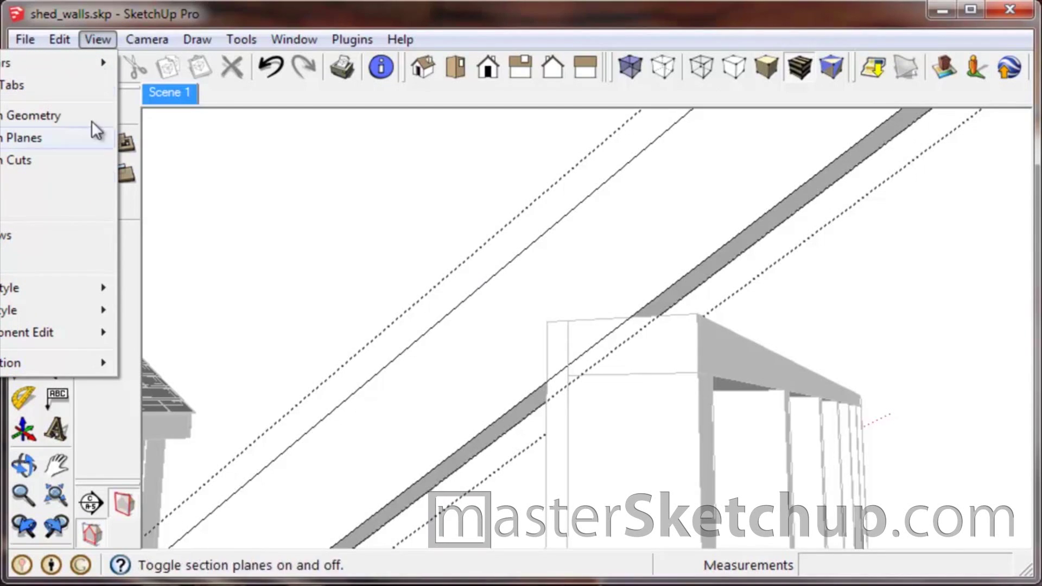
mouse_move(103, 330)
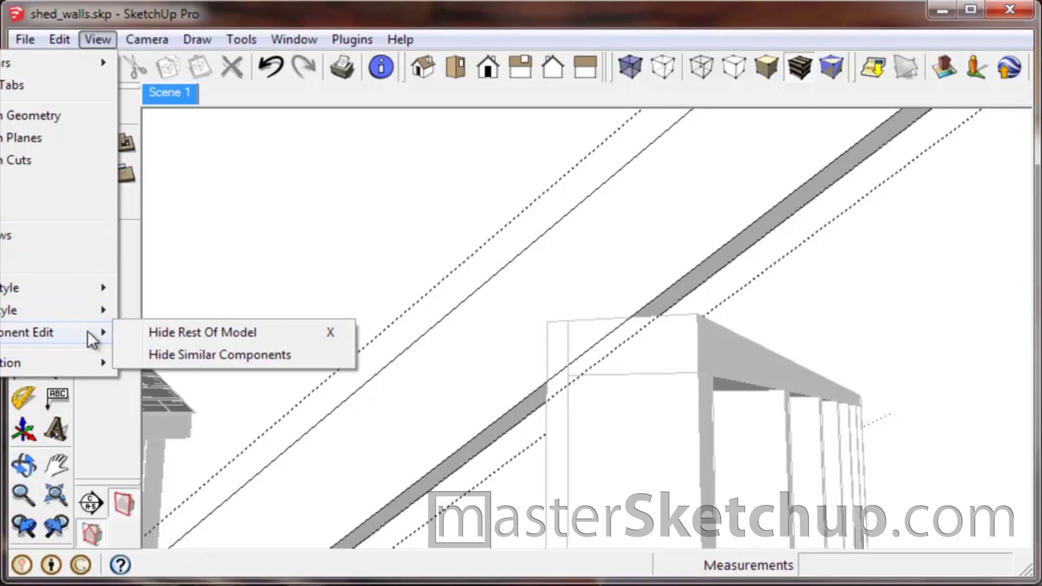
left_click(186, 333)
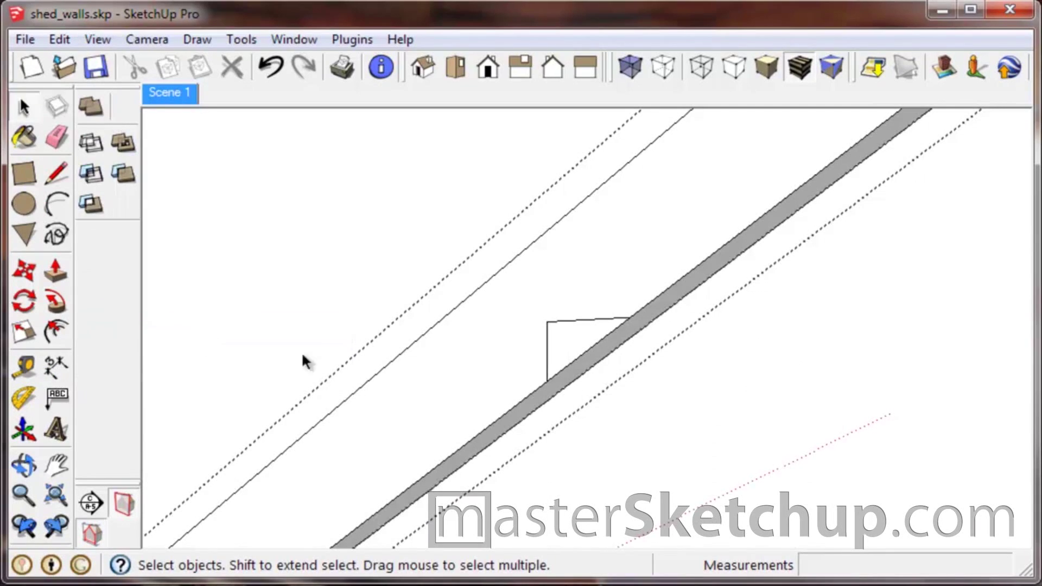
Compare the notch outline with the wall by toggling the rest of the model on and off, ending with it hidden.
key("h")
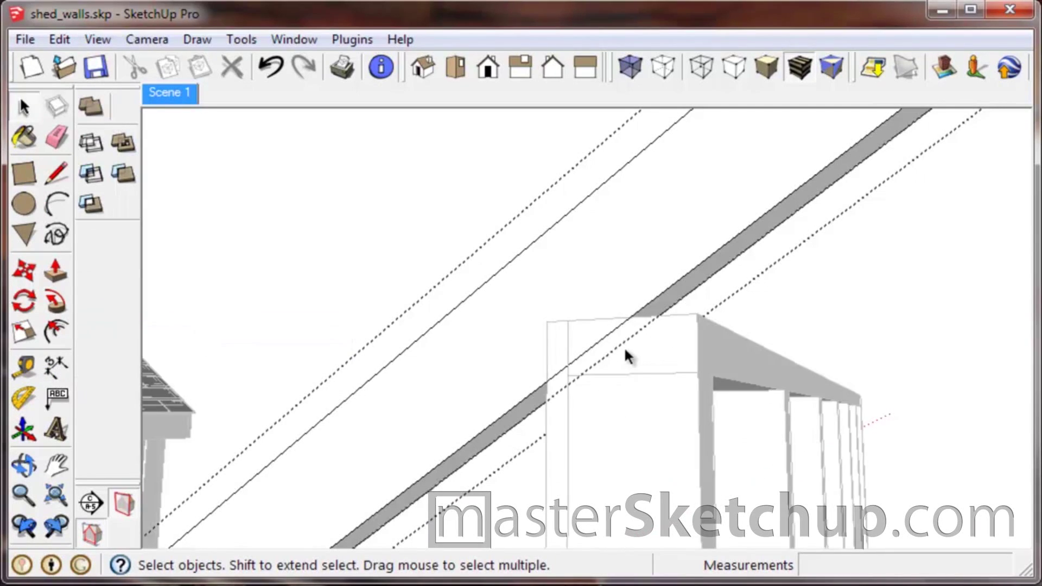
key("h")
key("h")
key("h")
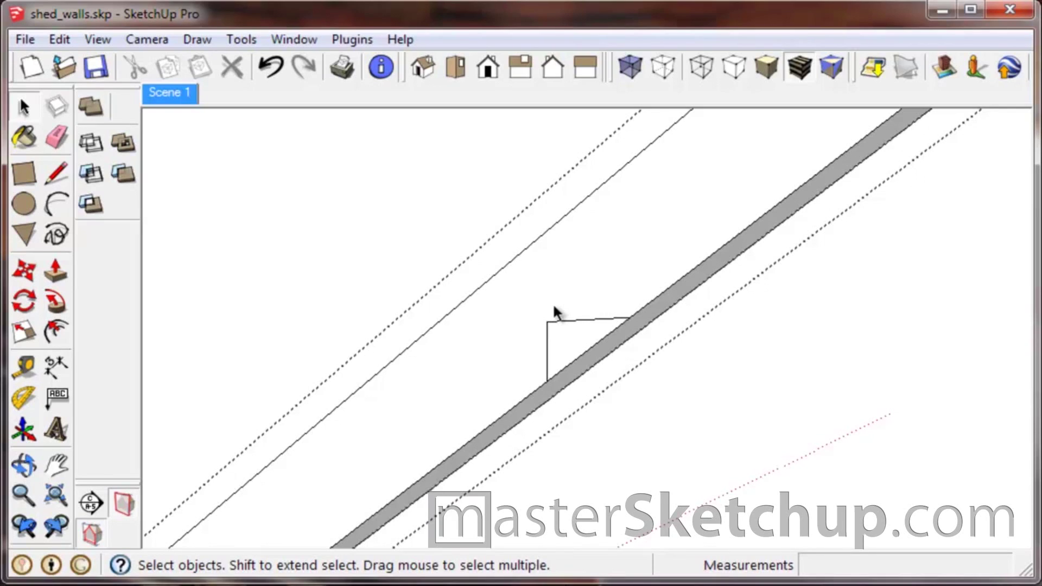
key("h")
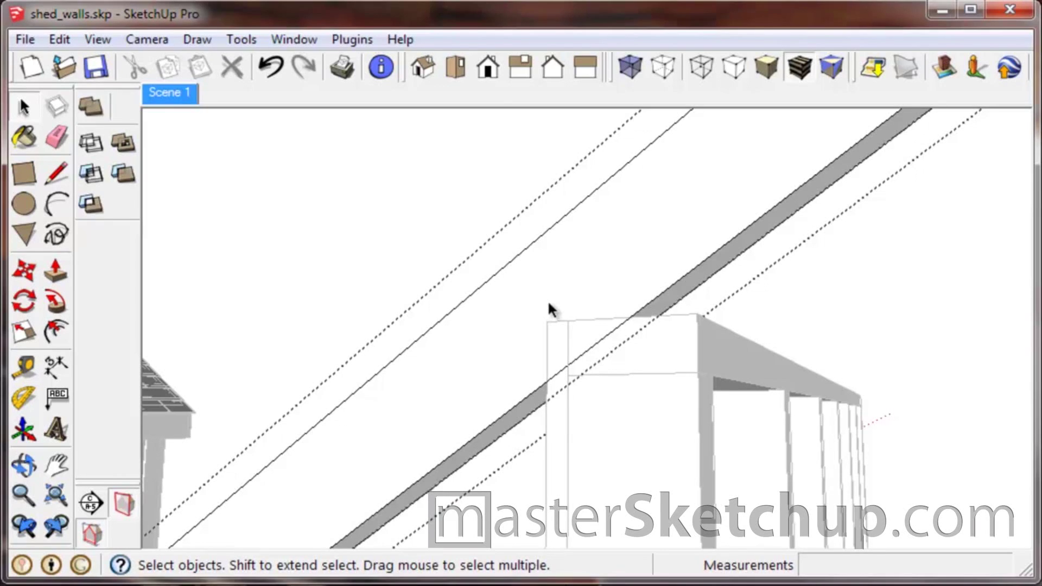
key("h")
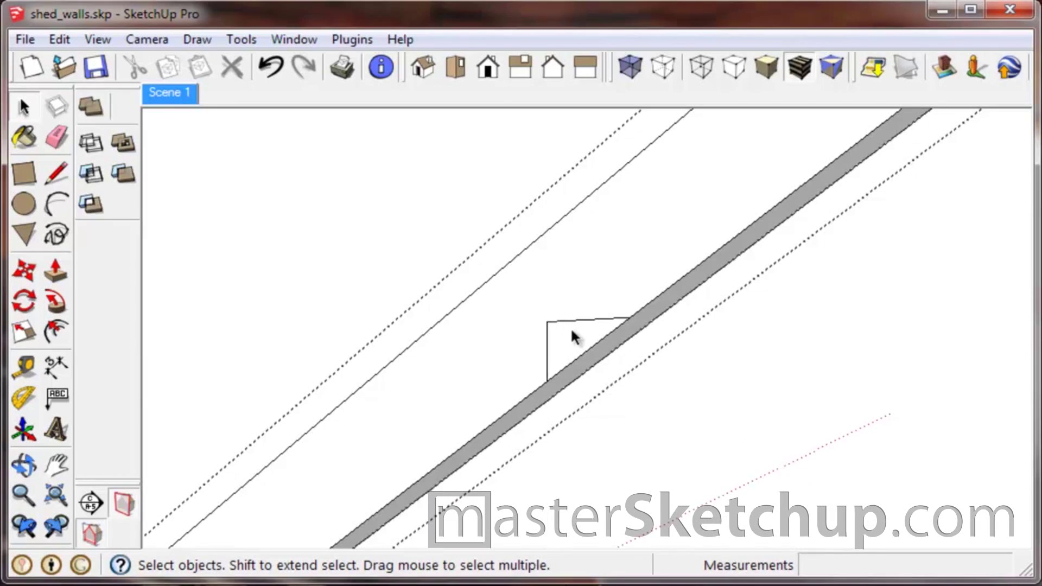
Push the triangular notch face 1 1/2" through the board's thickness to cut it out, and leave the board's editing.
key("p")
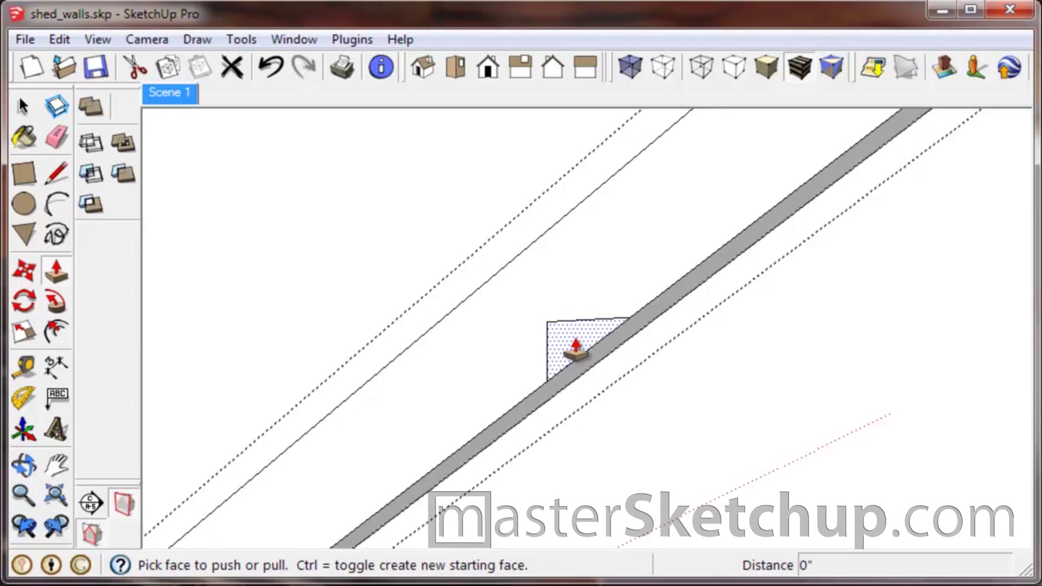
left_click(575, 352)
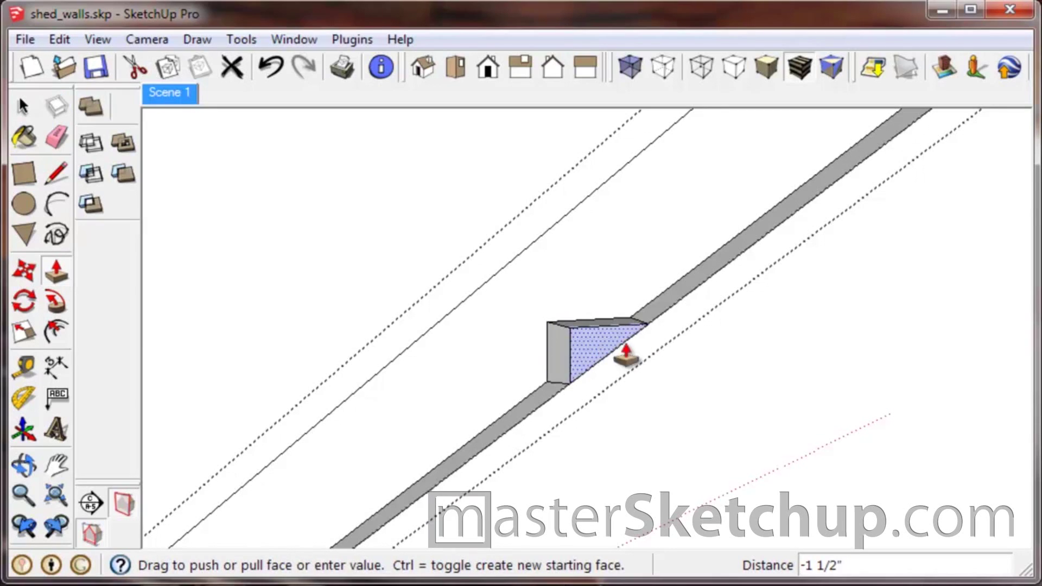
left_click(681, 313)
middle_click_drag(637, 328, 681, 425)
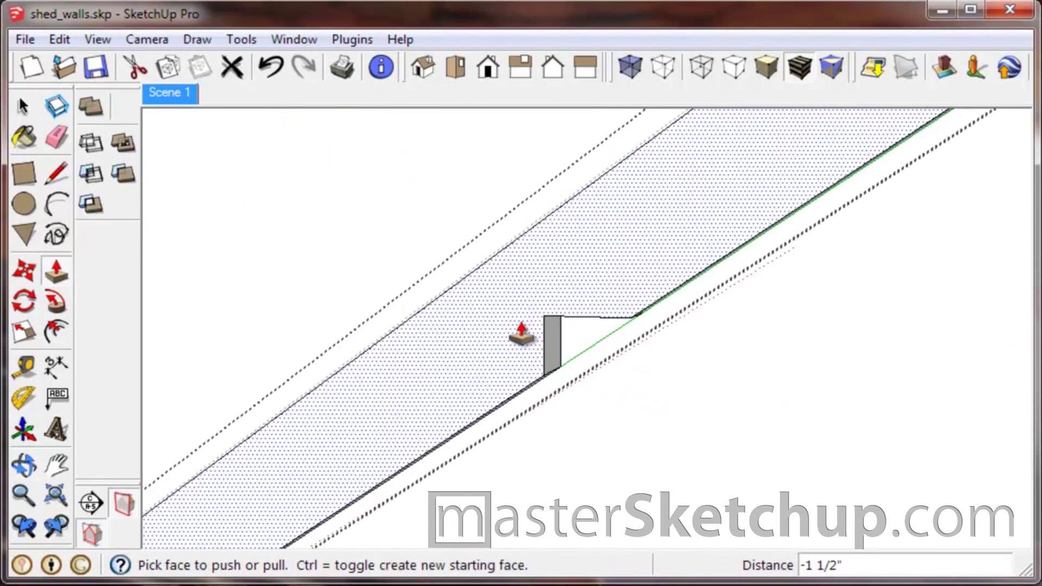
key("space")
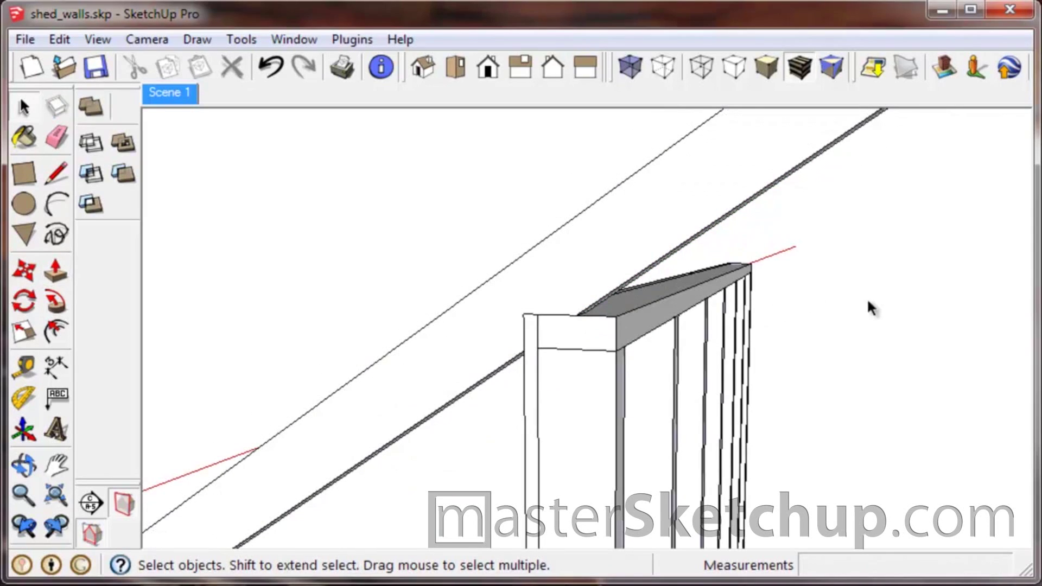
Copy the notched rafter 8' 3/4" across the shed, from its notch corner to the top end corner of the opposite wall.
middle_click_drag(646, 355, 649, 332)
scroll(726, 307, "down", 5)
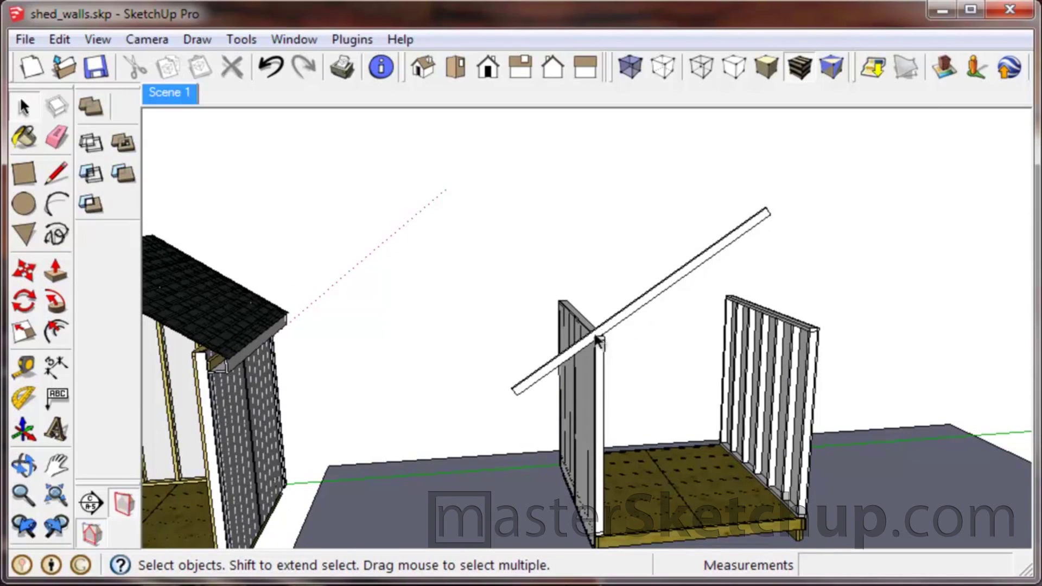
scroll(597, 341, "up", 2)
left_click(624, 324)
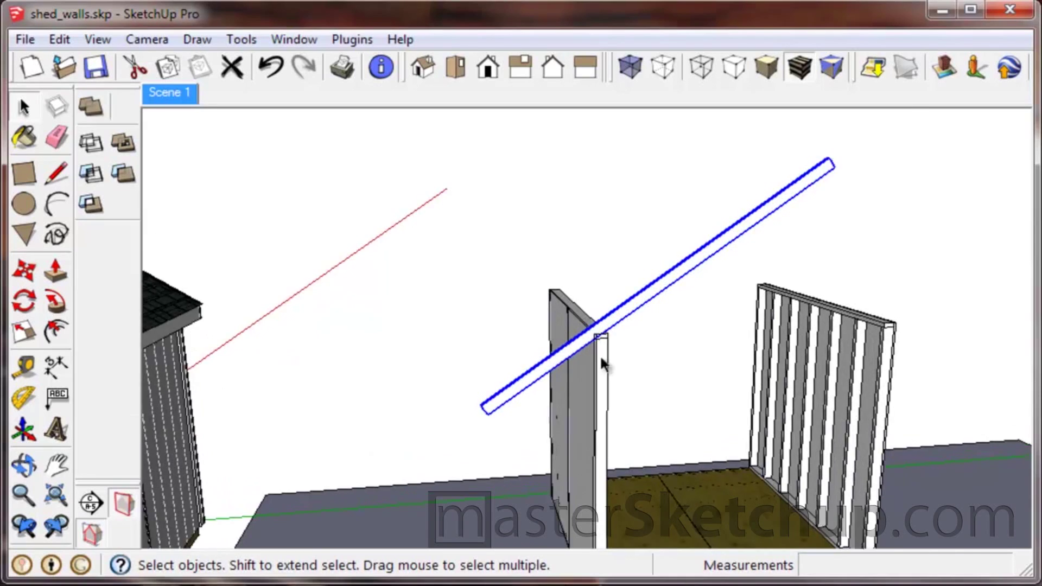
scroll(578, 345, "up", 5)
key("m")
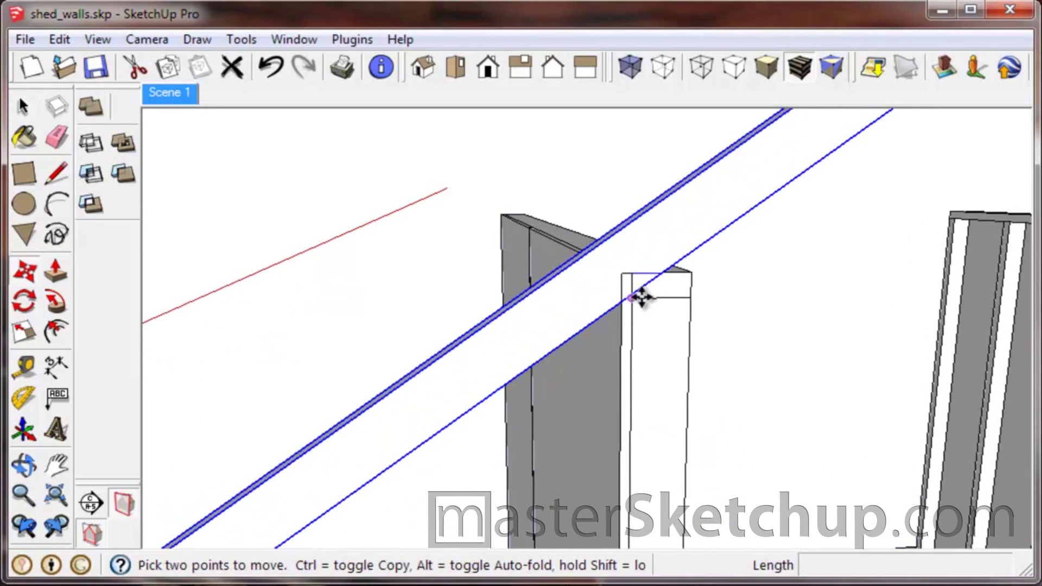
left_click(623, 279)
scroll(602, 347, "down", 5)
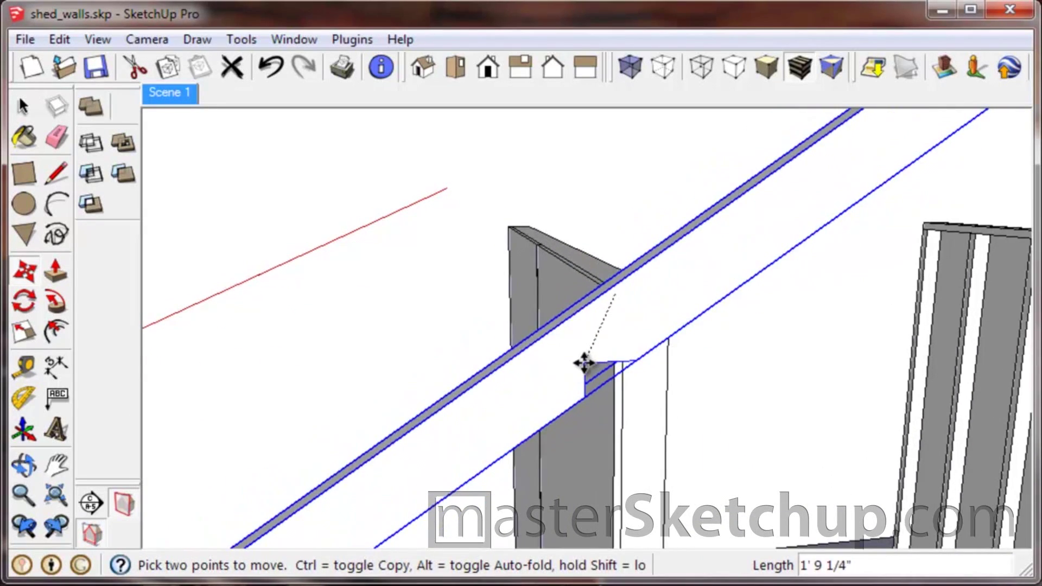
key("ctrl")
scroll(579, 335, "down", 6)
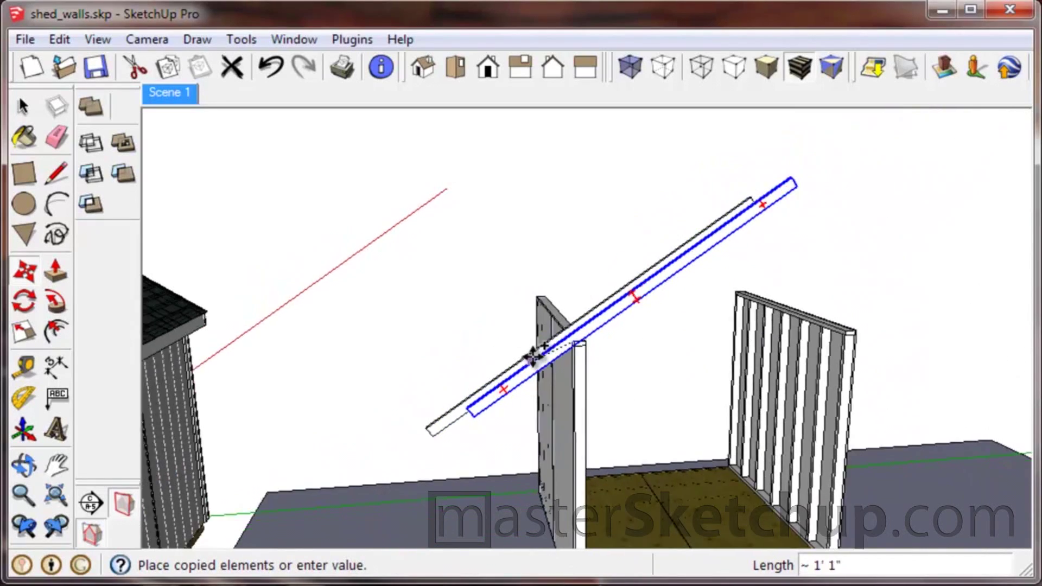
scroll(803, 333, "up", 6)
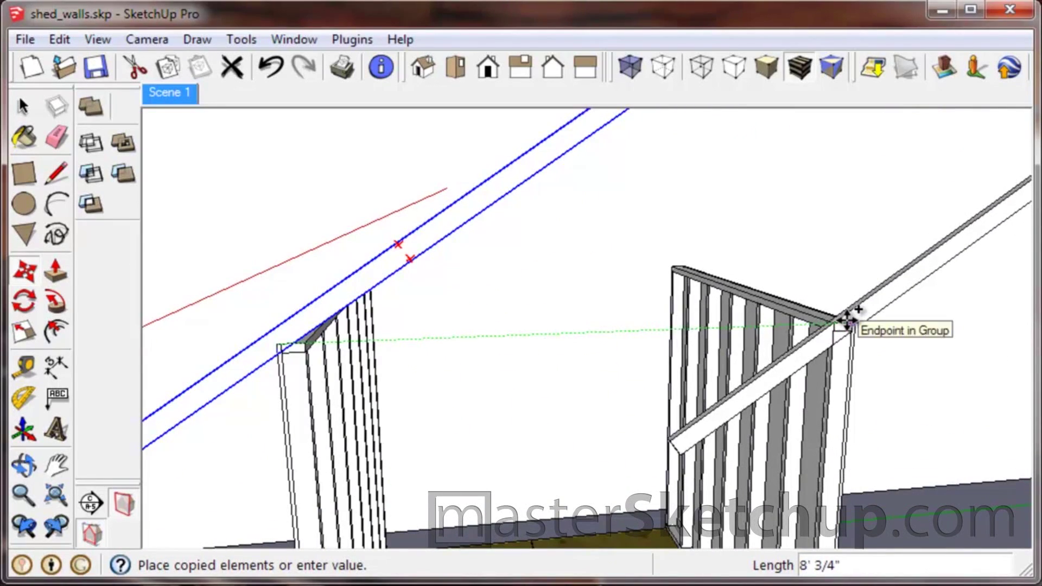
left_click(838, 323)
Try to flip the copied rafter along the group's red axis.
middle_click_drag(872, 300, 639, 344)
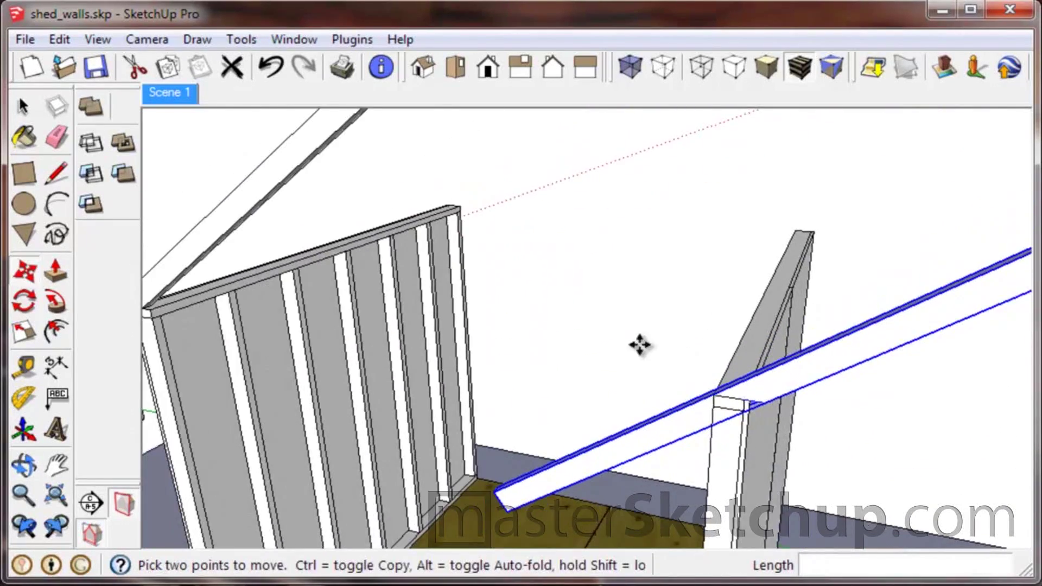
scroll(355, 343, "down", 2)
middle_click_drag(555, 370, 600, 433)
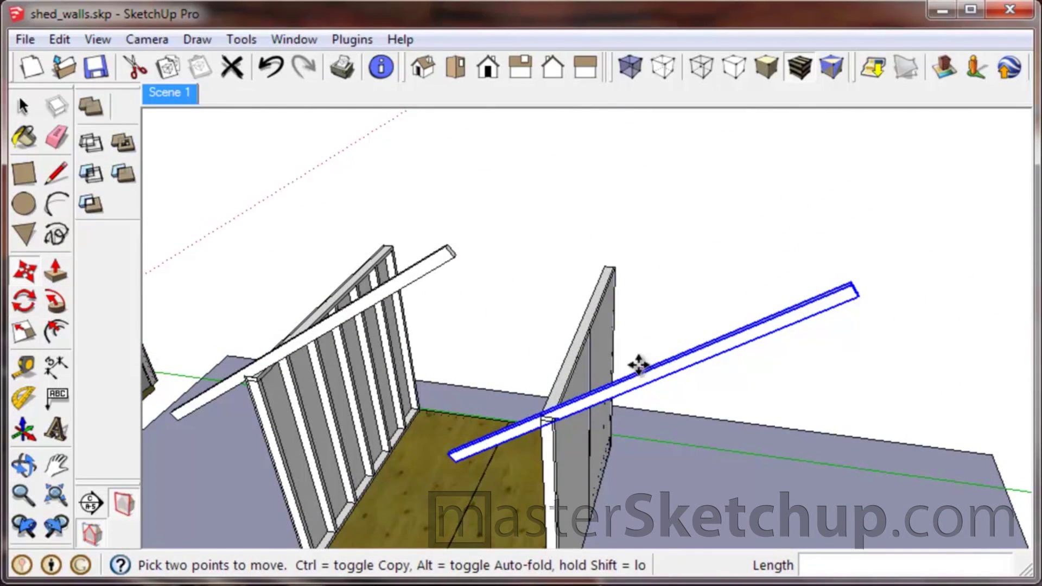
right_click(622, 388)
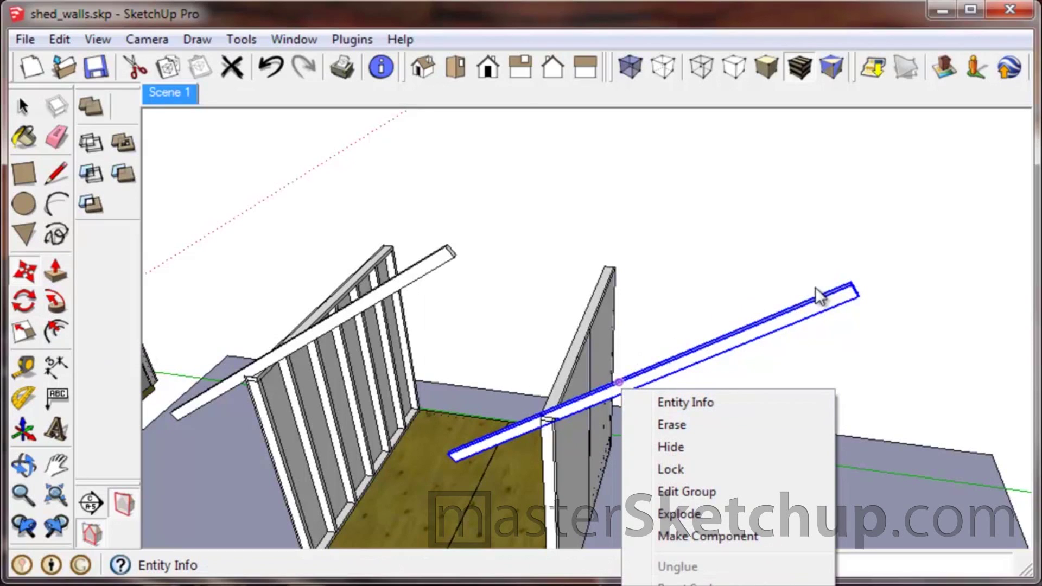
right_click(844, 297)
mouse_move(883, 567)
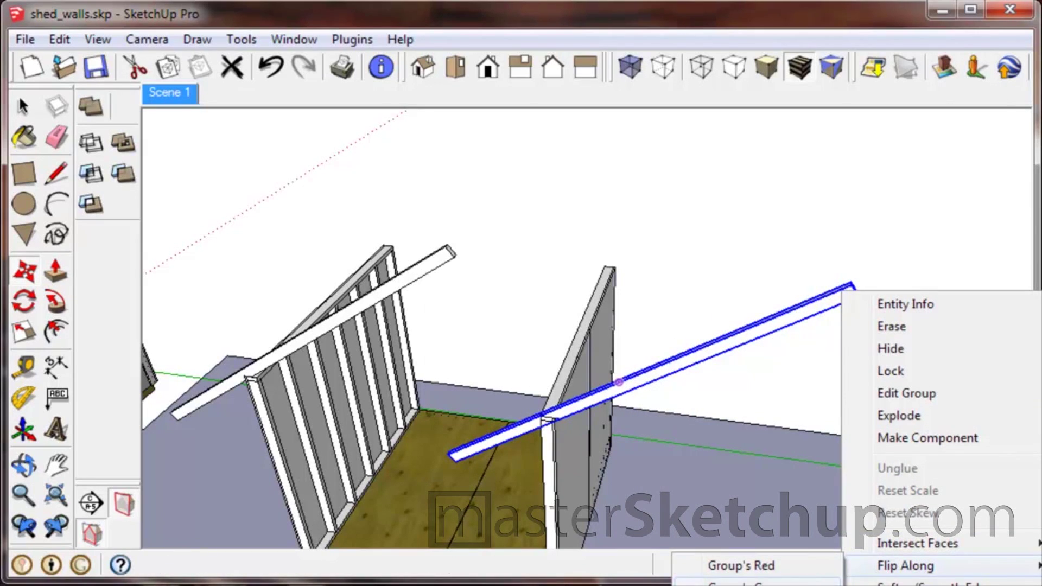
left_click(740, 565)
key("m")
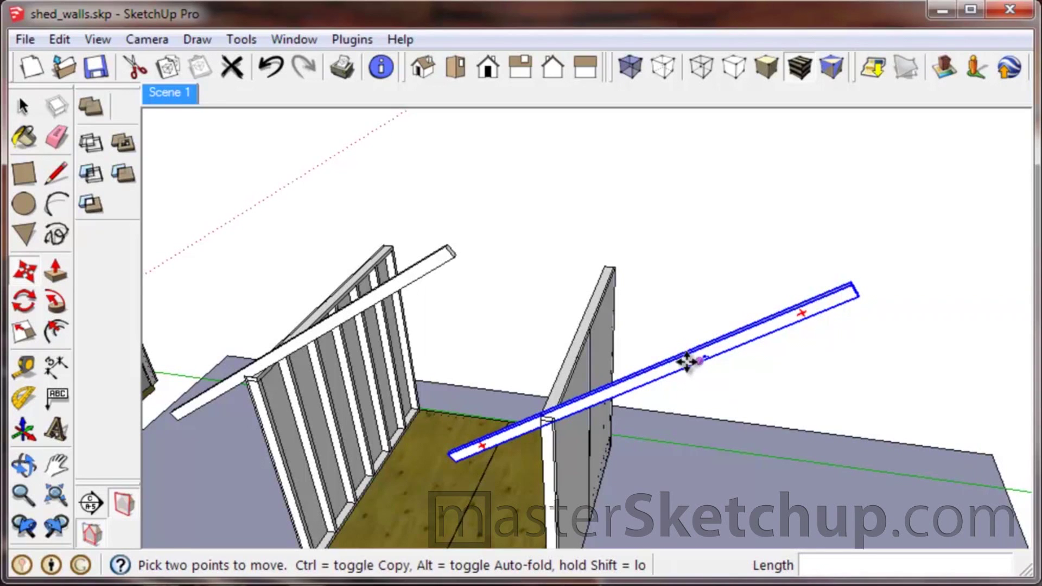
scroll(688, 373, "up", 5)
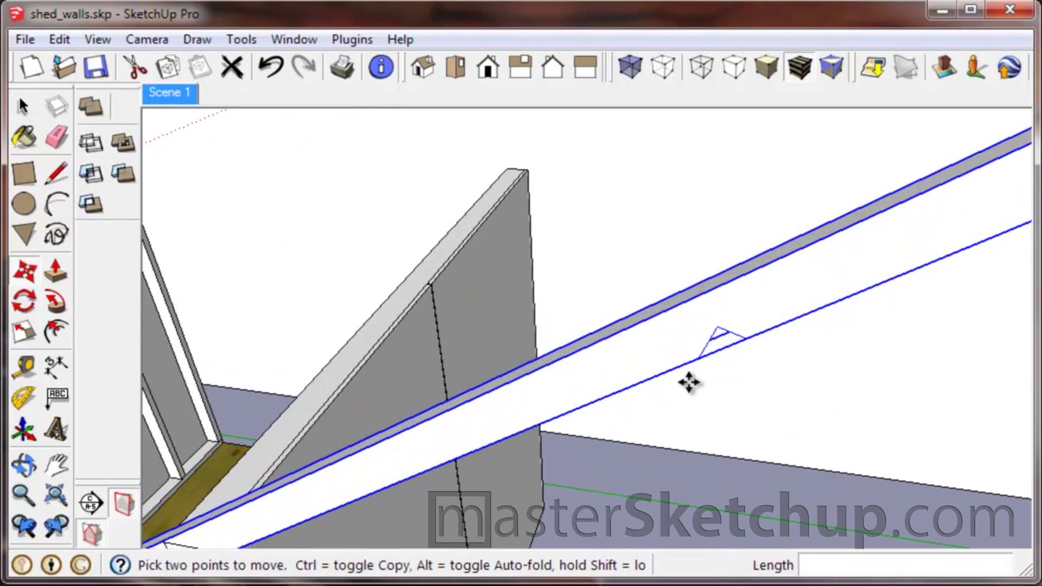
scroll(698, 339, "down", 6)
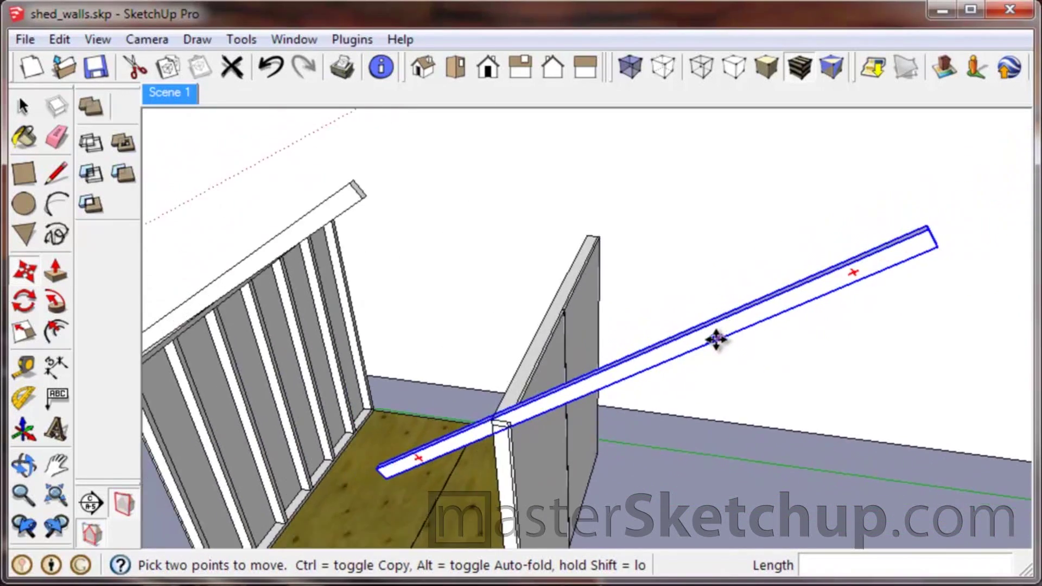
key("ctrl+z")
scroll(730, 334, "down", 3)
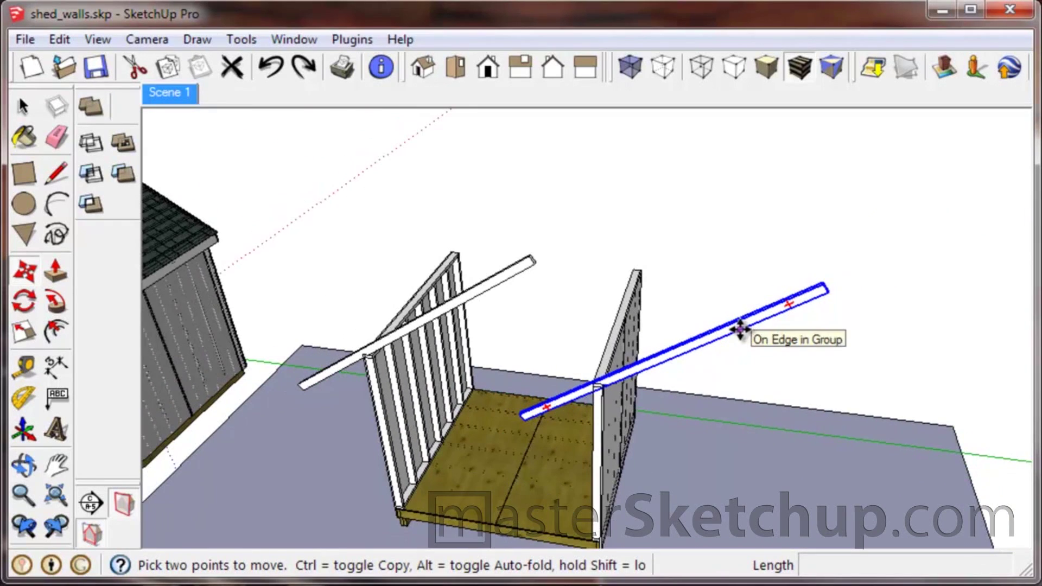
scroll(749, 310, "up", 3)
scroll(753, 303, "up", 2)
middle_click_drag(825, 297, 817, 344)
key("q")
left_click(531, 421)
left_click(797, 350)
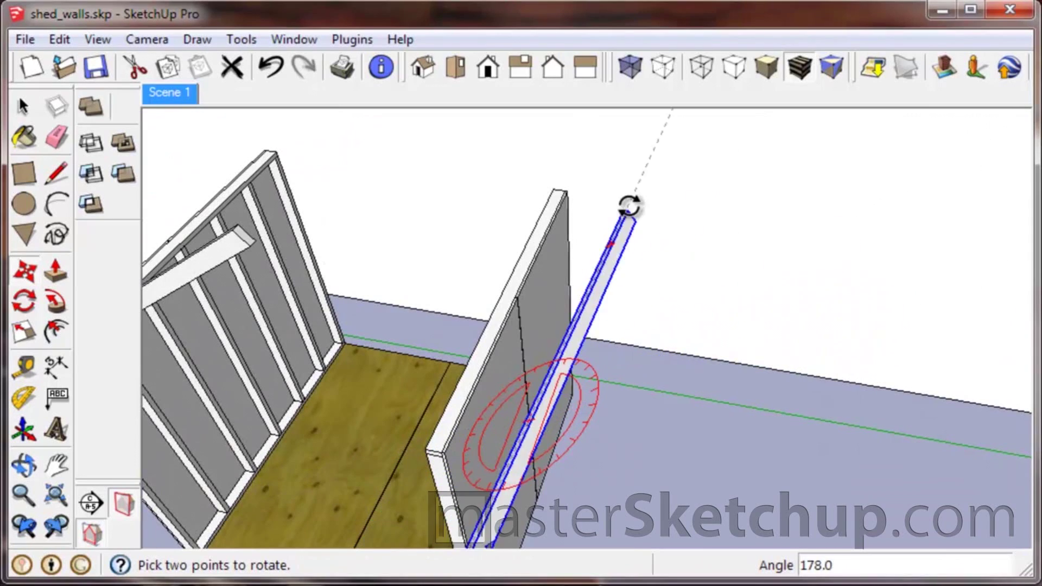
key("m")
scroll(835, 358, "down", 5)
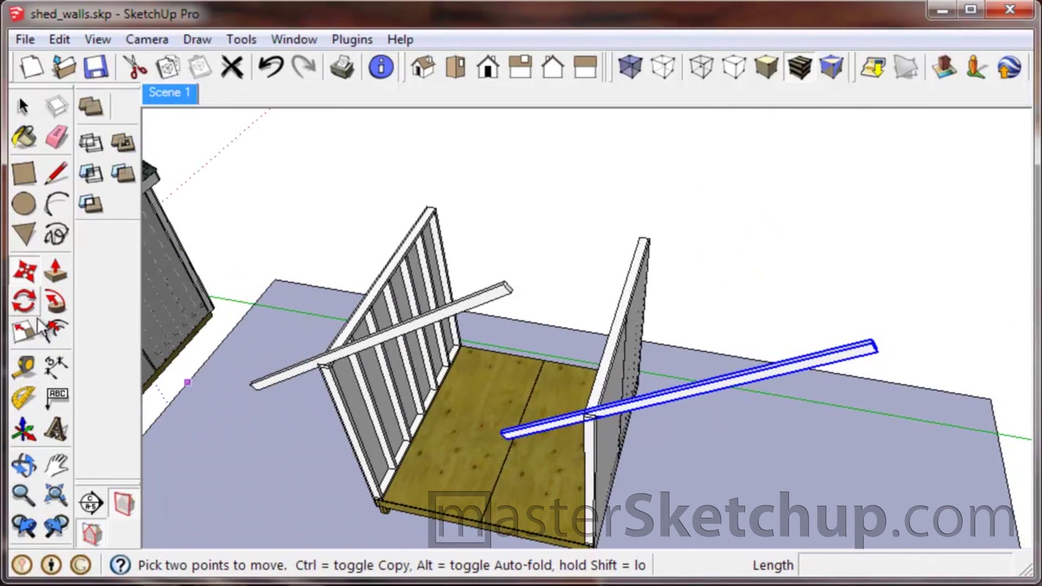
Rotate the copied rafter half a turn horizontally about a point on the wall's top so it slopes toward the other rafter.
left_click(23, 303)
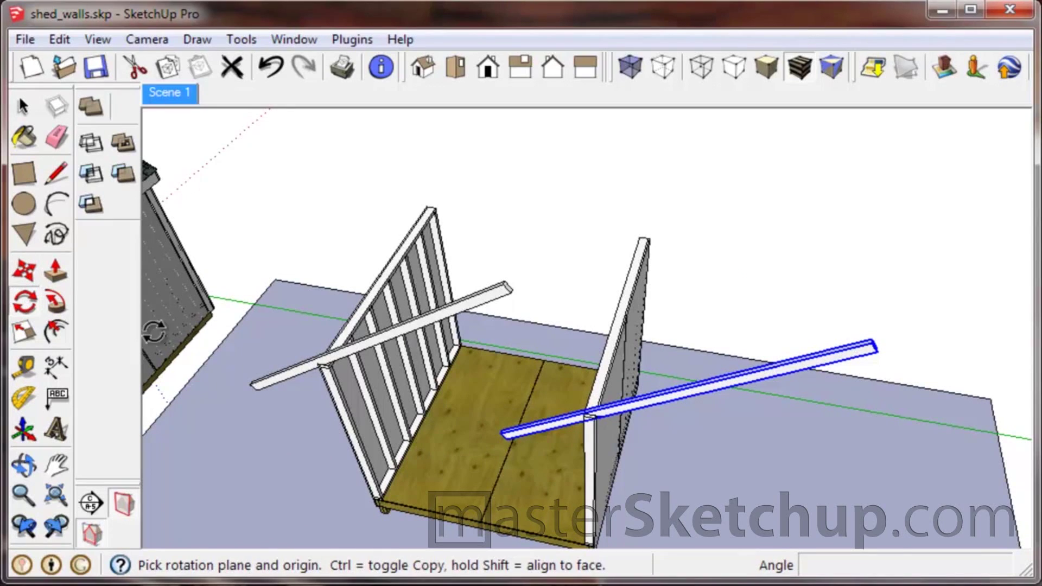
left_click(615, 350)
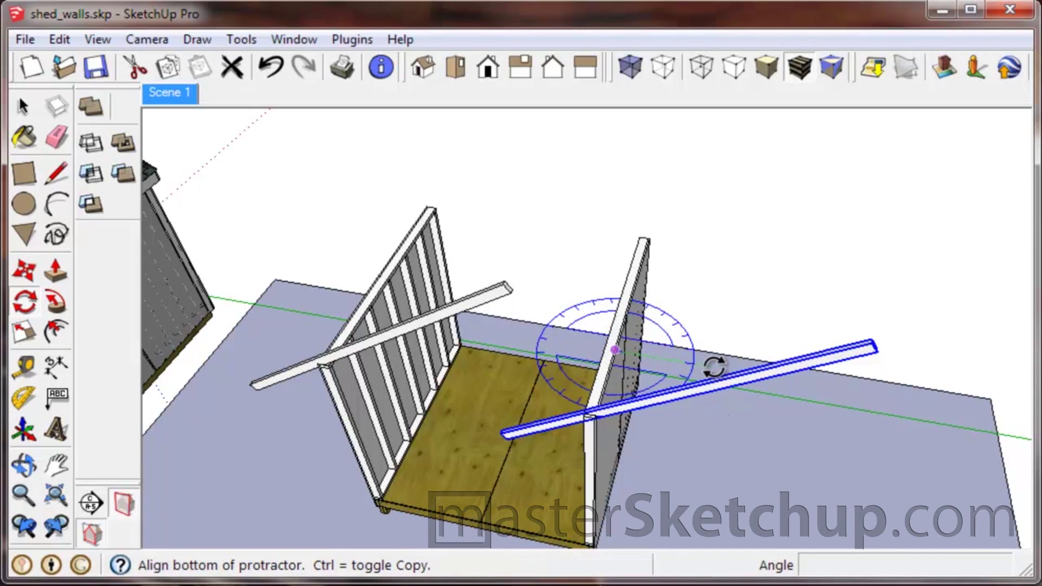
left_click(879, 402)
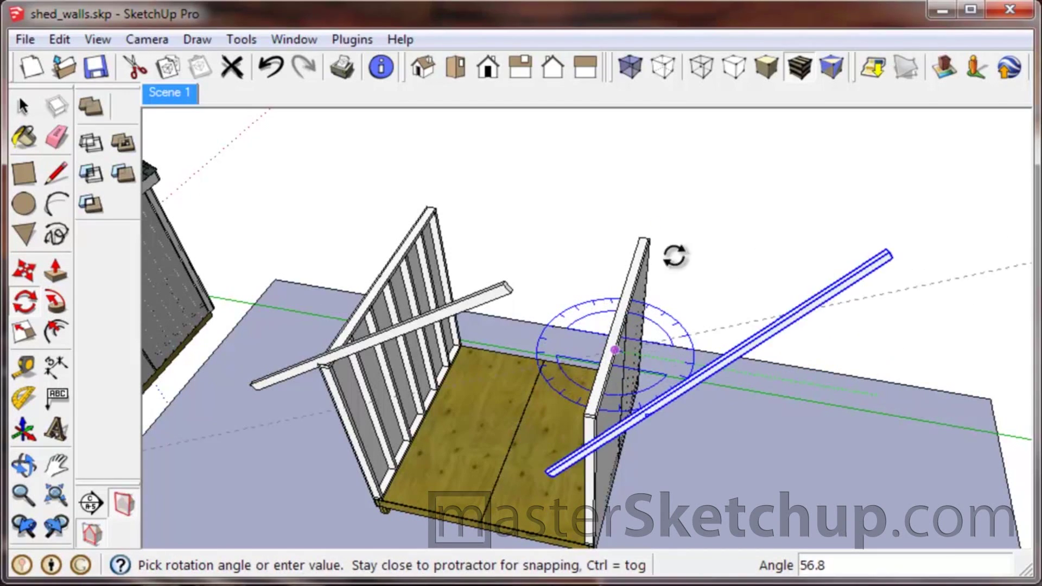
left_click(493, 339)
scroll(643, 304, "up", 4)
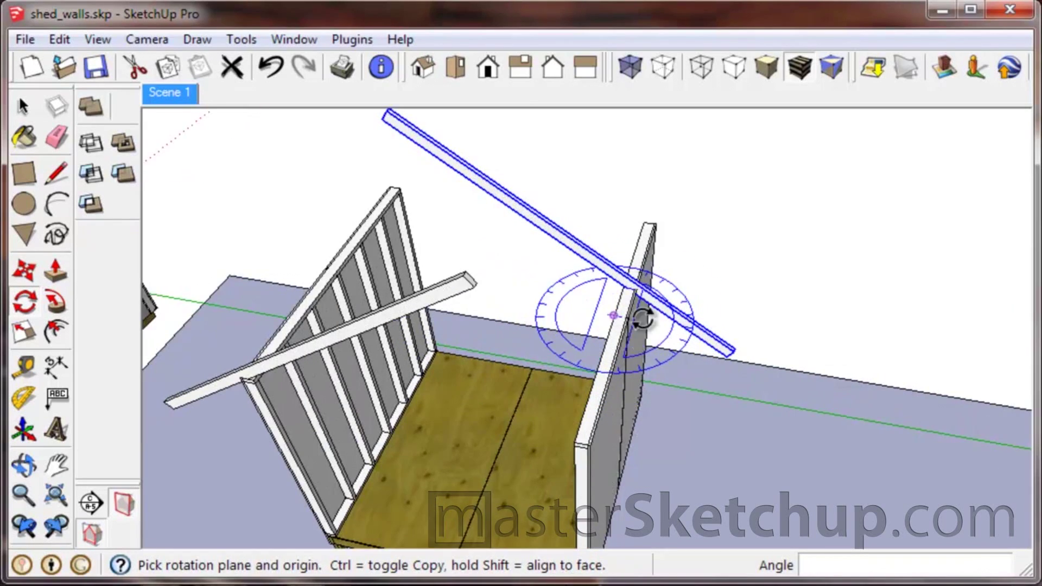
Move the turned rafter about 5' 1" along the wall's top to the wall's open front end.
scroll(642, 297, "up", 5)
key("m")
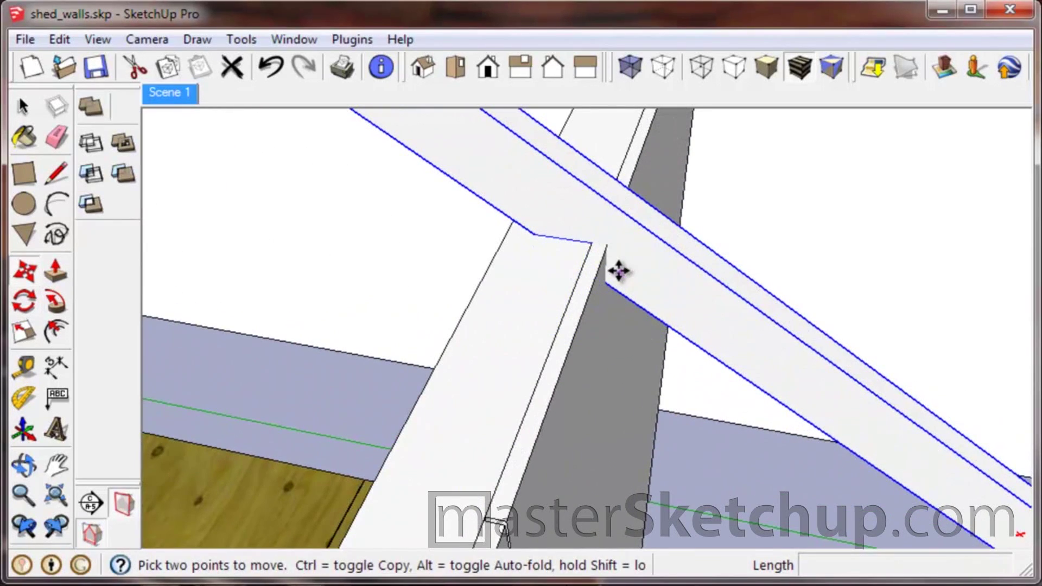
left_click(614, 254)
scroll(614, 254, "down", 7)
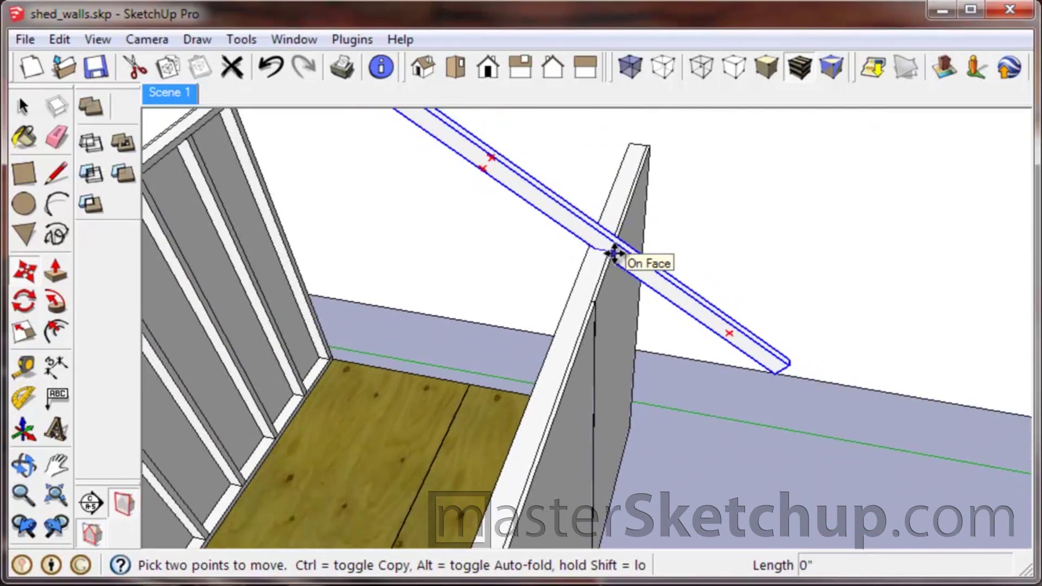
scroll(593, 330, "up", 6)
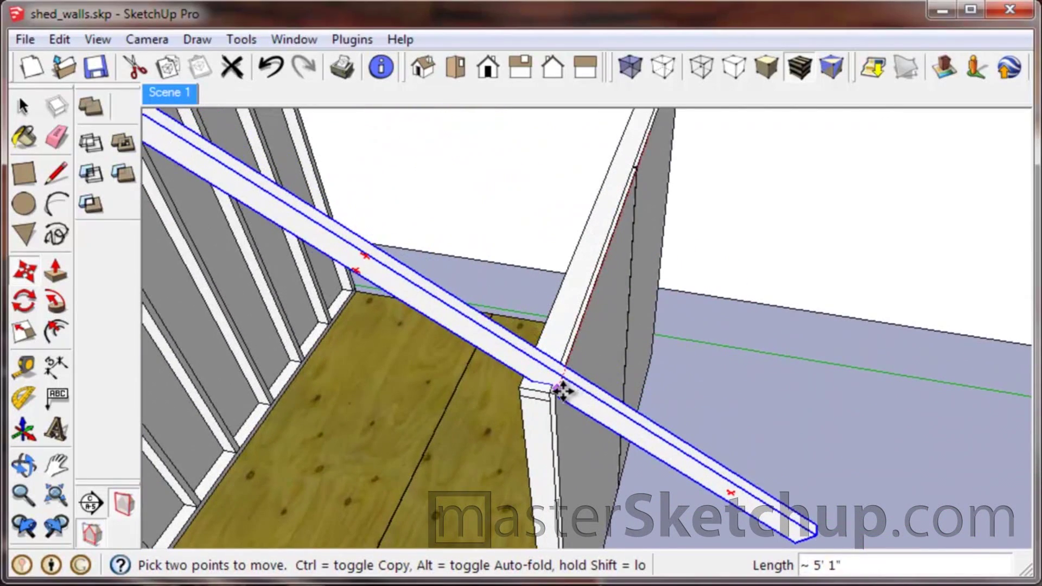
Fine-position the rafter by its notch corner so the notch seats on the wall's outer top corner.
scroll(550, 397, "up", 4)
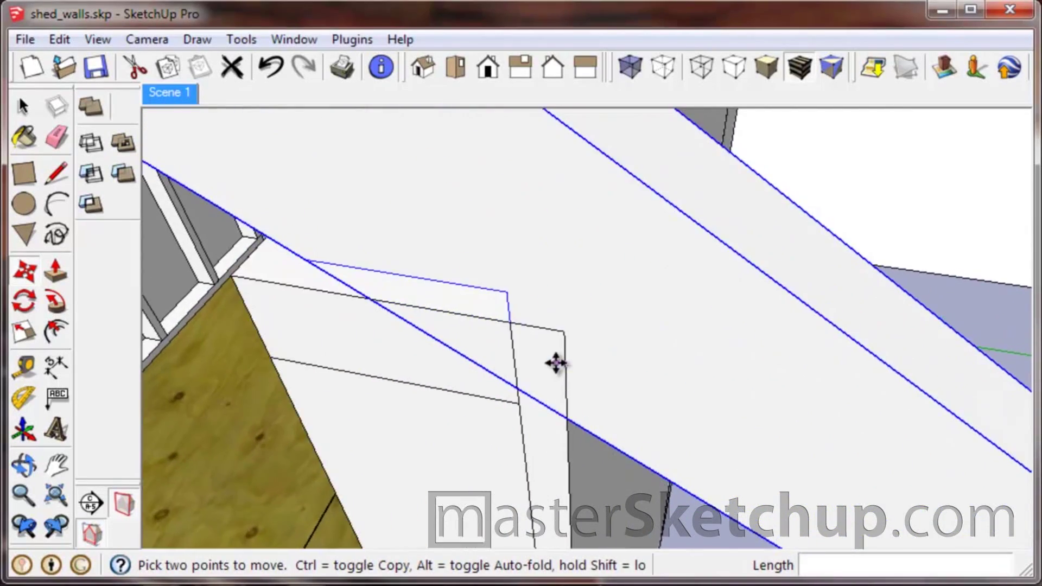
left_click_drag(506, 296, 564, 295)
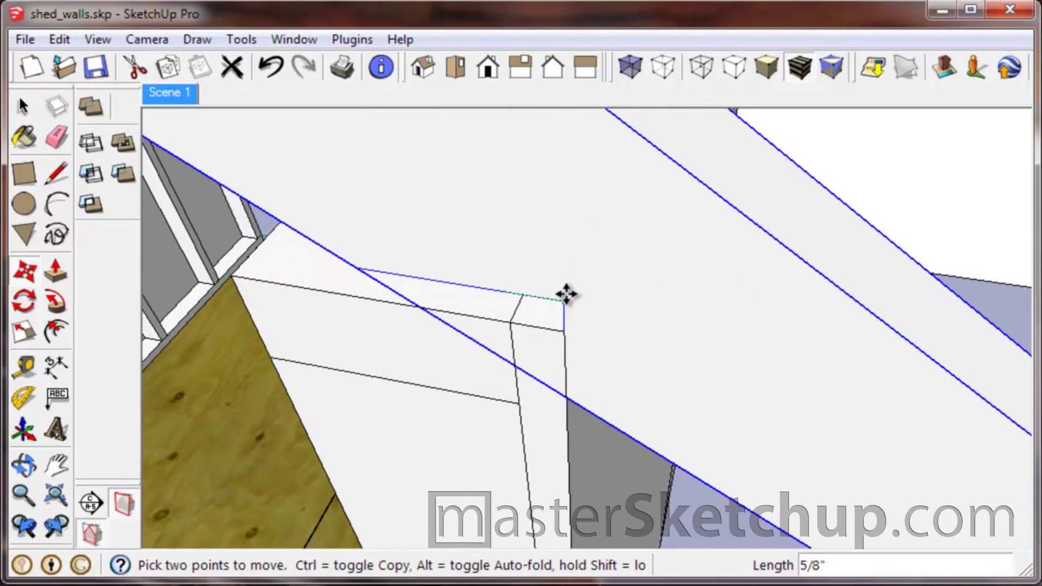
middle_click_drag(565, 295, 595, 112)
left_click_drag(595, 112, 566, 315)
left_click(566, 314)
scroll(567, 353, "down", 6)
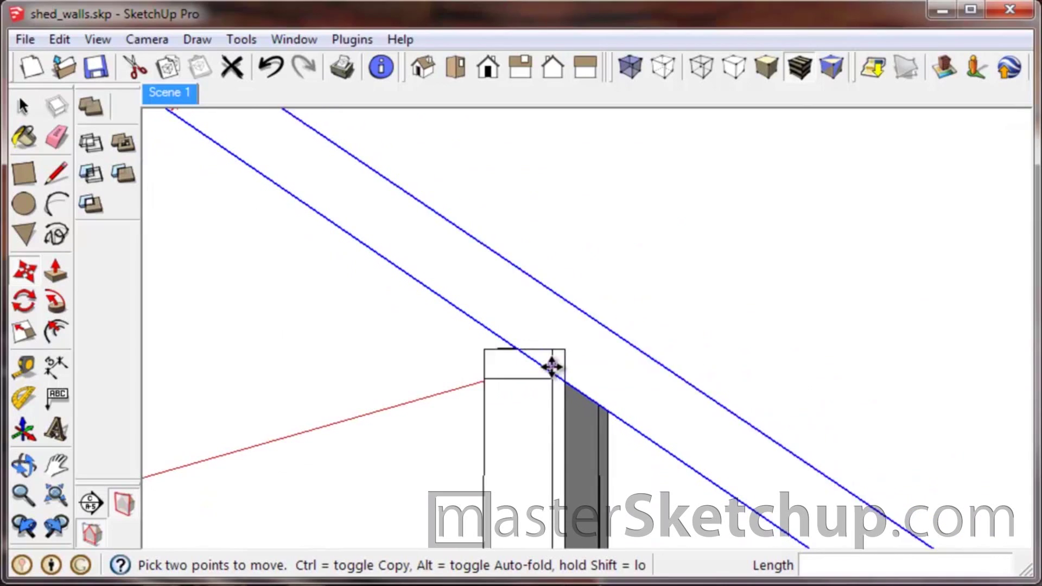
scroll(559, 367, "down", 3)
Examine where the two rafters cross and how the rafters of the finished shed meet at its ridge board.
middle_click_drag(564, 365, 573, 455)
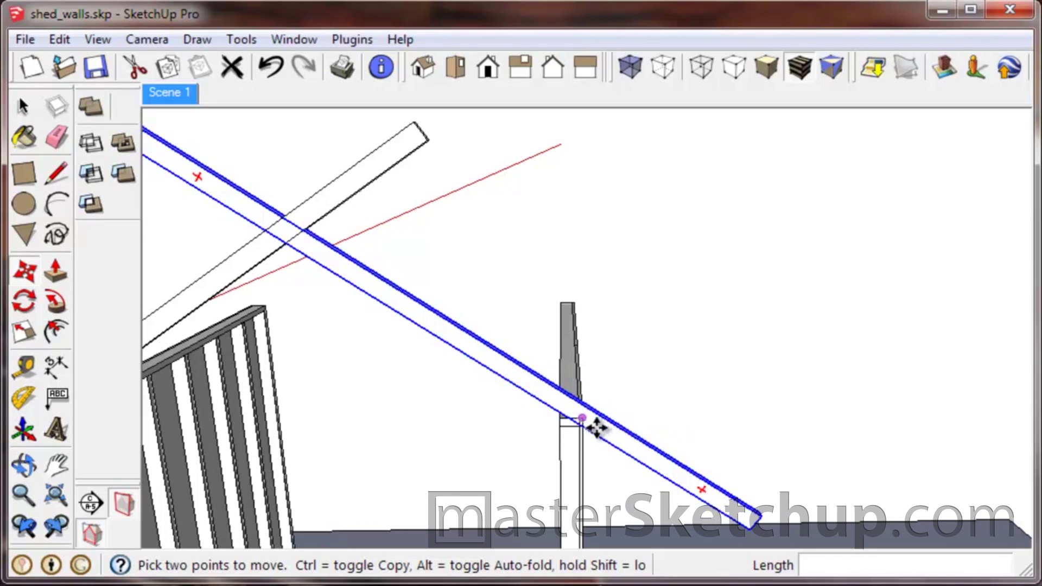
middle_click_drag(593, 434, 561, 460)
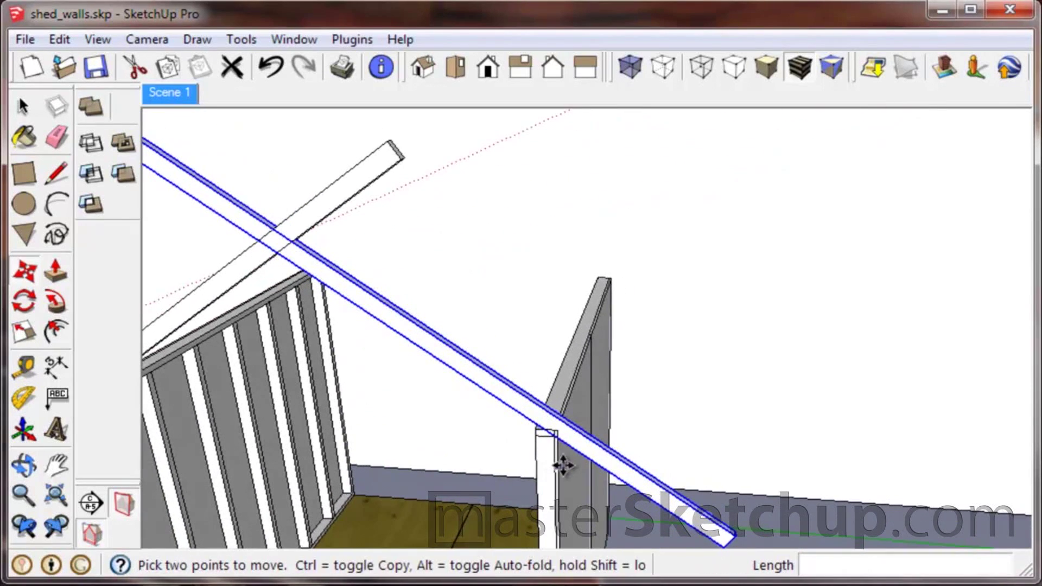
scroll(564, 450, "down", 2)
scroll(368, 296, "down", 2)
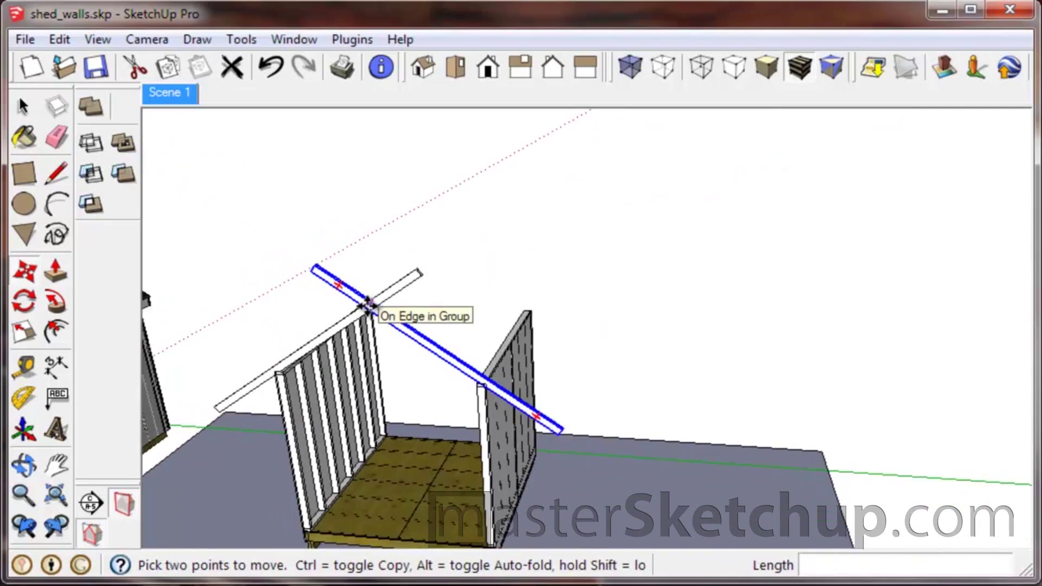
left_click(162, 91)
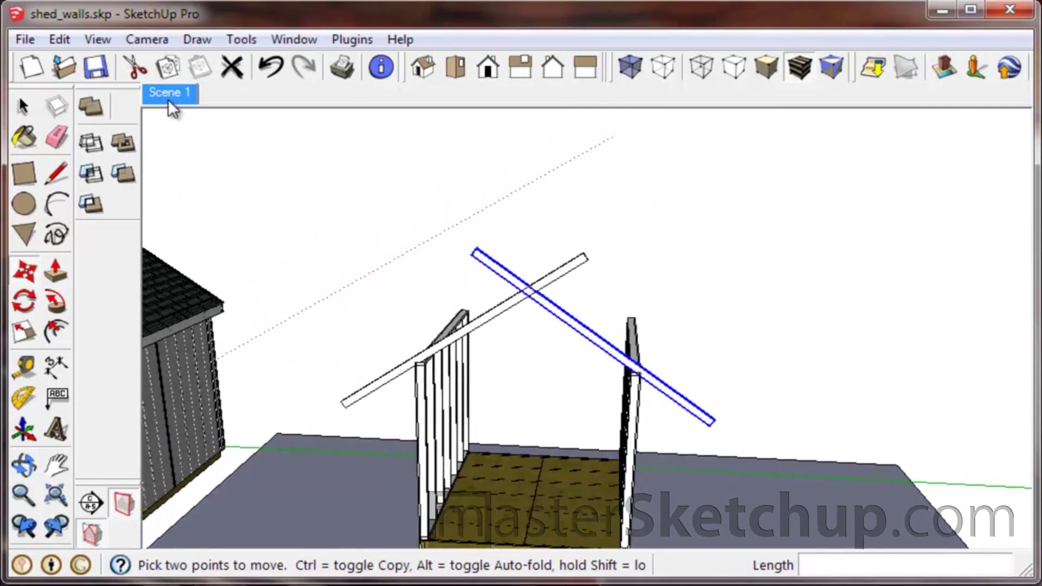
middle_click_drag(311, 222, 253, 223)
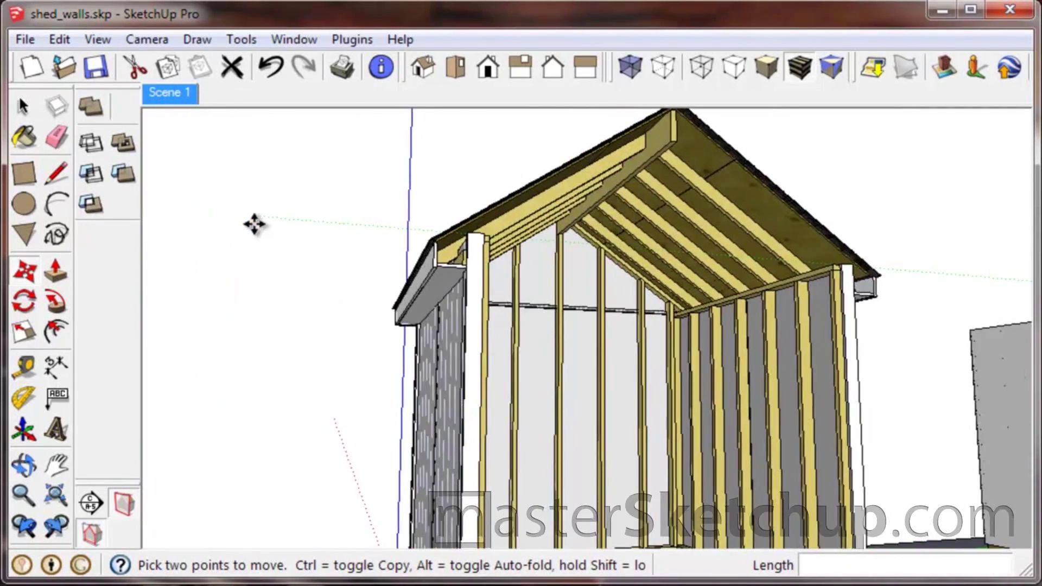
scroll(283, 239, "up", 2)
scroll(819, 126, "up", 3)
middle_click_drag(819, 126, 604, 226)
scroll(533, 372, "down", 3)
scroll(581, 260, "up", 4)
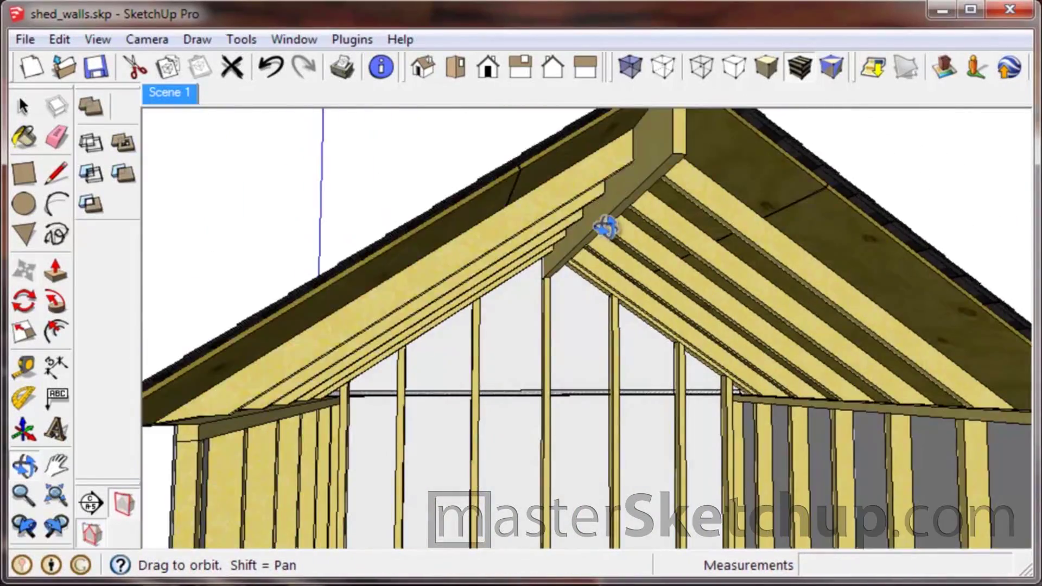
scroll(194, 408, "down", 2)
scroll(194, 408, "down", 6)
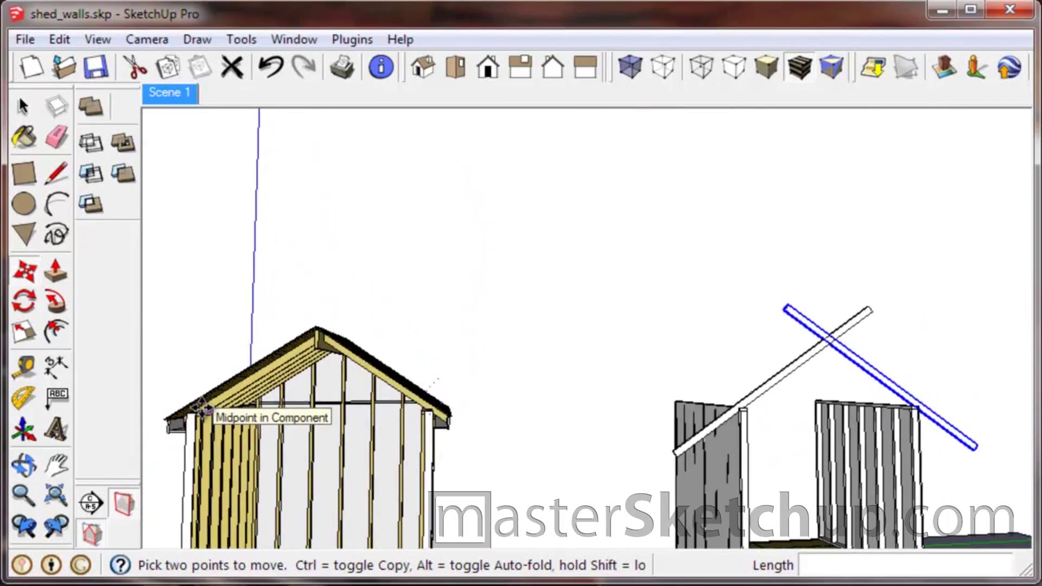
middle_click_drag(646, 472, 623, 568)
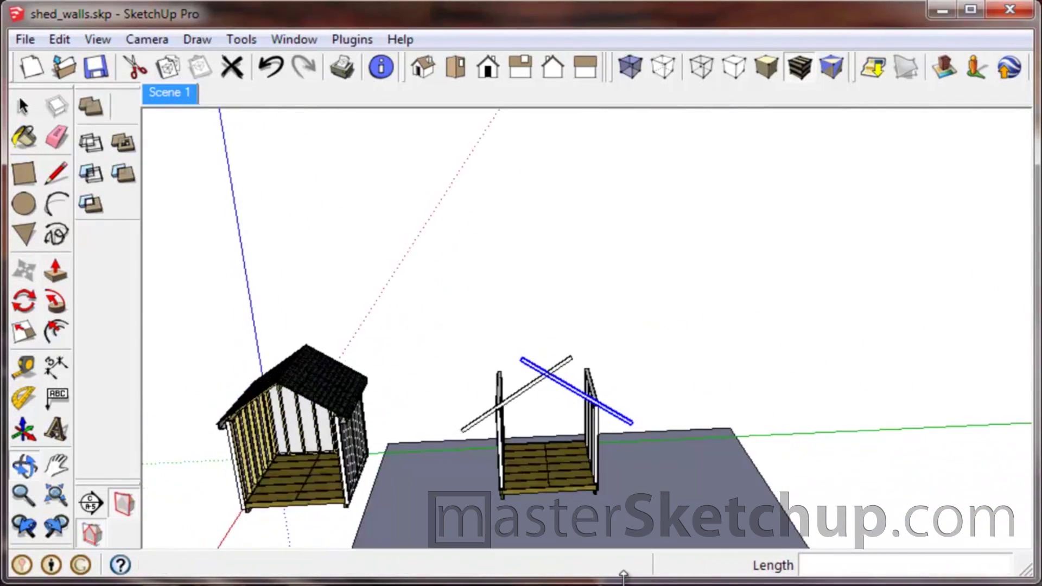
scroll(591, 504, "up", 5)
scroll(441, 415, "down", 2)
scroll(543, 493, "up", 2)
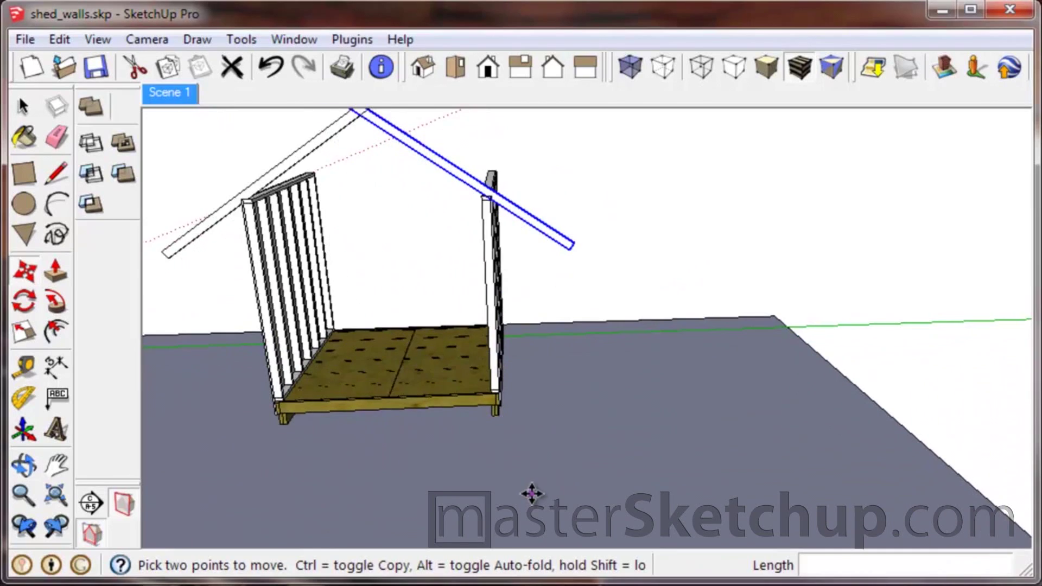
Draw a long rectangle 1.5" wide on the ground beside the shed, running parallel to the walls.
middle_click_drag(425, 479, 551, 493)
key("r")
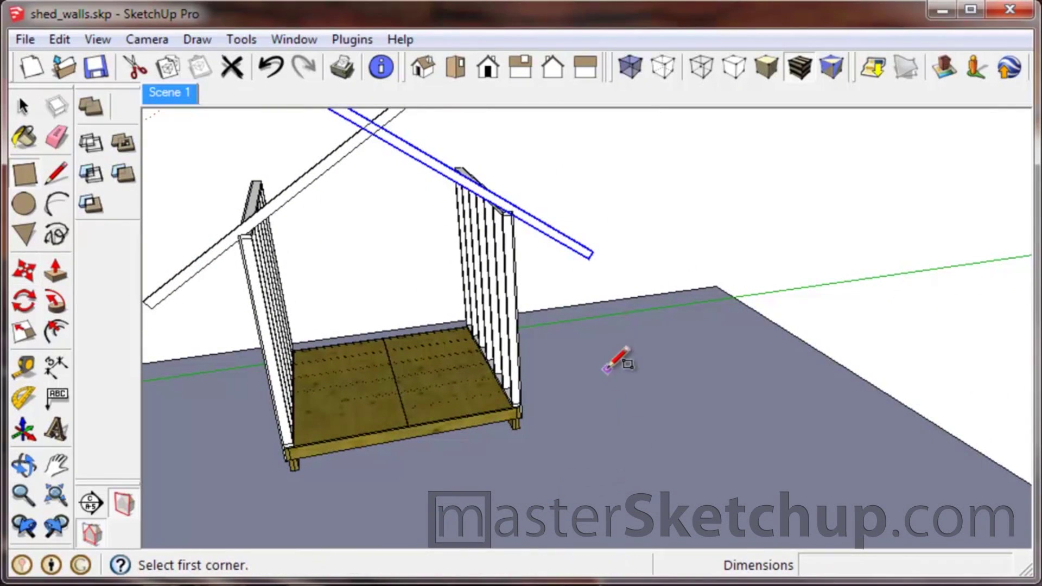
left_click(603, 373)
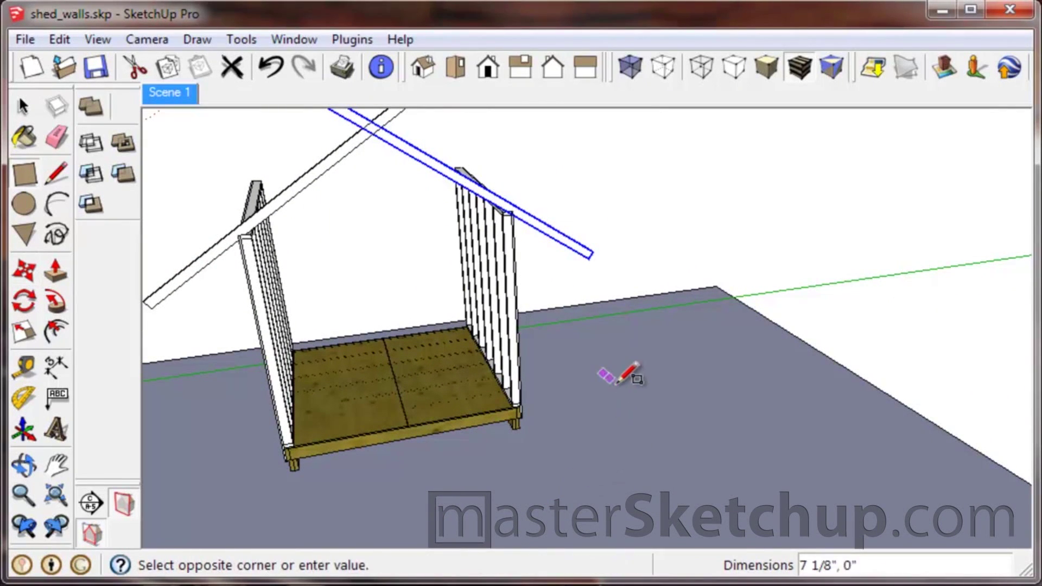
left_click(702, 514)
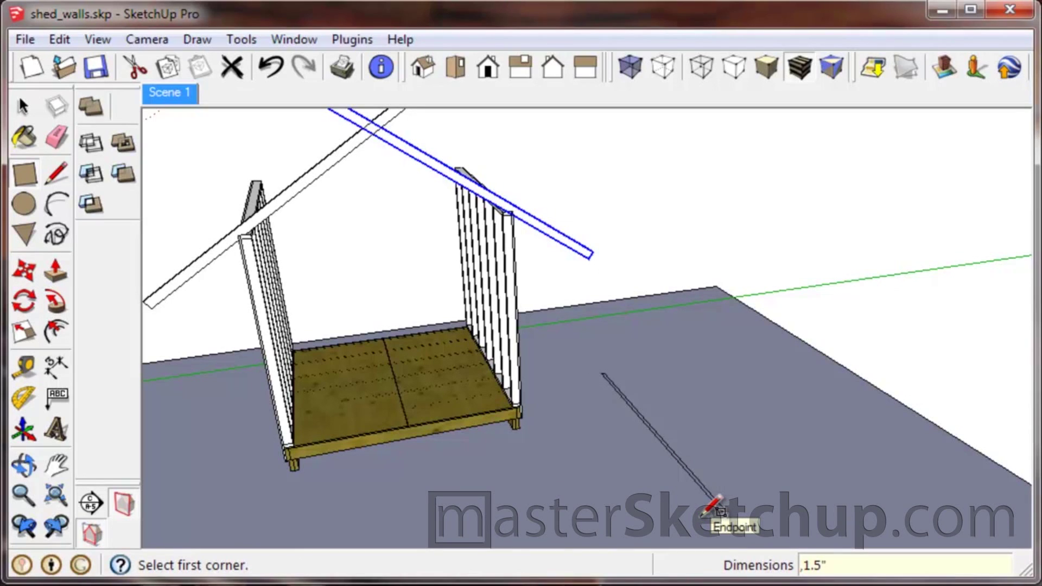
Extrude the narrow rectangle 7.25" upward into a board and make the whole board a group.
scroll(705, 505, "up", 4)
key("p")
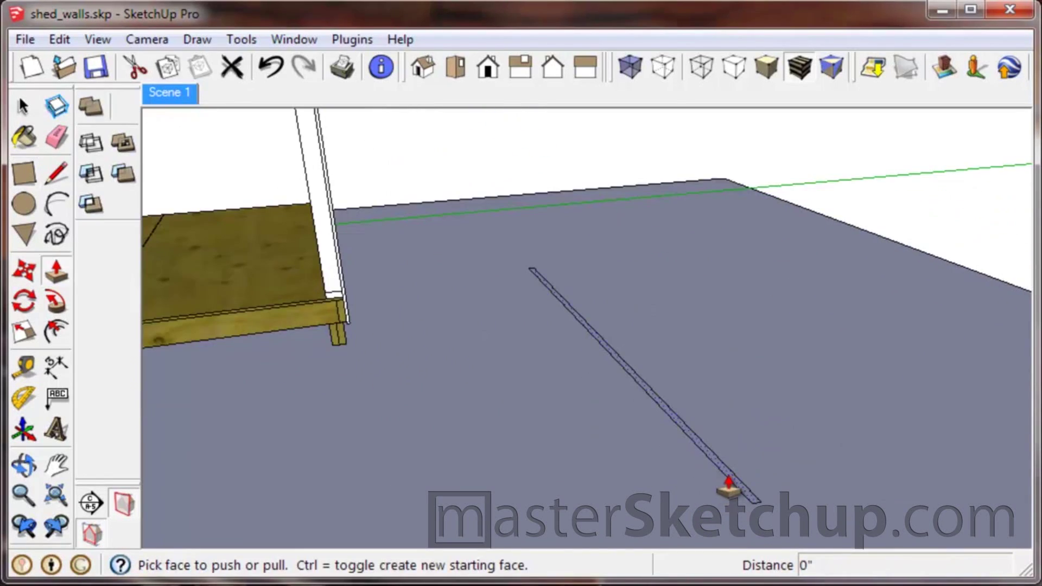
left_click(727, 489)
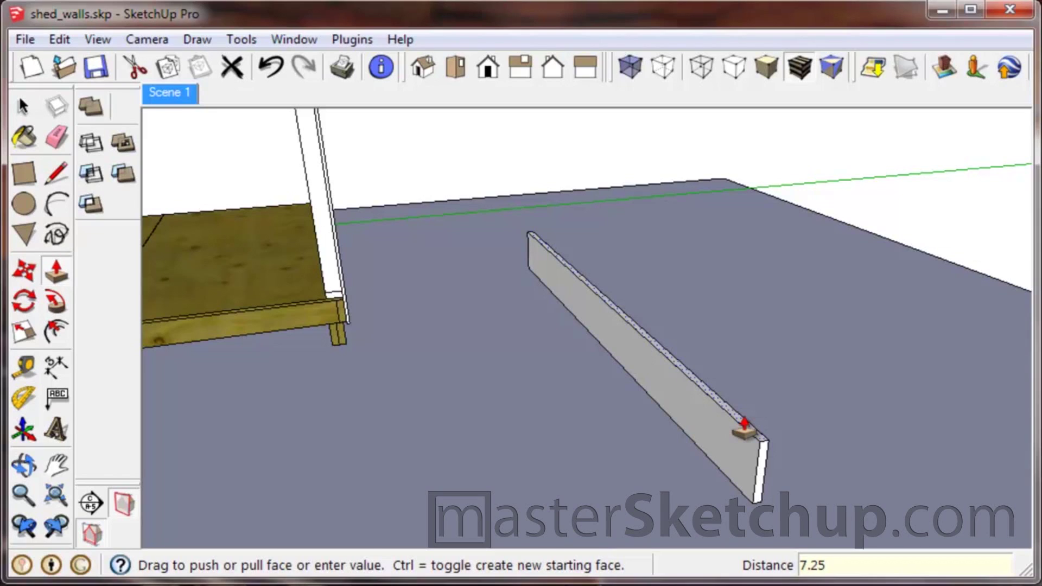
key("Return")
key("space")
triple_click(736, 452)
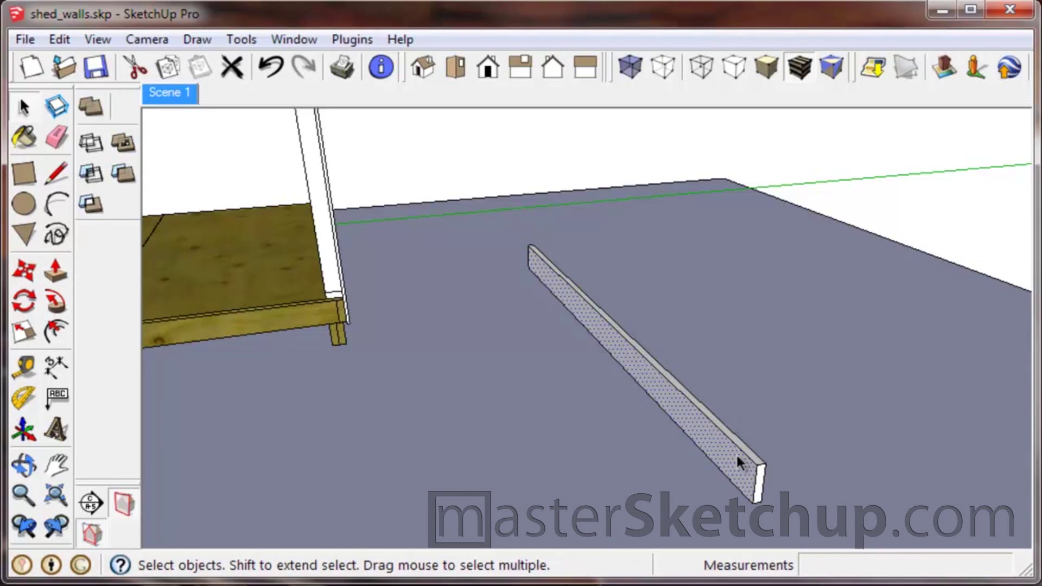
right_click(736, 453)
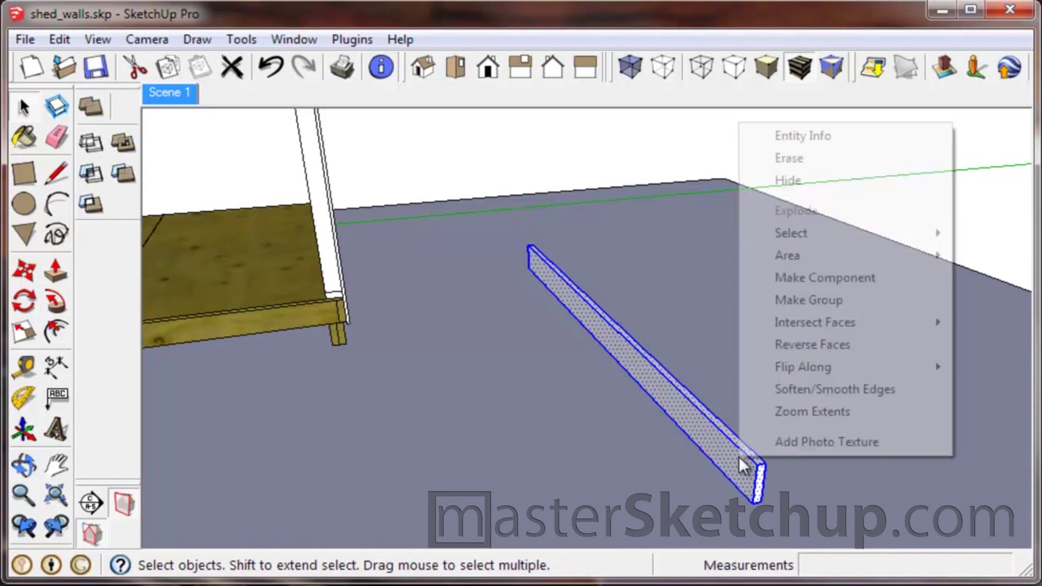
left_click(820, 297)
Move the board by the midpoint of its top front edge to the point where the rafters' top edges cross.
scroll(737, 456, "up", 5)
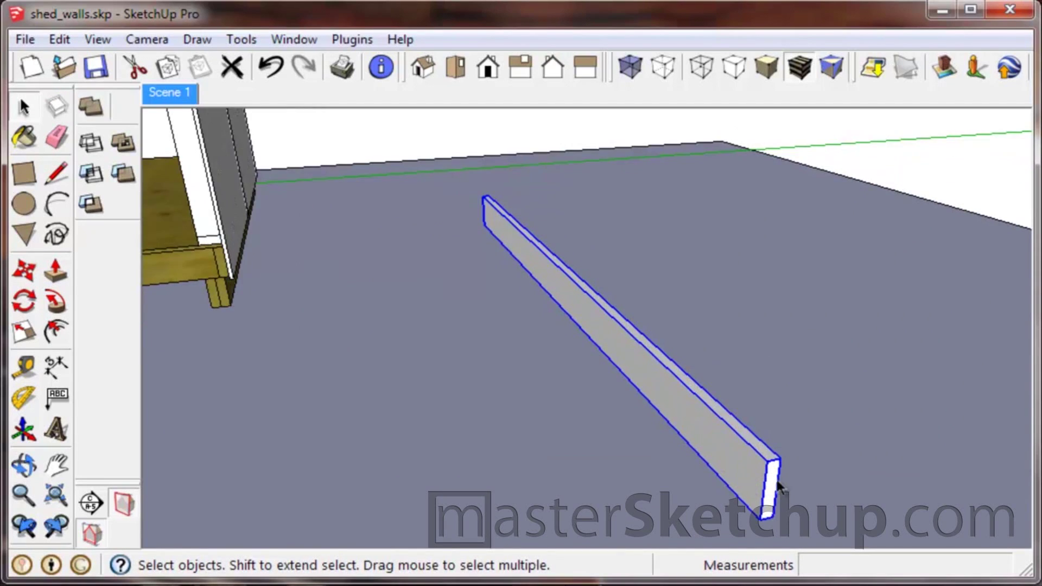
key("m")
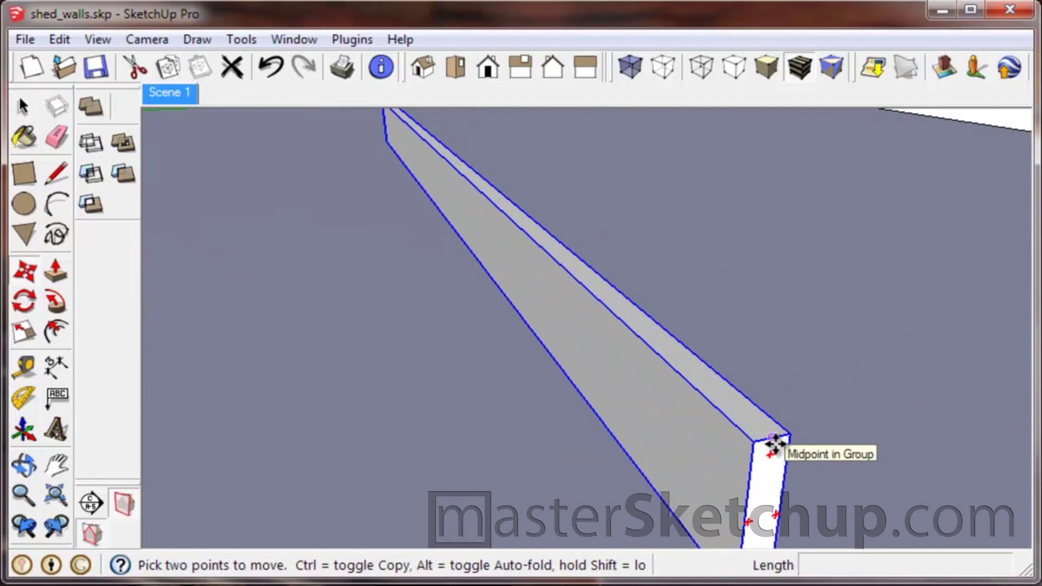
scroll(774, 438, "up", 3)
middle_click_drag(778, 428, 666, 354)
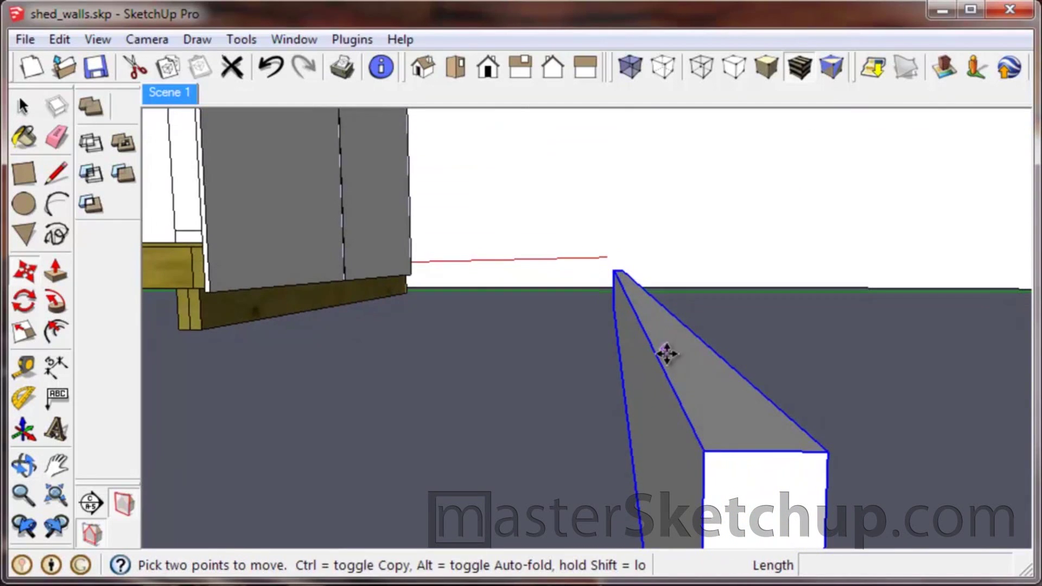
left_click(767, 452)
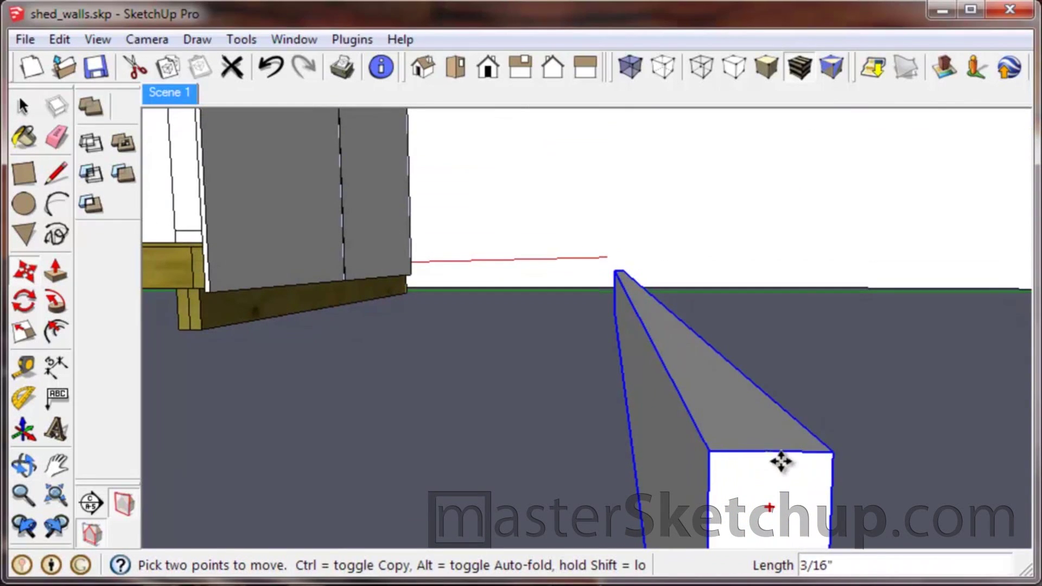
middle_click_drag(781, 457, 871, 522)
scroll(871, 522, "down", 6)
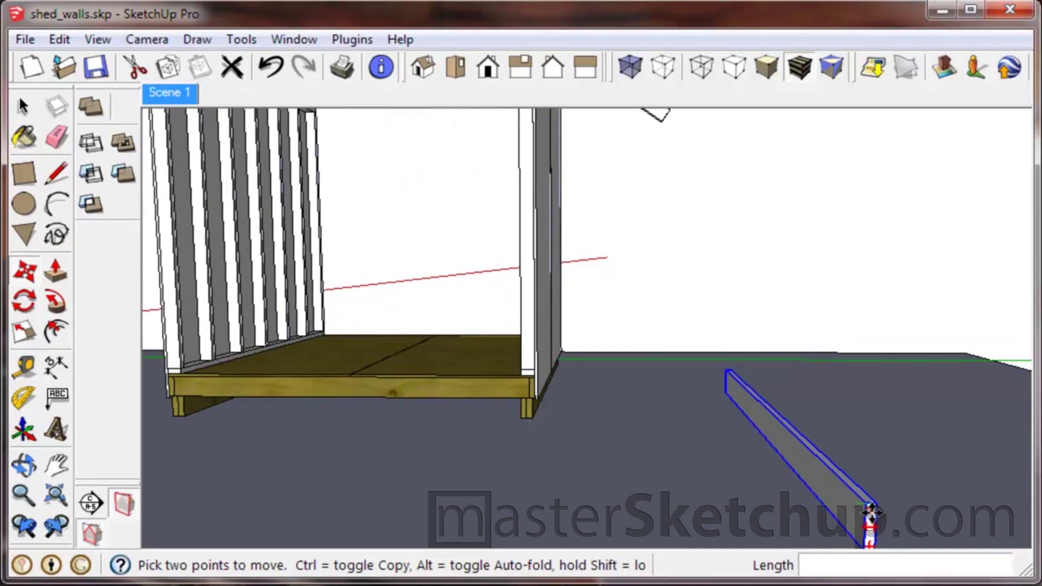
scroll(597, 187, "up", 6)
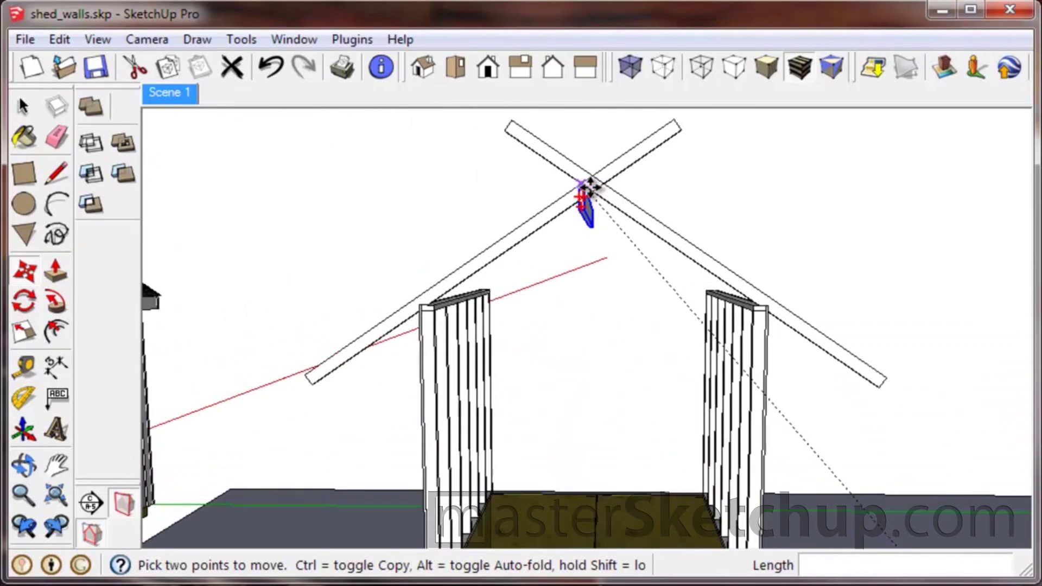
scroll(606, 190, "up", 5)
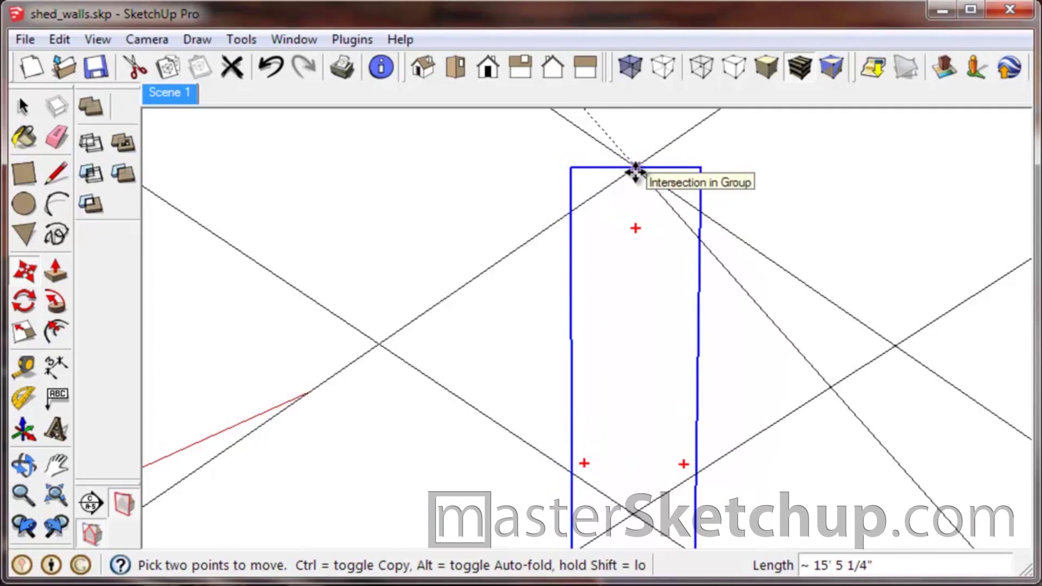
Lower the ridge board vertically about 1/2" so its top corners meet the rafters' top edges.
middle_click_drag(554, 203, 621, 344)
scroll(620, 344, "down", 8)
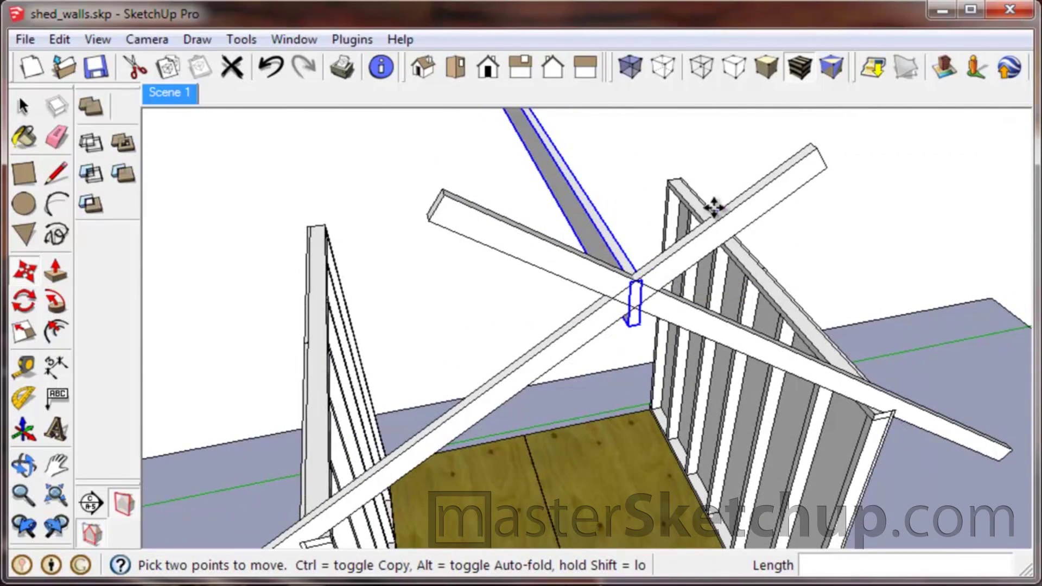
scroll(662, 263, "up", 10)
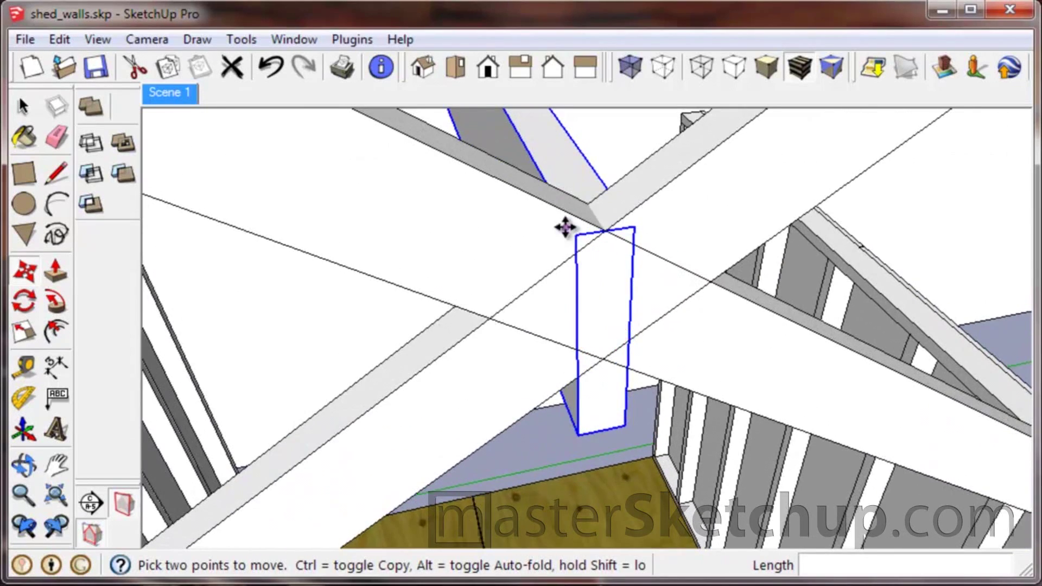
middle_click_drag(602, 250, 577, 193)
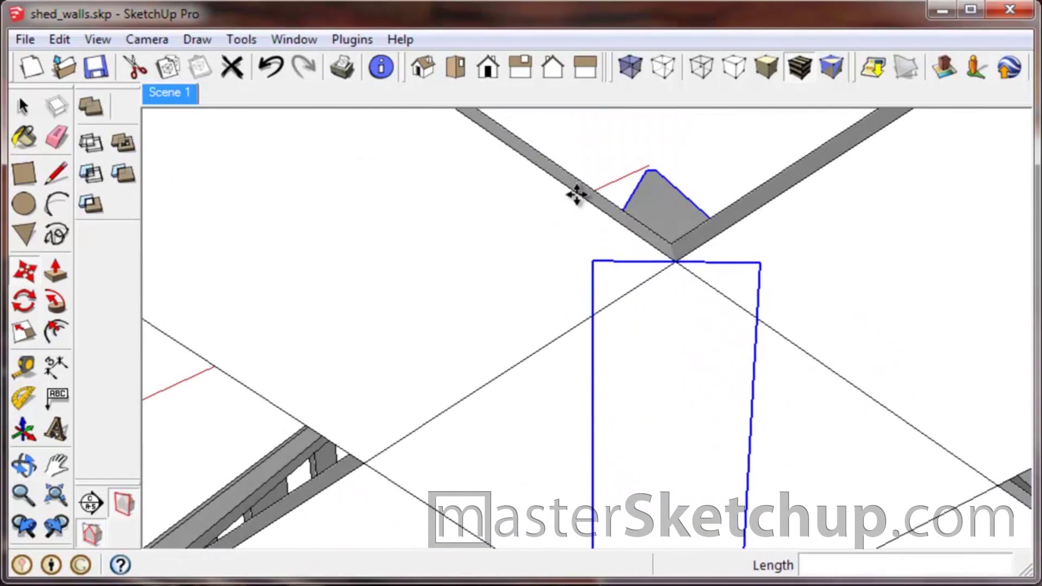
left_click(596, 265)
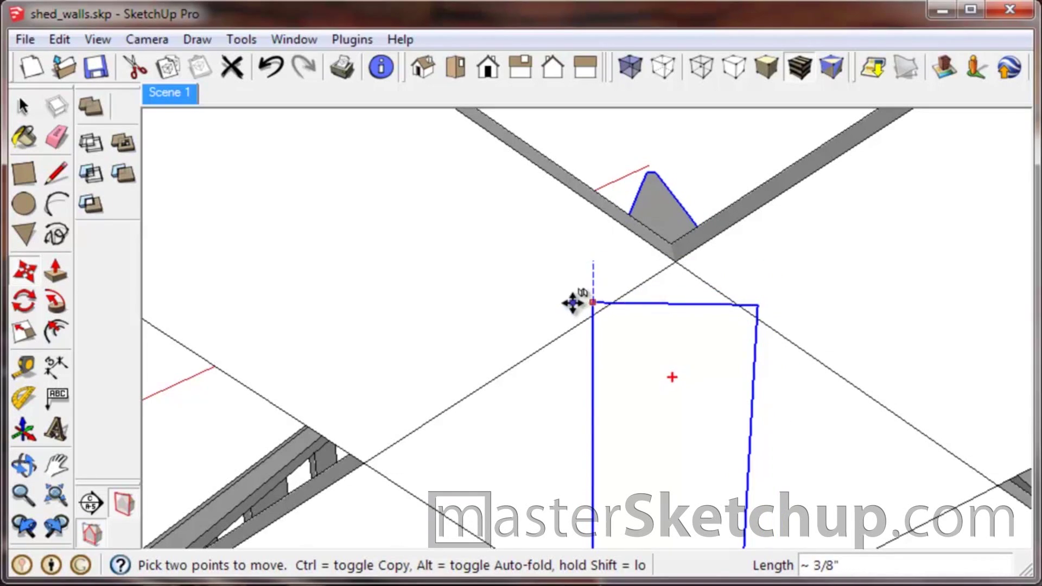
middle_click_drag(586, 309, 609, 314)
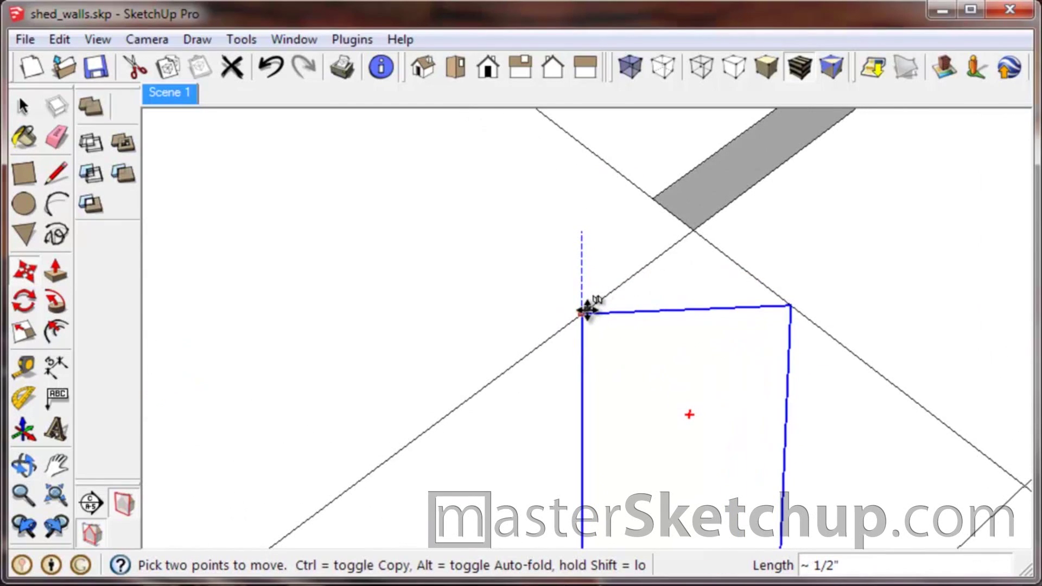
Inside the first rafter's group, draw a vertical cut line from the ridge board's top corner to the rafter's bottom edge.
middle_click_drag(565, 305, 725, 249)
scroll(607, 342, "up", 3)
scroll(565, 360, "up", 2)
key("space")
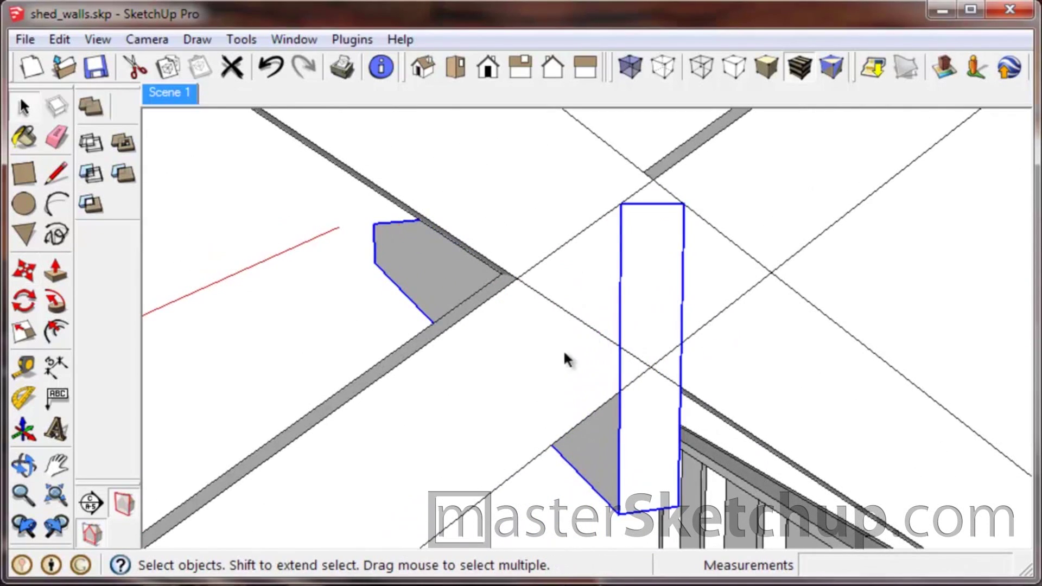
double_click(545, 356)
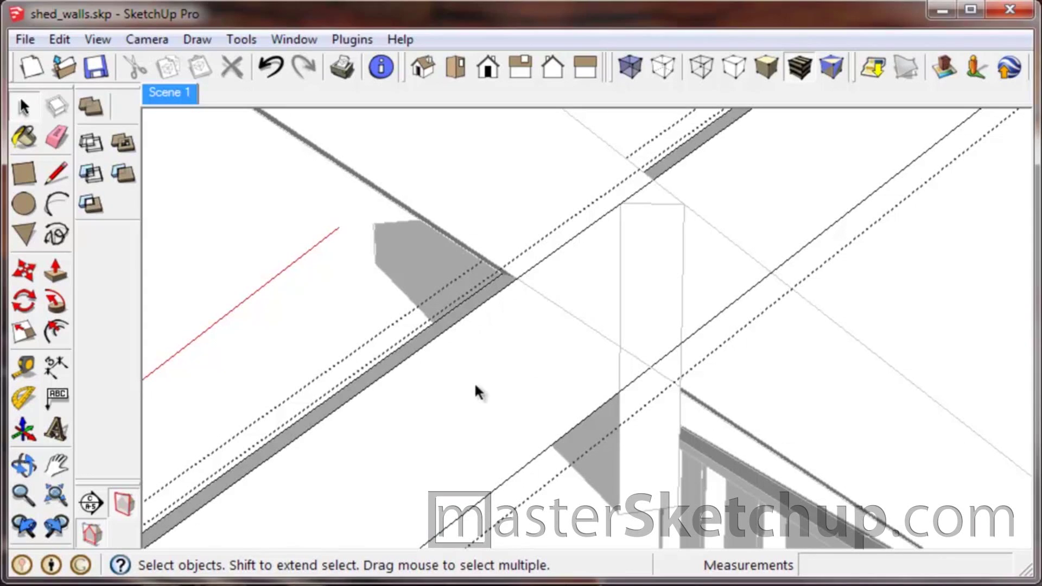
key("l")
left_click(619, 202)
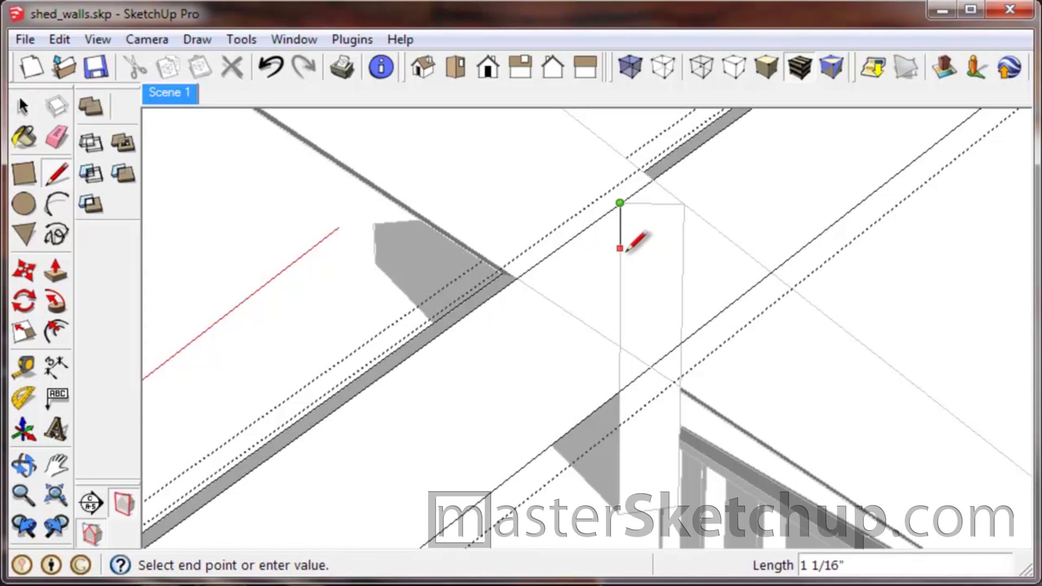
left_click(619, 390)
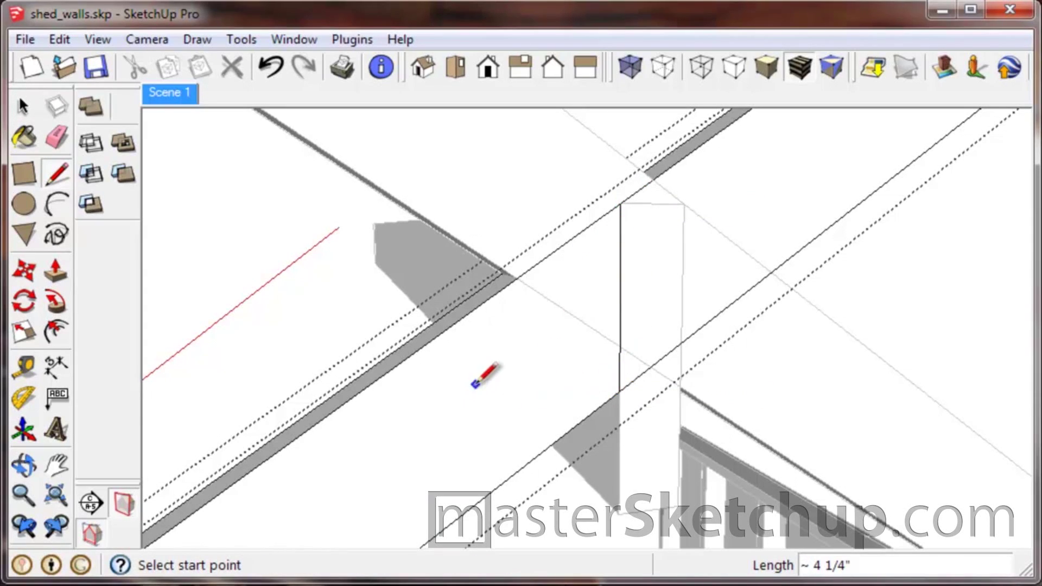
Push the rafter's excess end beyond the cut line through its full 1 1/2" thickness to remove it.
mouse_move(509, 363)
middle_mouse_down()
mouse_move(591, 326)
mouse_move(421, 347)
mouse_move(537, 364)
mouse_move(494, 316)
middle_mouse_up()
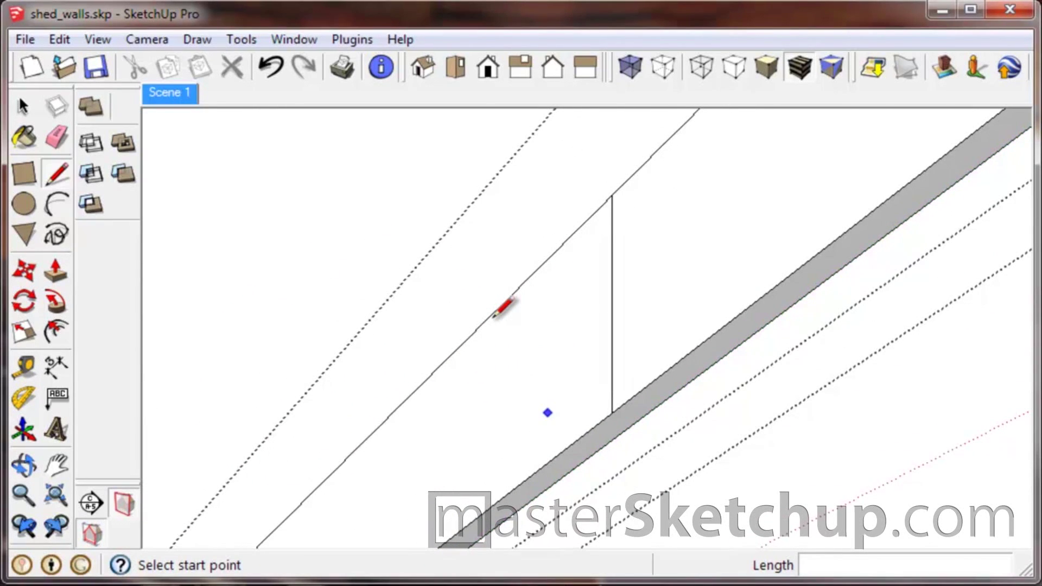
key("p")
left_click(656, 312)
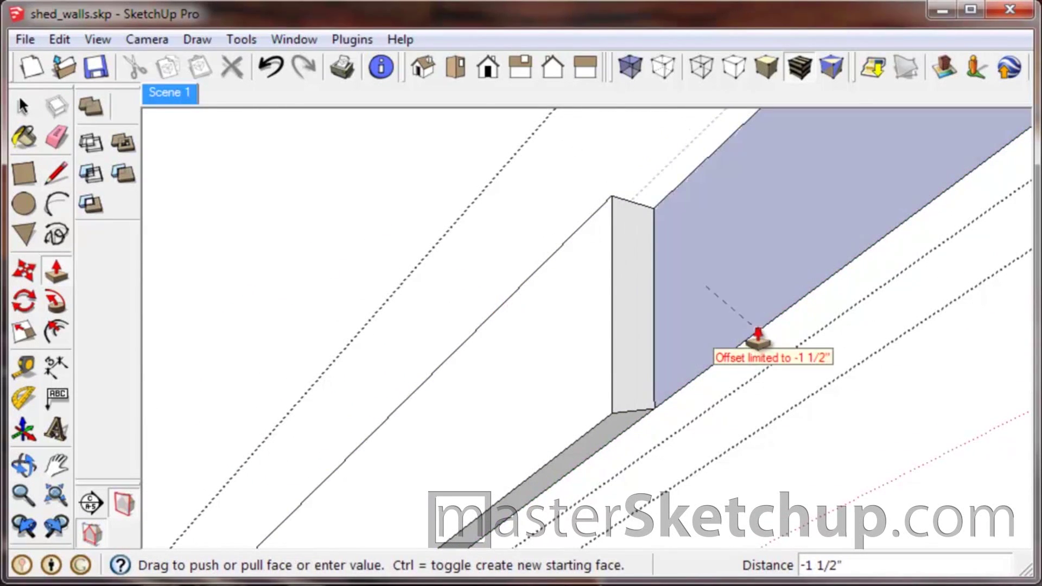
left_click(767, 328)
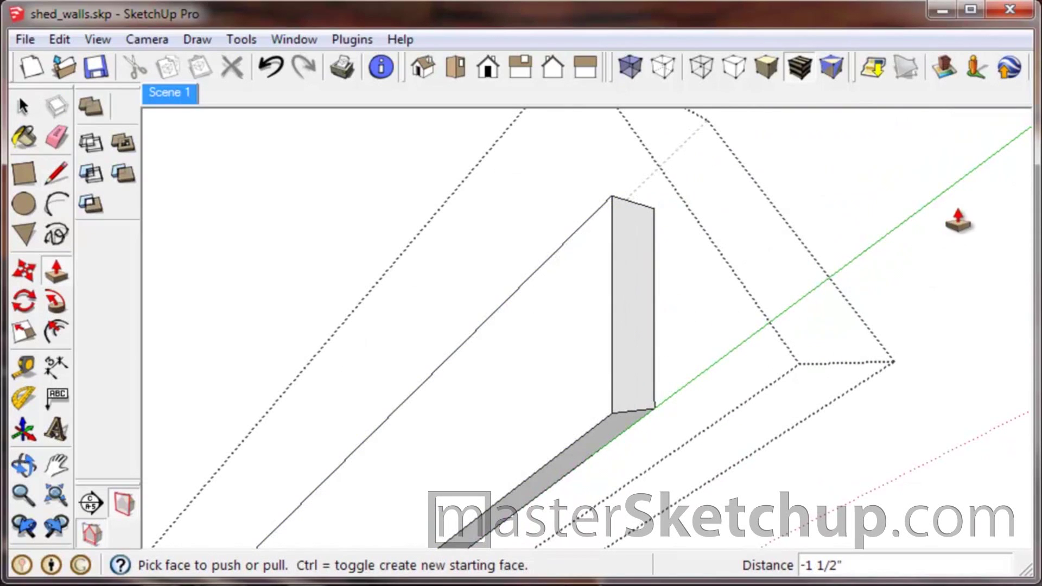
key("space")
Delete the opposite, untrimmed rafter that still extends past the ridge board.
middle_click_drag(888, 183, 630, 257)
scroll(632, 255, "down", 5)
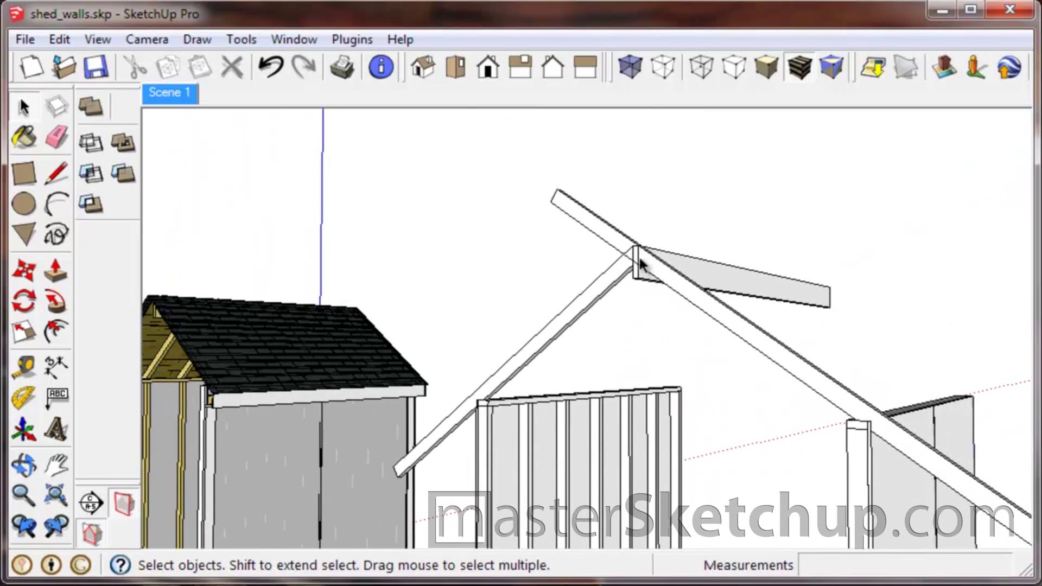
middle_click_drag(506, 396, 663, 419)
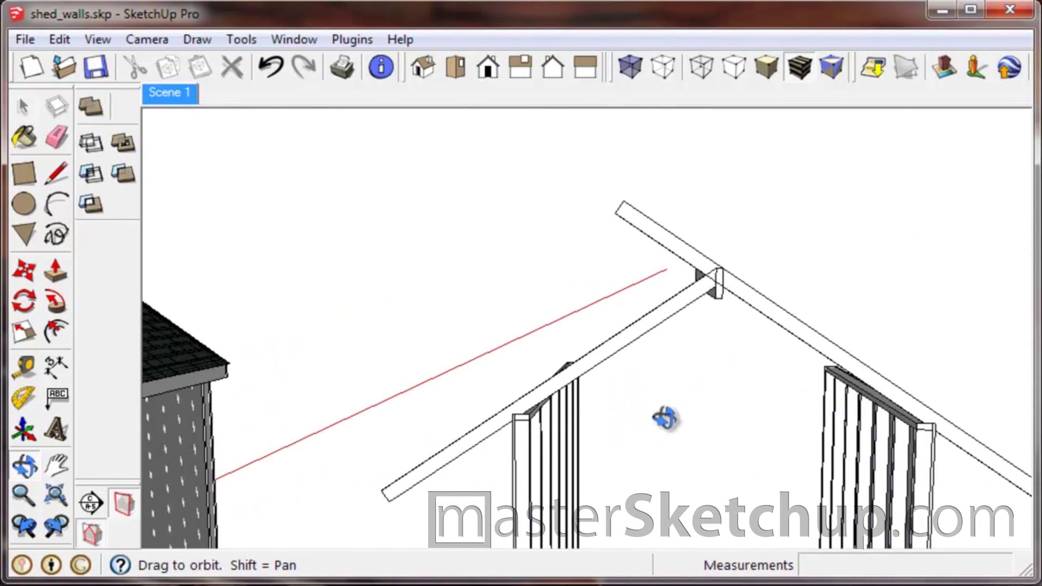
left_click(769, 308)
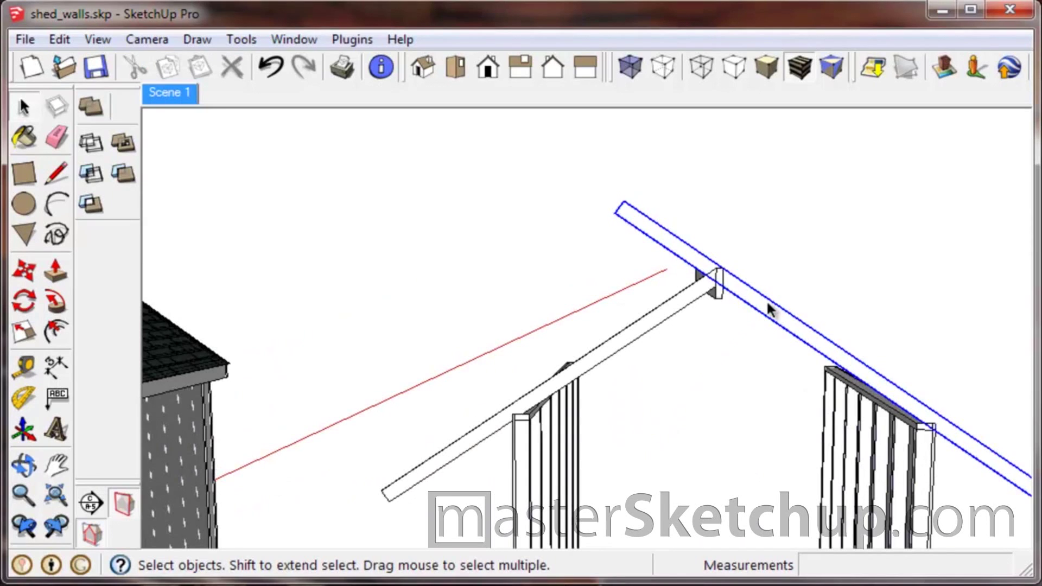
key("Delete")
Convert the remaining trimmed rafter group into a component.
mouse_move(770, 305)
middle_mouse_down()
mouse_move(770, 334)
mouse_move(895, 399)
middle_mouse_up()
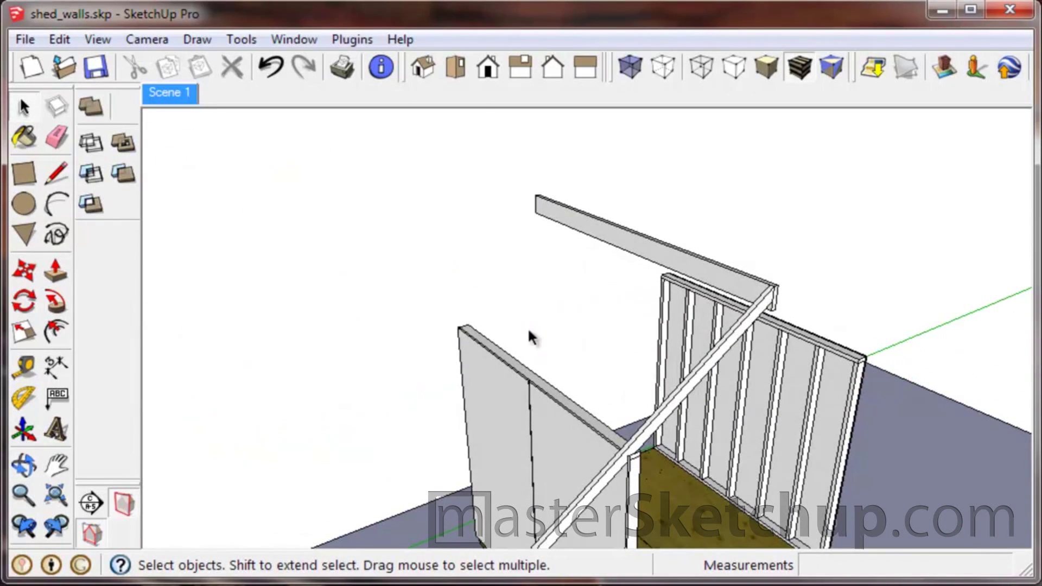
middle_click_drag(803, 243, 707, 268)
middle_click_drag(532, 366, 726, 319)
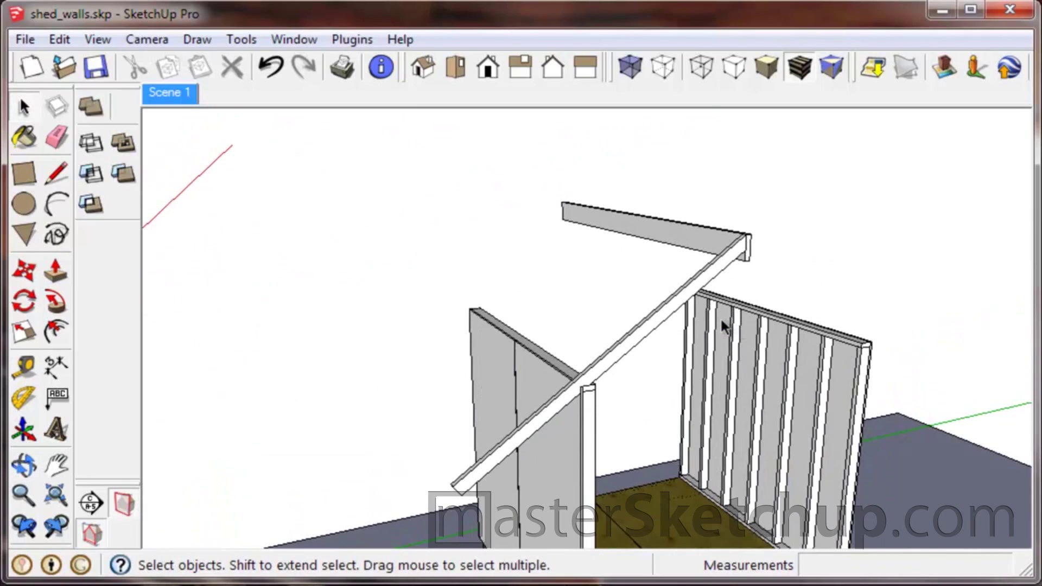
left_click(656, 325)
right_click(659, 318)
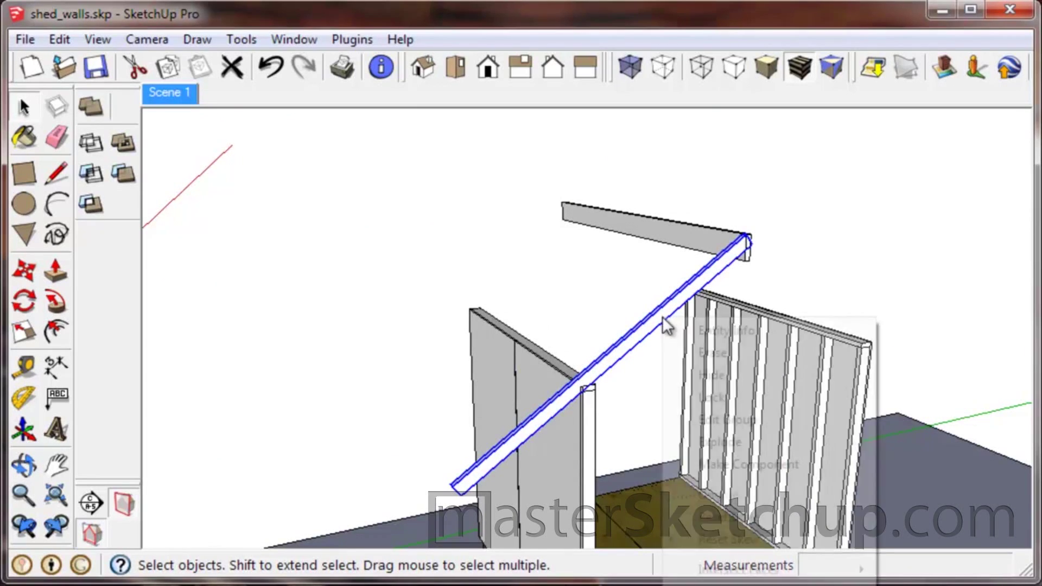
left_click(741, 465)
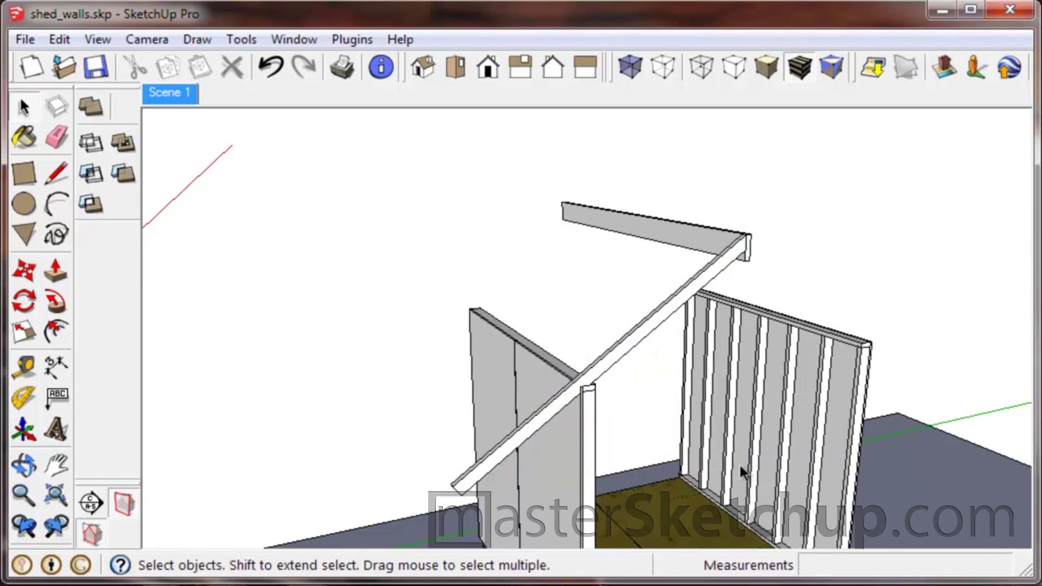
Rename the remaining trimmed rafter component as therafter in the Outliner, and move the Outliner out of the way.
left_click(643, 326)
left_click_drag(822, 118, 838, 135)
right_click(817, 199)
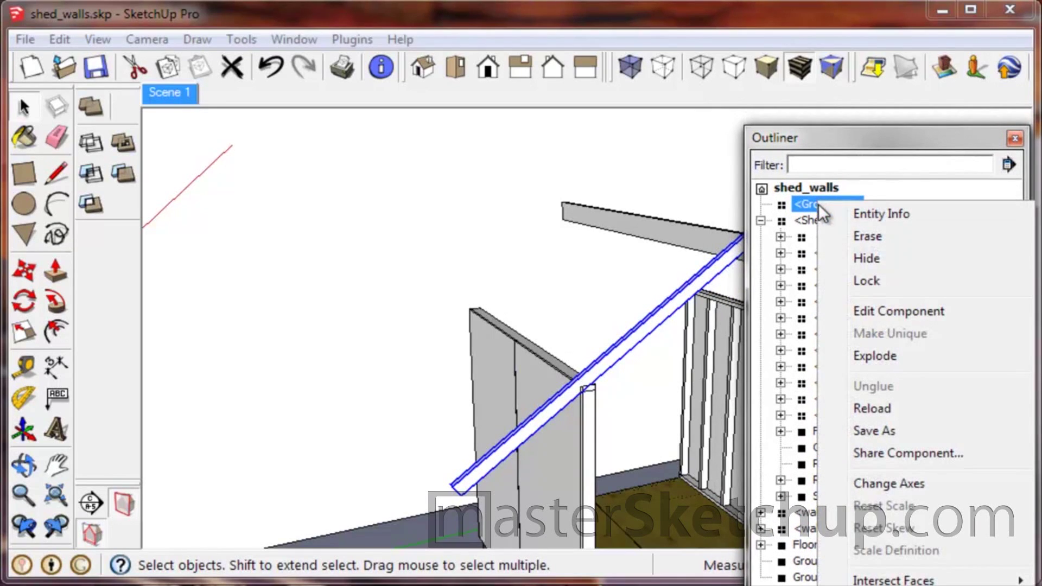
left_click(869, 217)
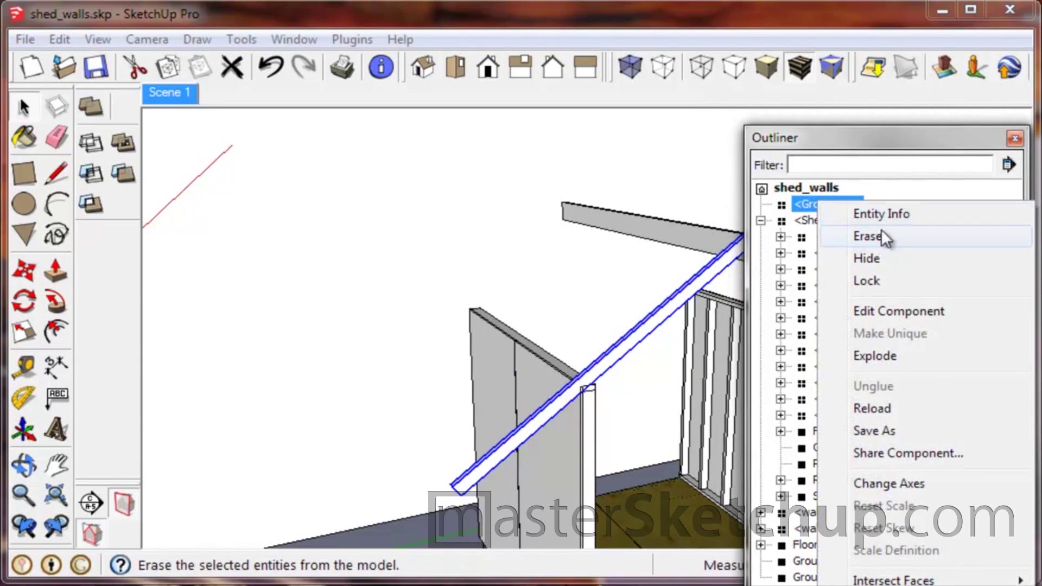
left_click(805, 206)
right_click(806, 206)
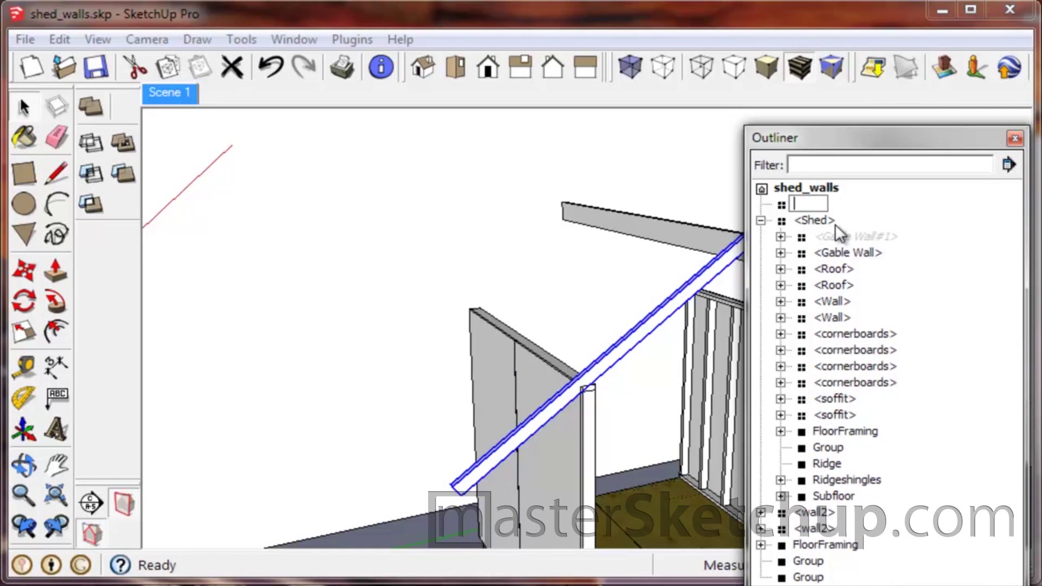
type("therafter")
key("Return")
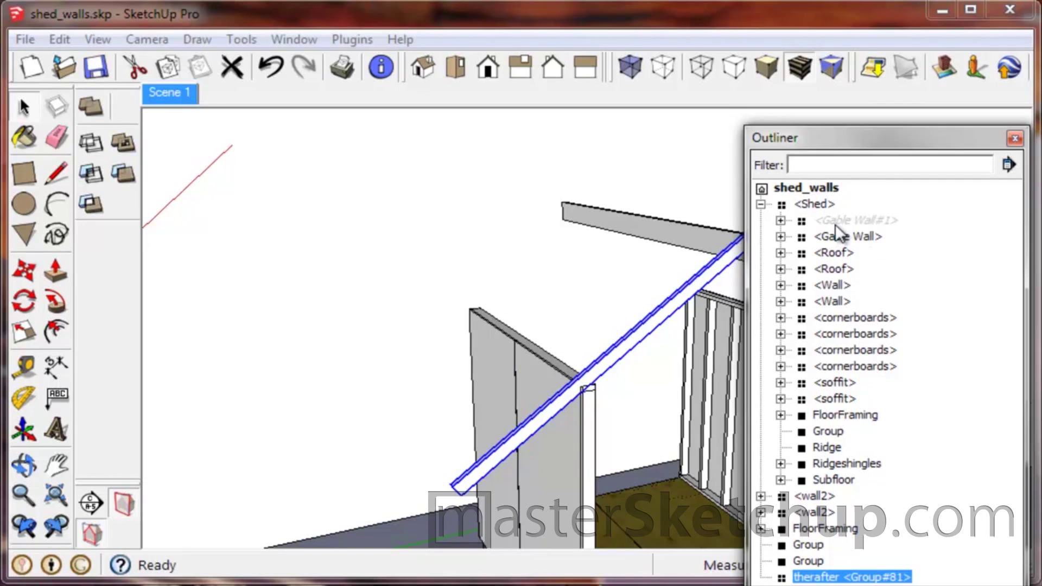
left_click_drag(860, 132, 861, 90)
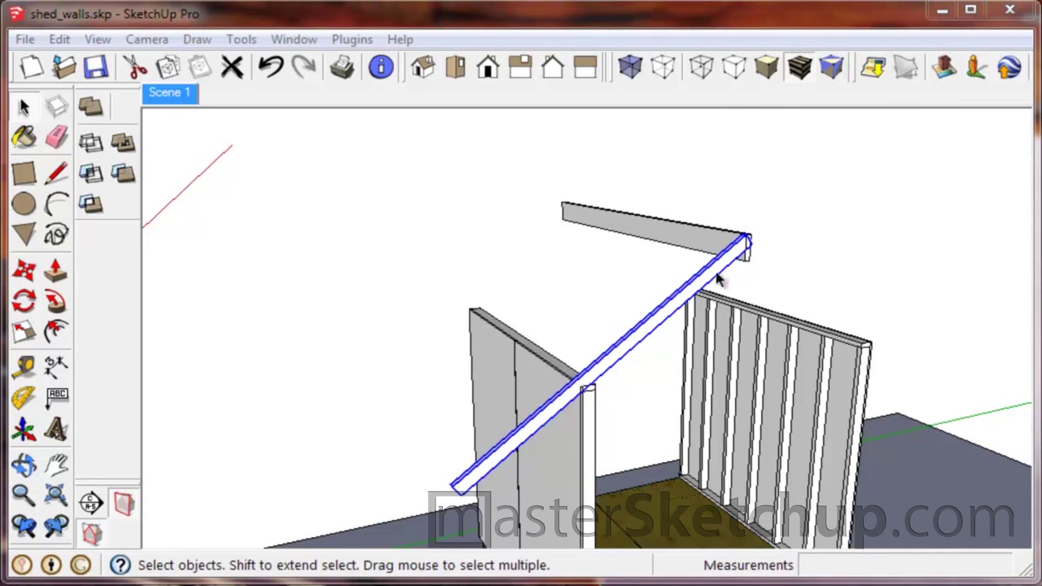
Copy the first rafter 1' 3 1/4" along the ridge board so the copy lines up with the wall's second stud.
middle_click_drag(623, 361, 819, 276)
scroll(819, 270, "up", 6)
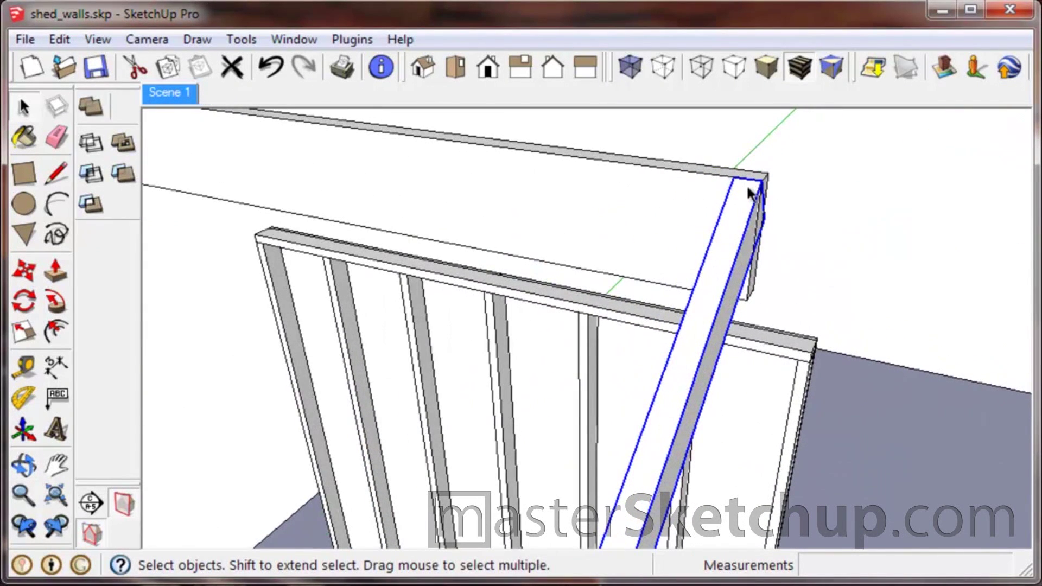
key("m")
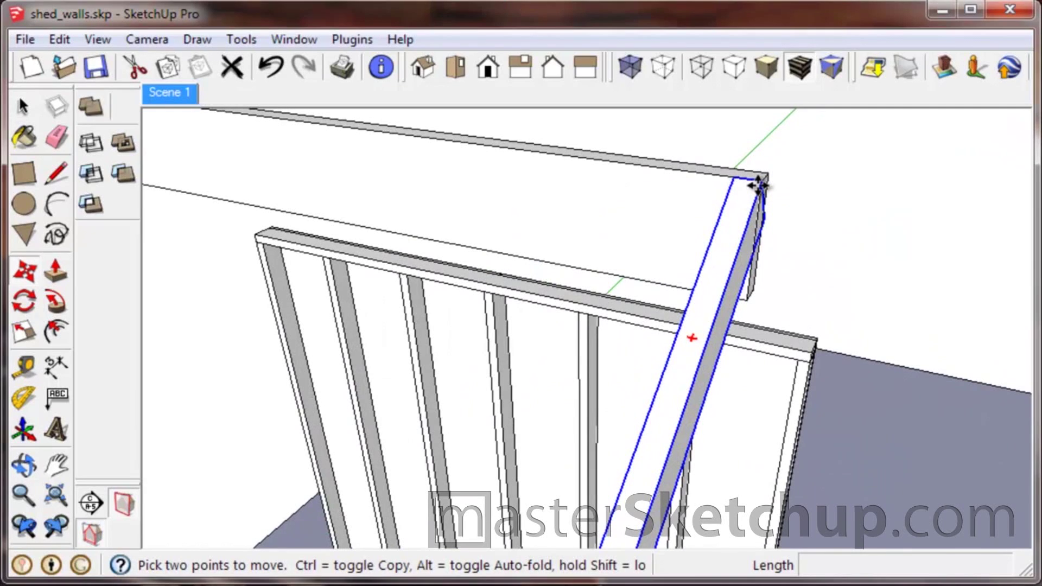
left_click(757, 185)
scroll(758, 182, "up", 4)
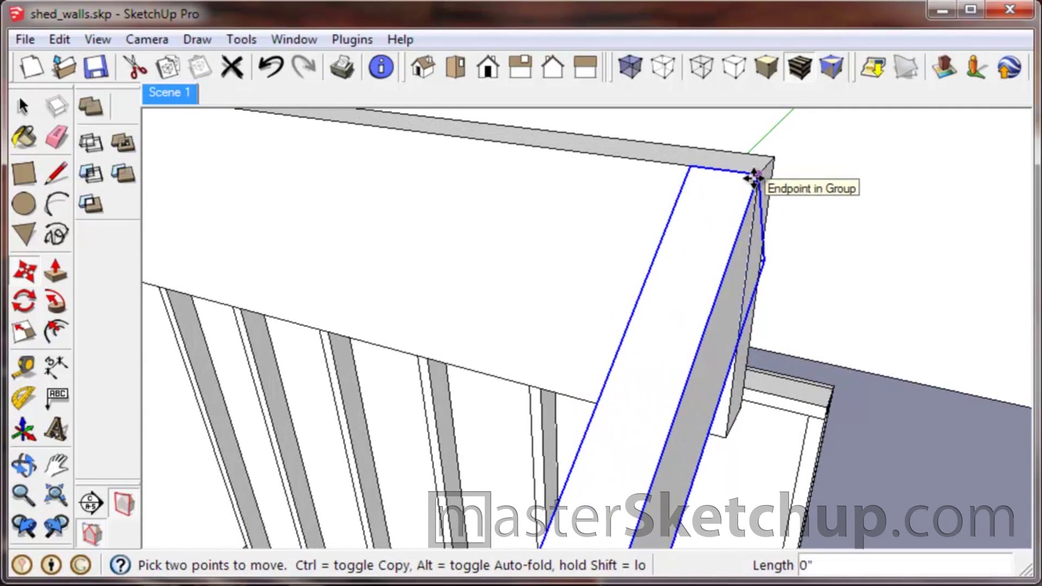
scroll(756, 178, "down", 1)
key("ctrl")
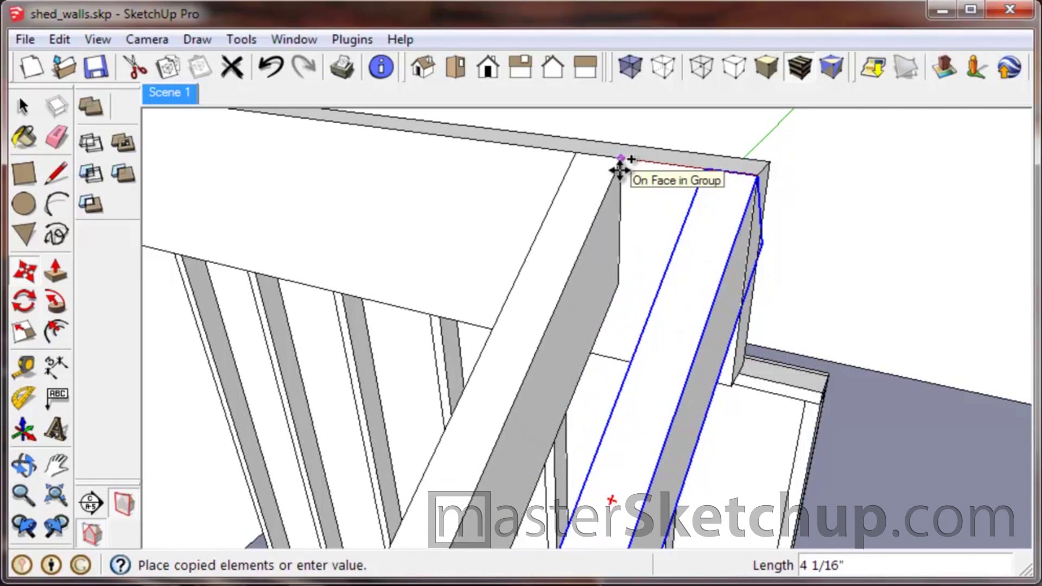
scroll(578, 183, "down", 2)
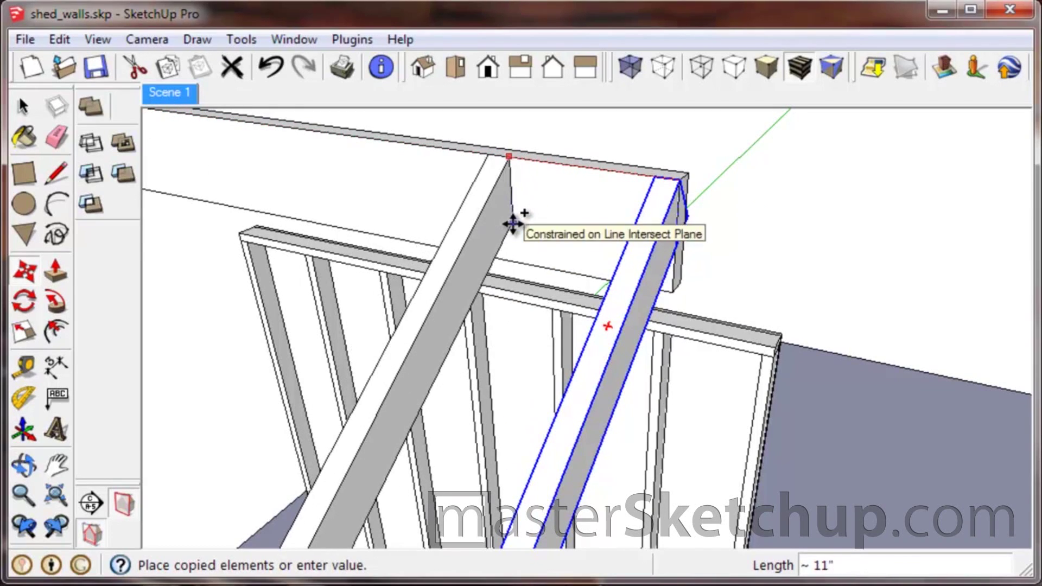
scroll(400, 197, "down", 3)
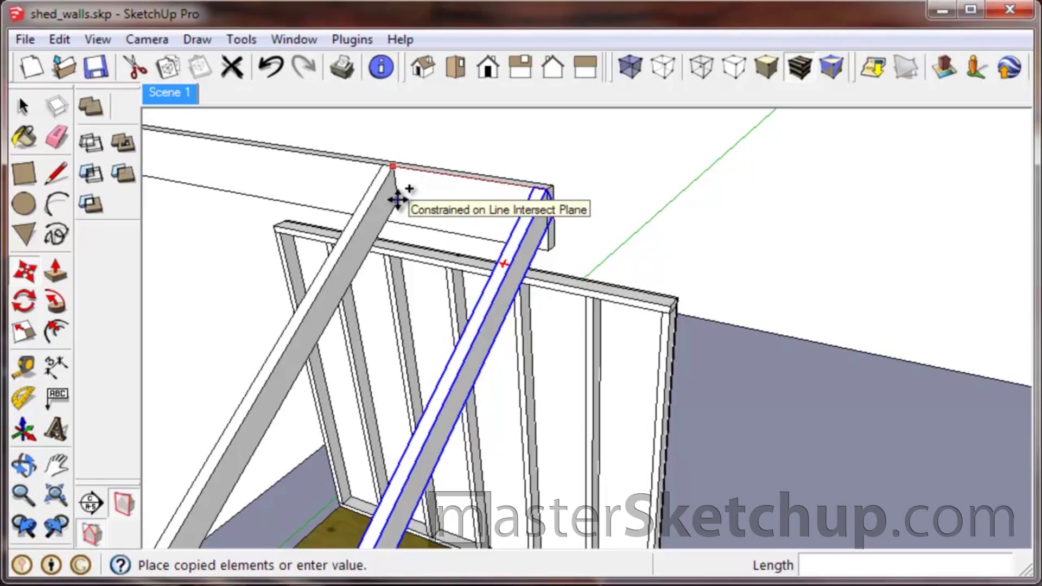
middle_click_drag(398, 199, 298, 205)
scroll(303, 201, "up", 3)
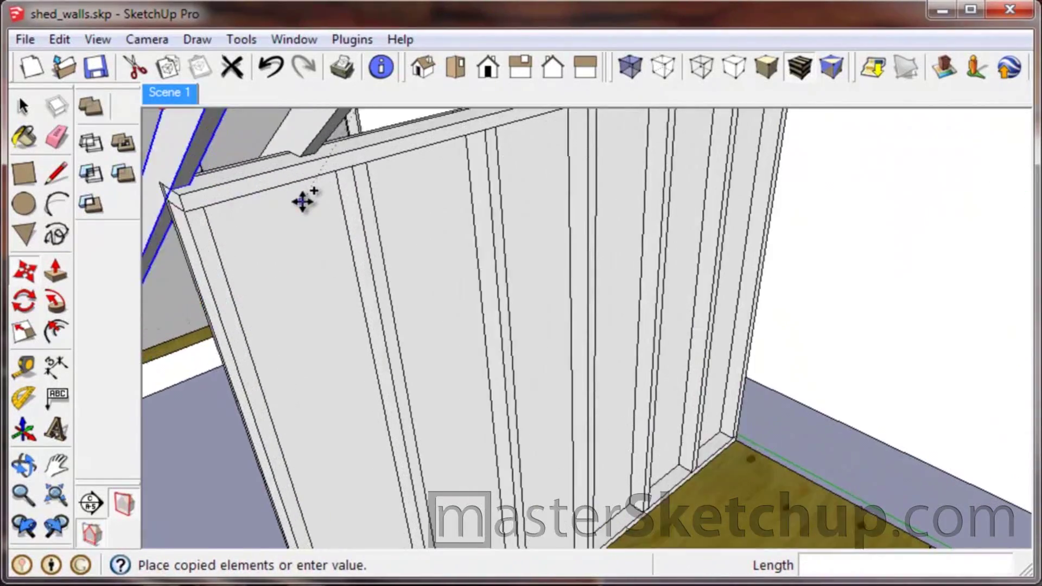
scroll(302, 201, "up", 1)
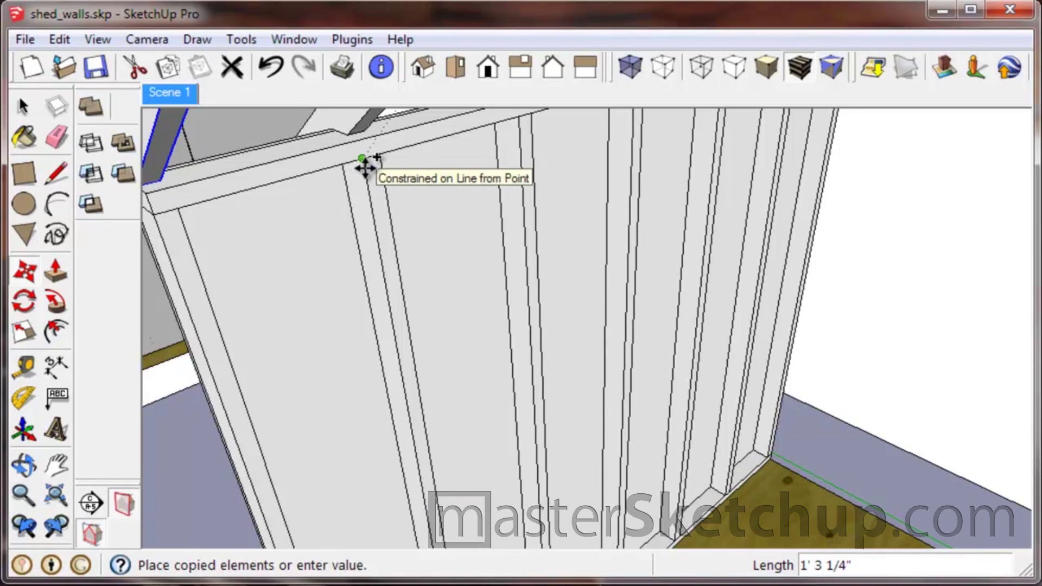
left_click(365, 168)
middle_click_drag(365, 167, 458, 523)
scroll(402, 278, "up", 2)
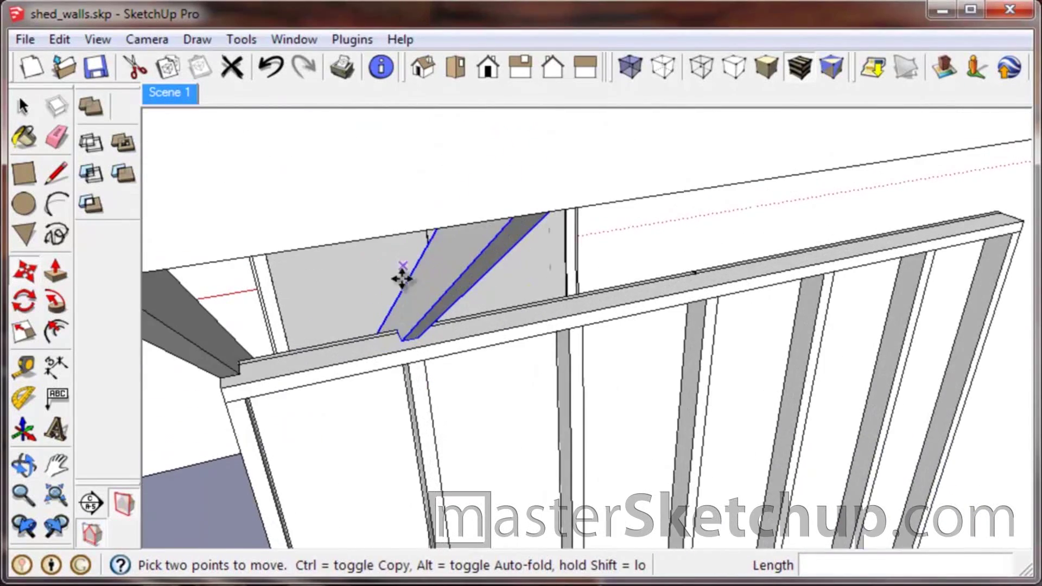
Copy the second rafter along the wall's top plate to line up with the third stud.
middle_click_drag(402, 278, 455, 253)
key("m")
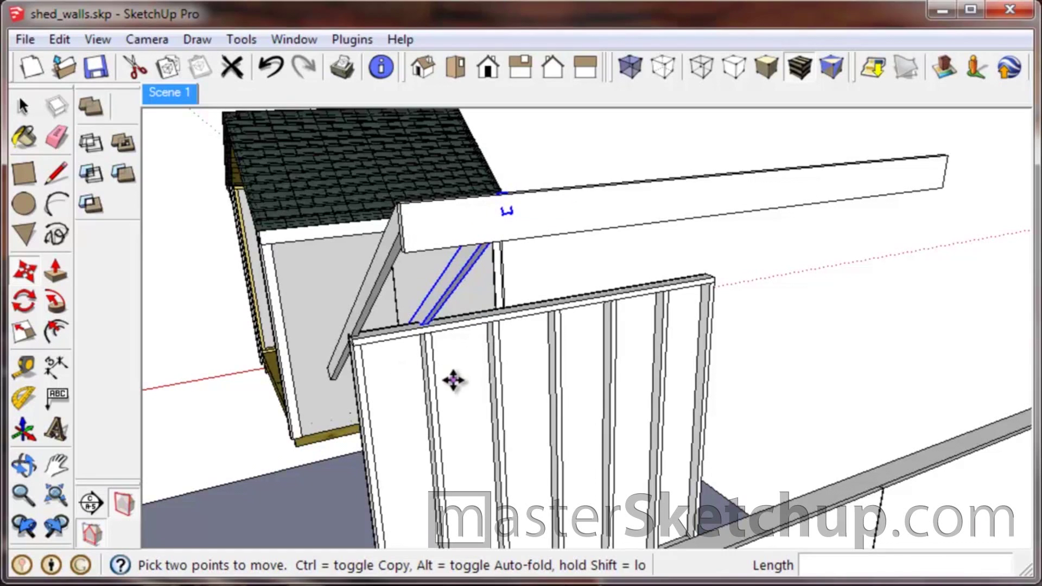
scroll(434, 344, "up", 5)
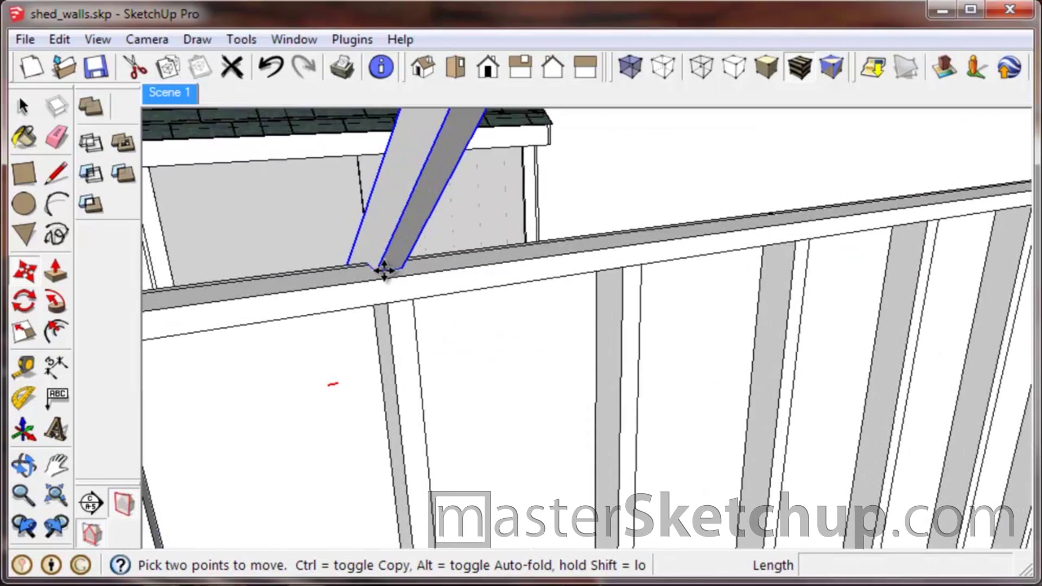
key("ctrl")
left_click(384, 269)
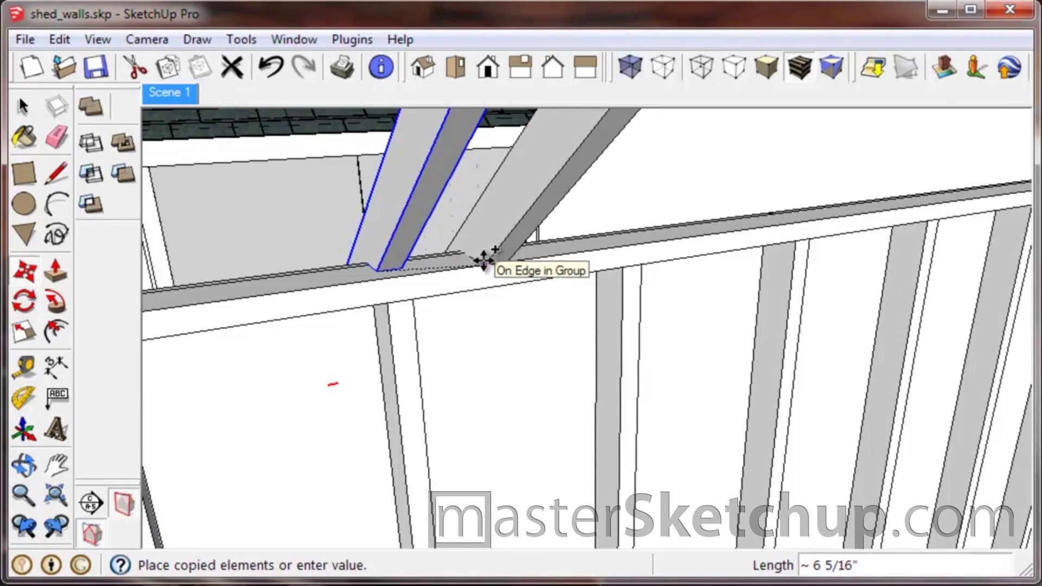
left_click(622, 262)
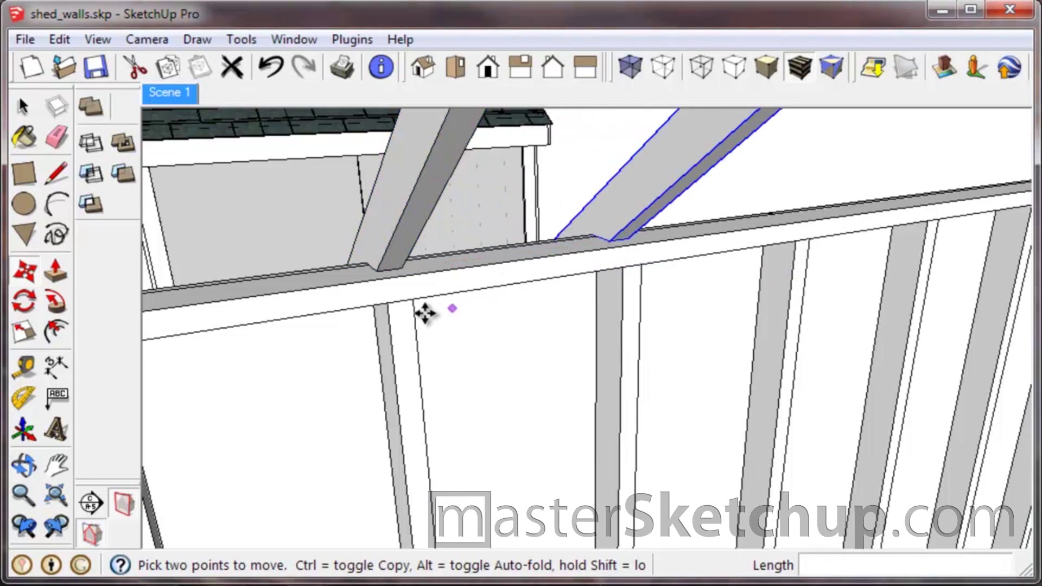
Array the last rafter copy five times at the same spacing to fill the wall's length.
scroll(425, 313, "down", 4)
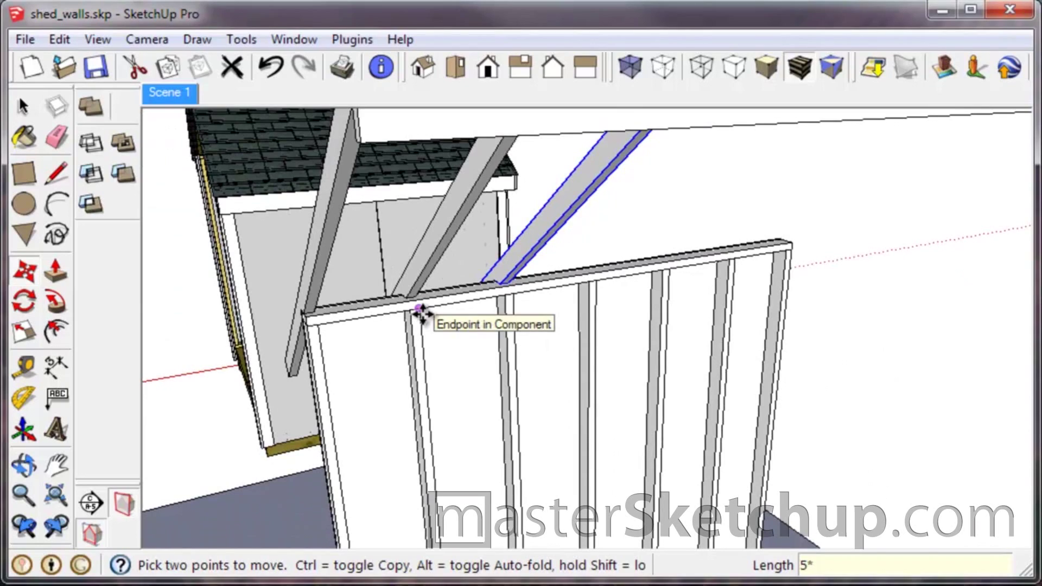
type("5*")
key("Return")
scroll(817, 247, "up", 3)
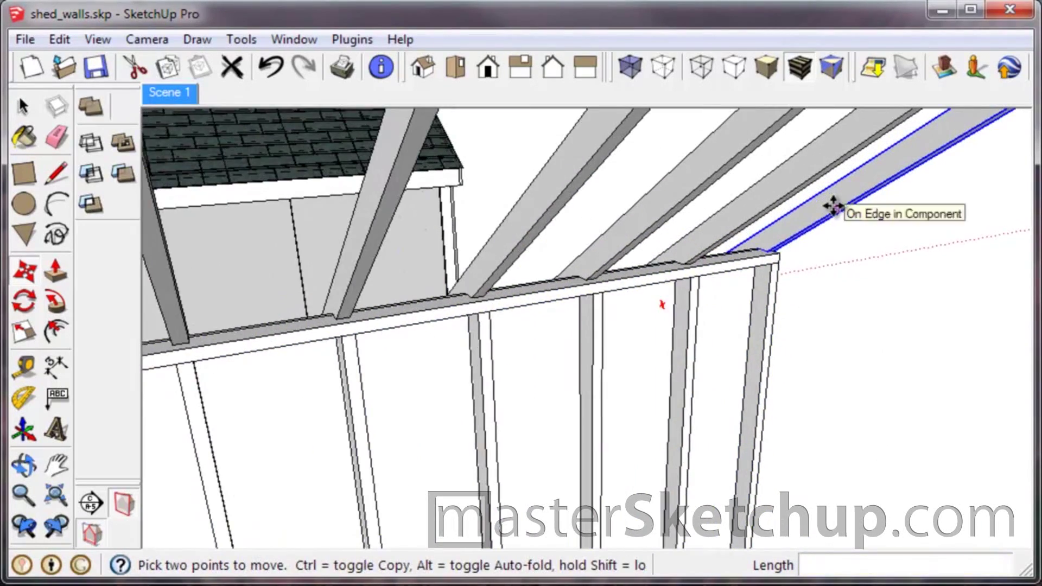
Move the last rafter in the row 3/4" inward so it sits flush with the wall frame's end.
middle_click_drag(833, 206, 554, 235)
scroll(627, 315, "up", 3)
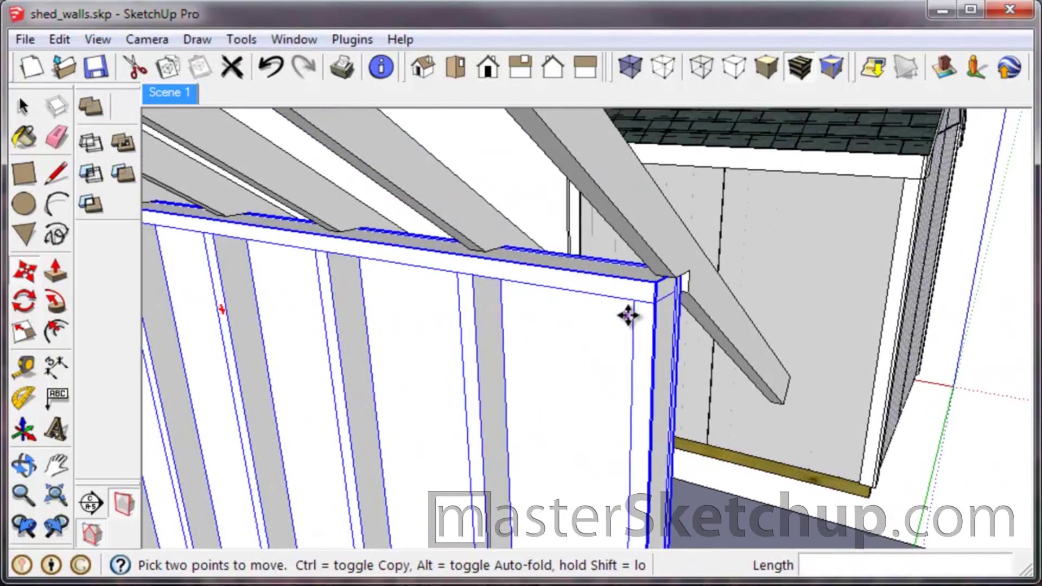
key("space")
scroll(695, 238, "down", 1)
left_click(695, 234)
scroll(691, 243, "up", 2)
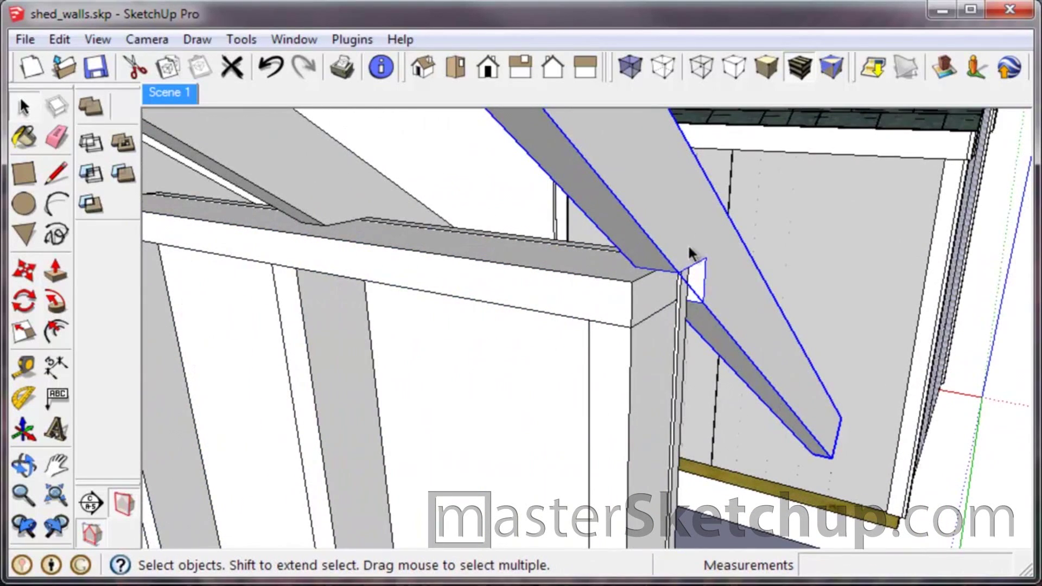
key("m")
left_click(678, 271)
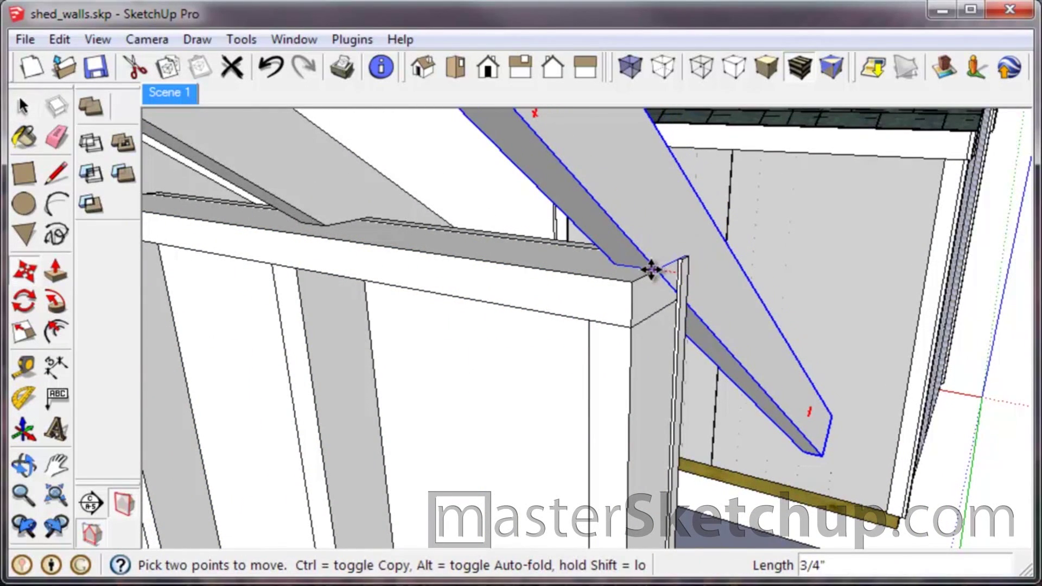
left_click(649, 269)
scroll(626, 319, "down", 4)
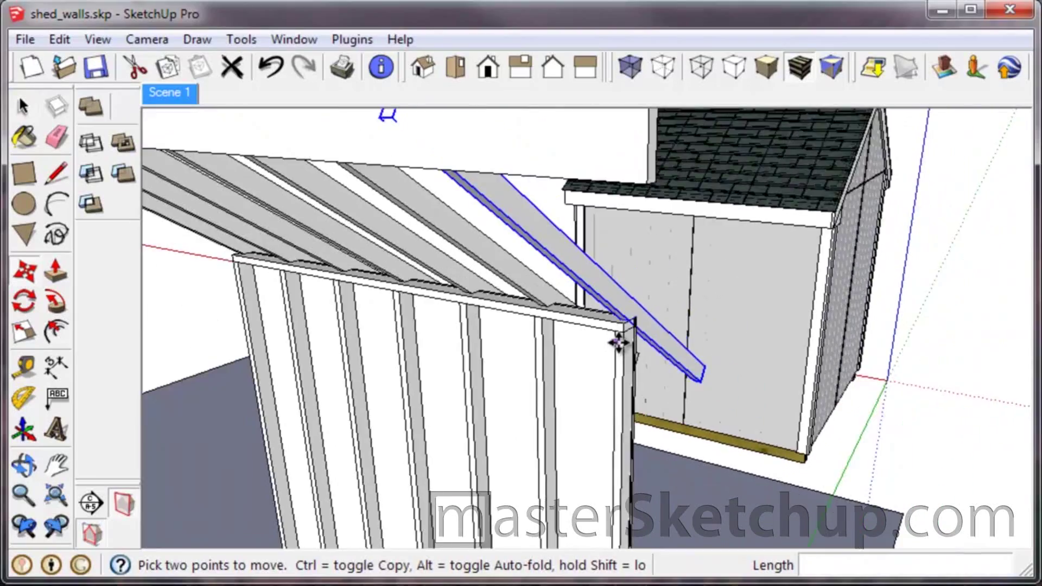
Combine all seven rafters into a single component named Roof, without replacing the existing component definition.
scroll(619, 342, "down", 3)
middle_click_drag(481, 353, 562, 434)
scroll(549, 448, "up", 3)
key("space")
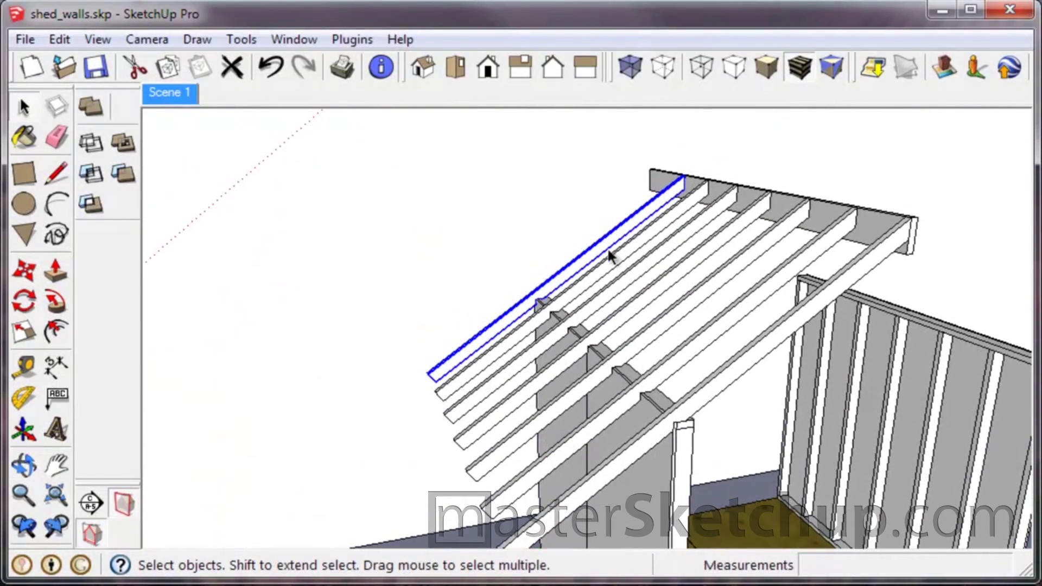
left_click(627, 269, "ctrl")
left_click(641, 291, "ctrl")
left_click(656, 300, "ctrl")
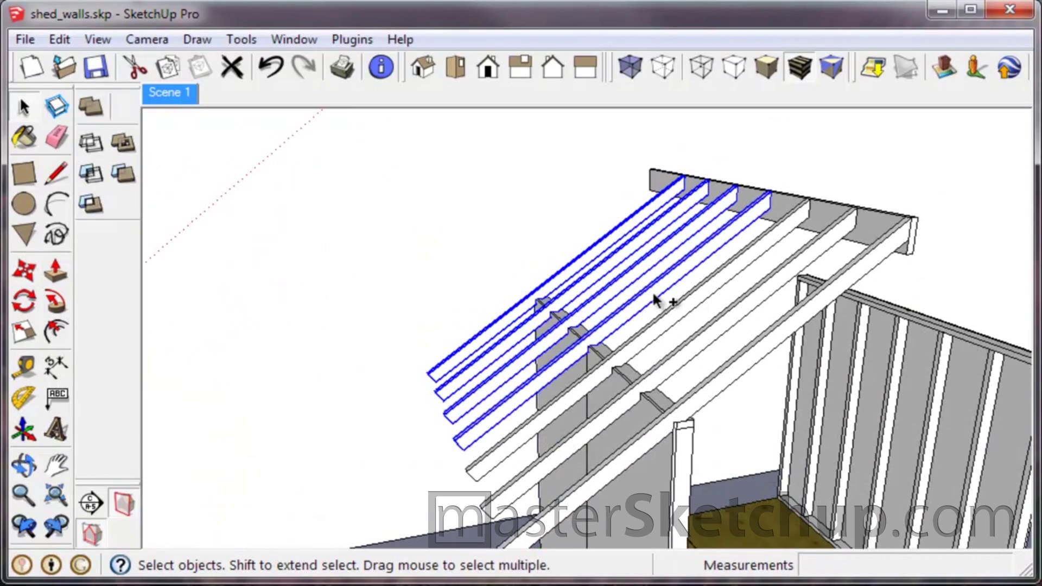
left_click(676, 328, "ctrl")
left_click(698, 340, "ctrl")
left_click(744, 358, "ctrl")
right_click(751, 364)
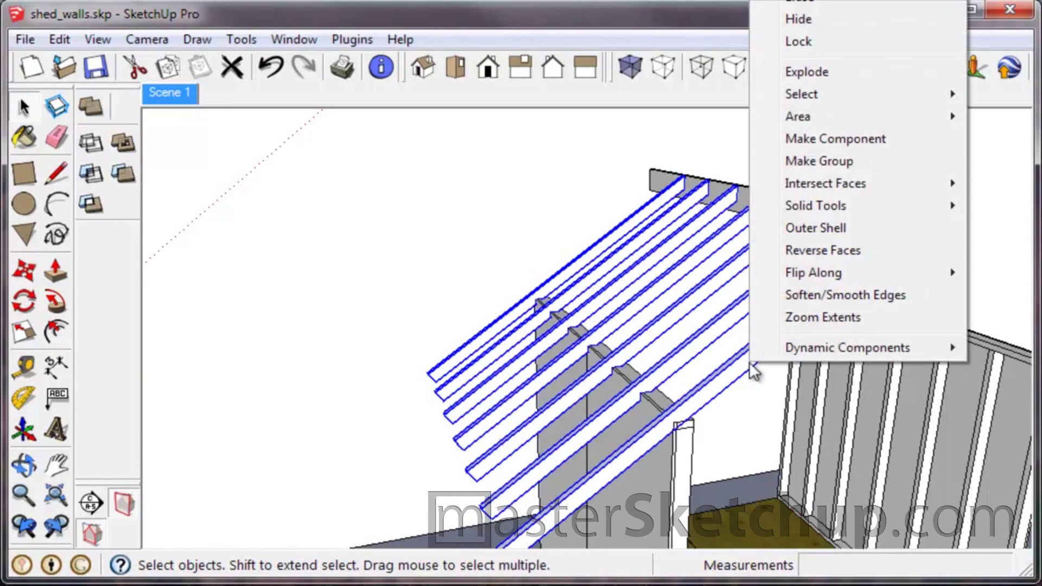
left_click(883, 134)
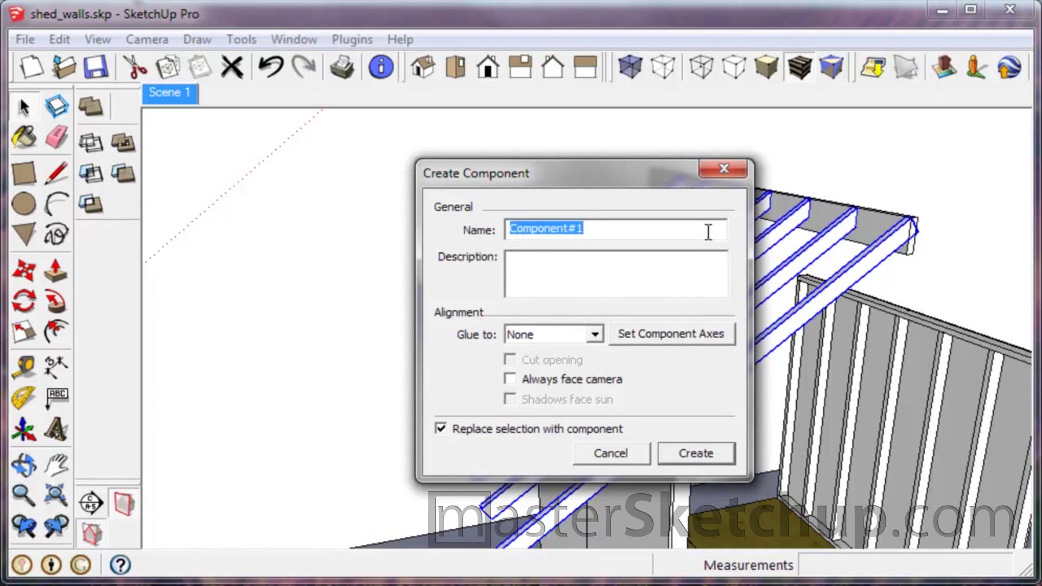
type("roof")
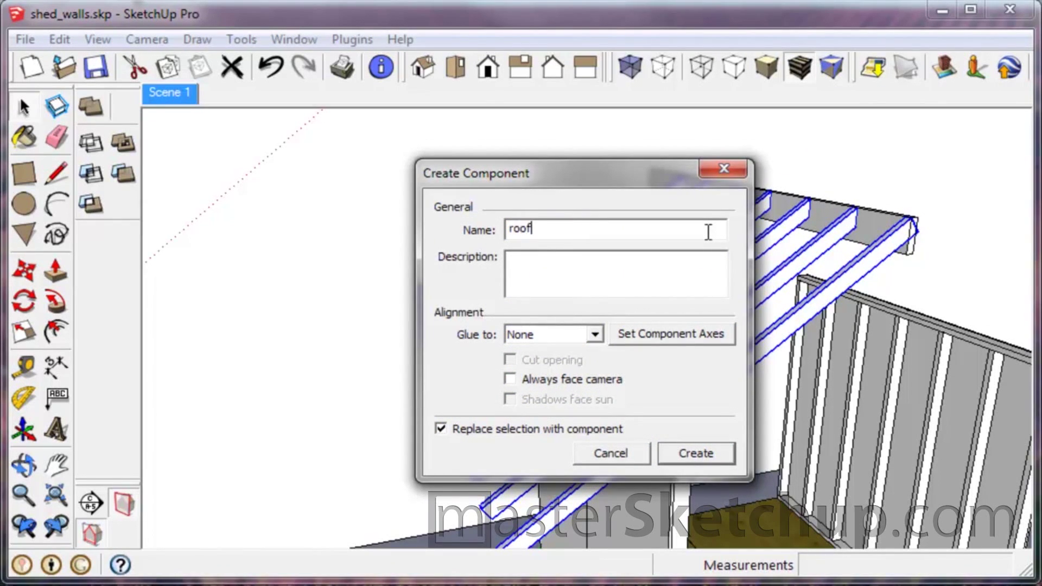
key("Return")
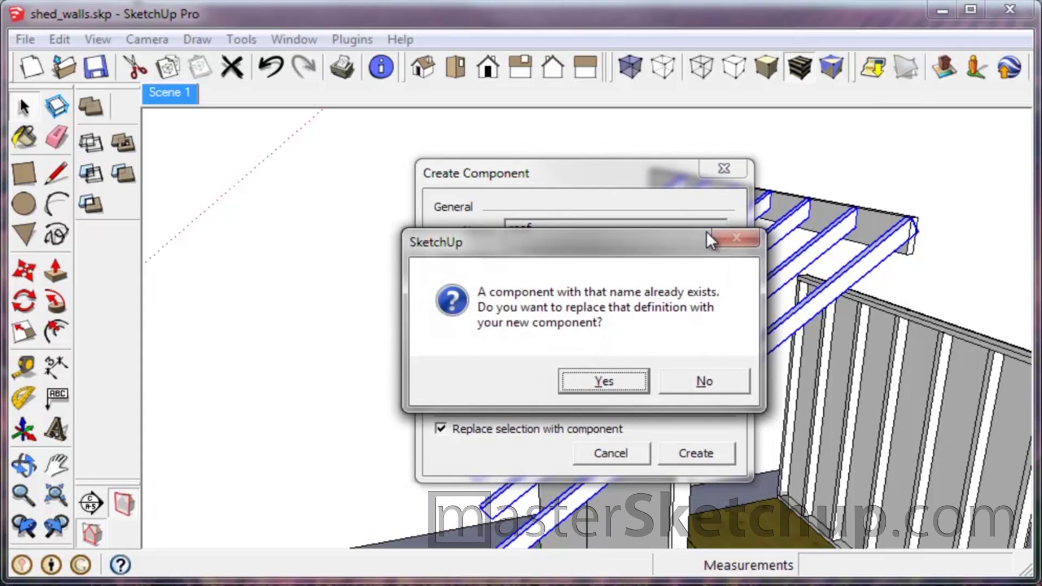
left_click(703, 381)
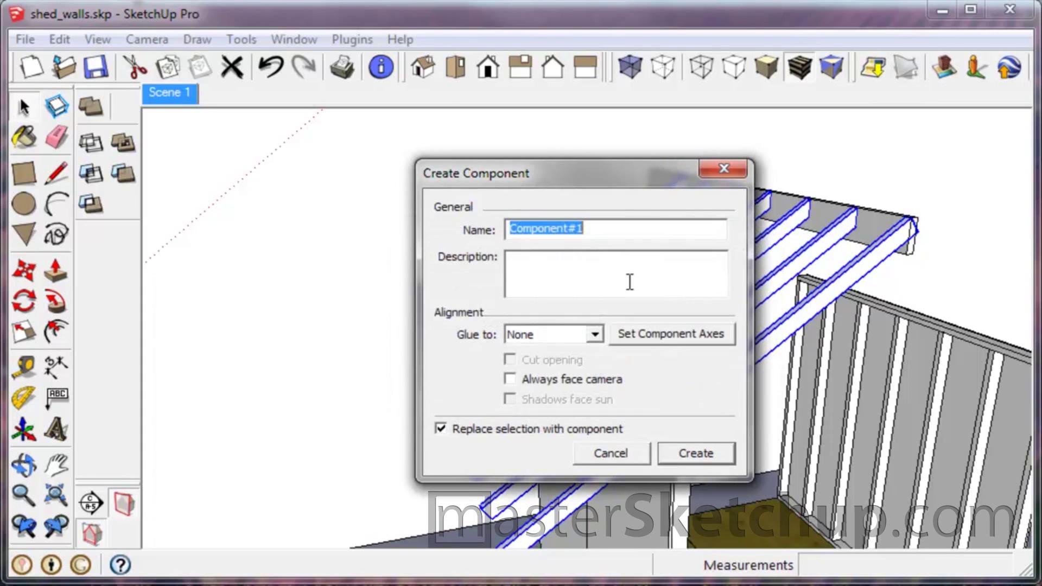
type("Roof")
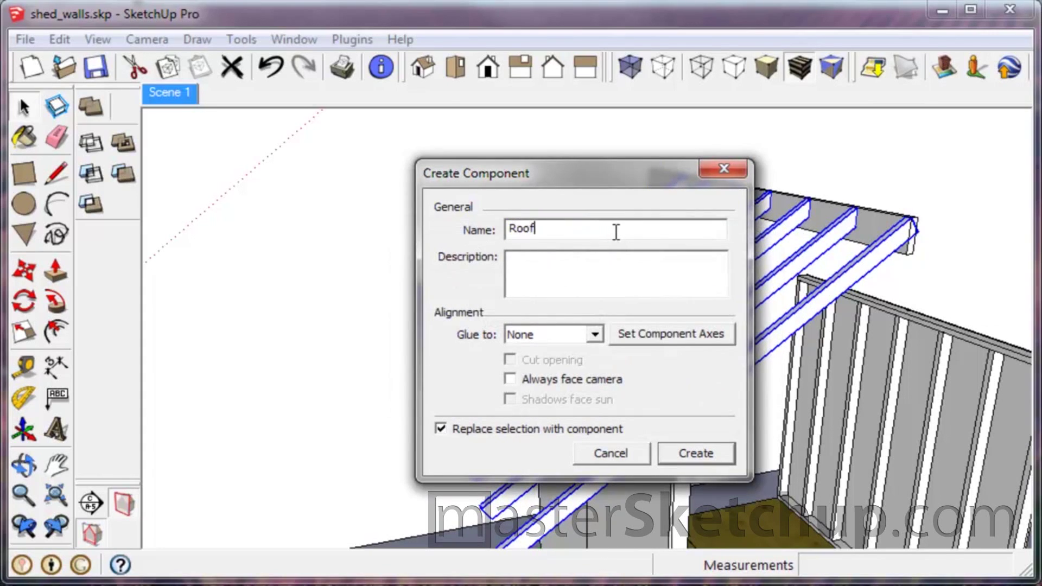
key("Return")
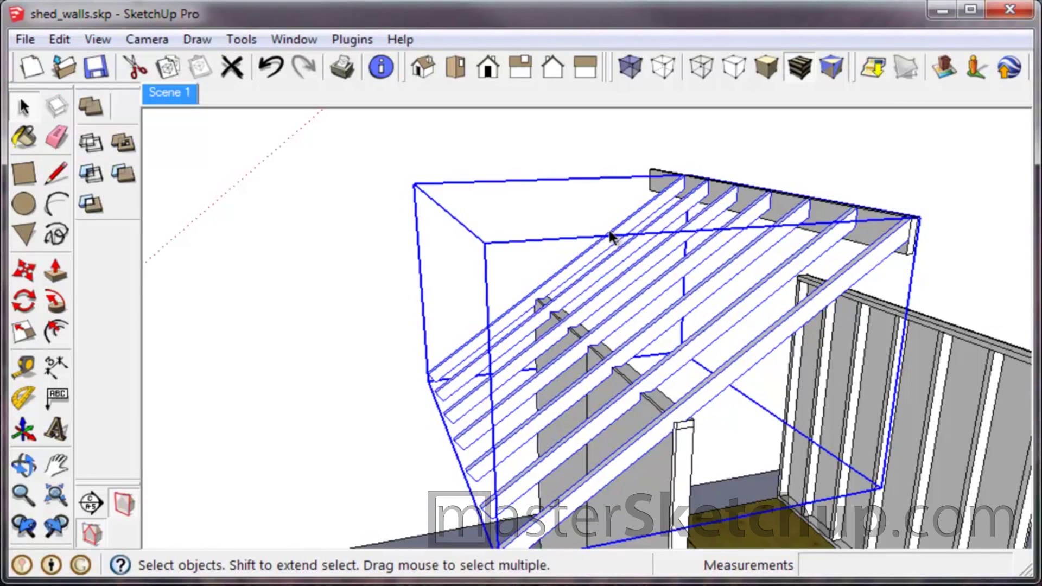
Compare the new rafter tails with the finished shed's eave, examining how its rafters meet the fascia and soffit.
scroll(610, 233, "down", 3)
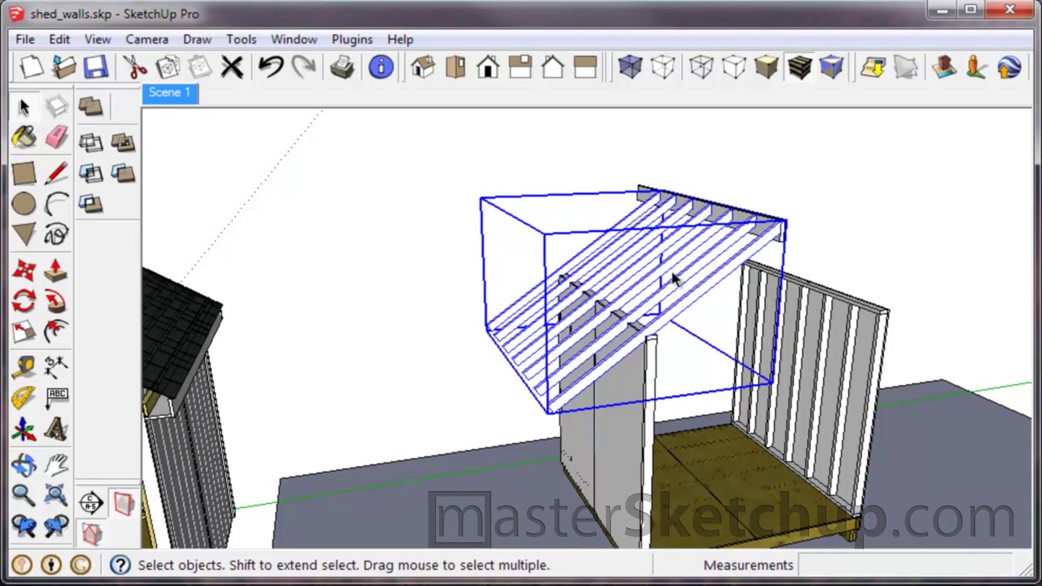
middle_click_drag(679, 255, 717, 295)
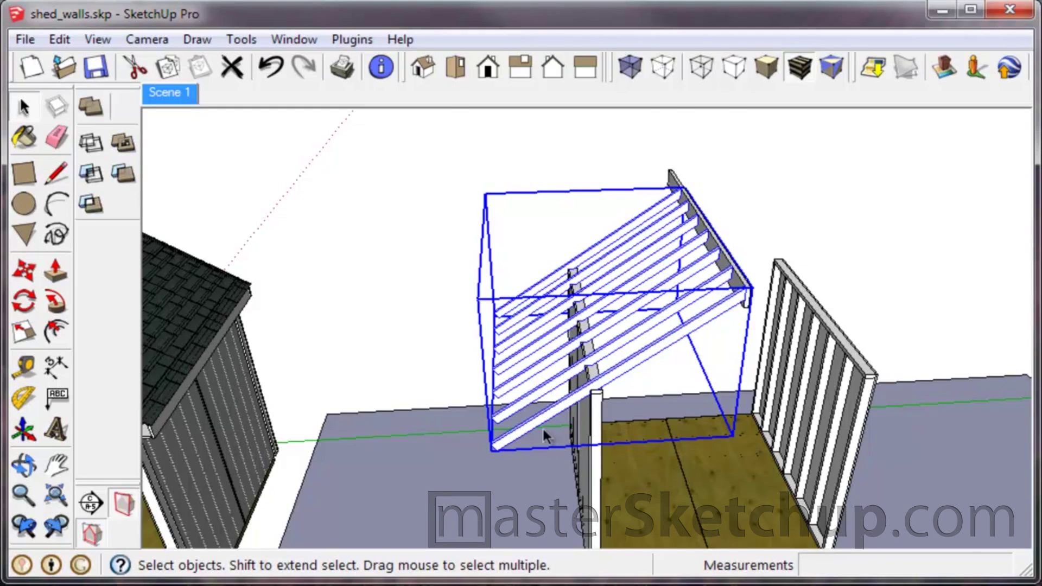
scroll(617, 411, "up", 5)
middle_click_drag(618, 411, 642, 320)
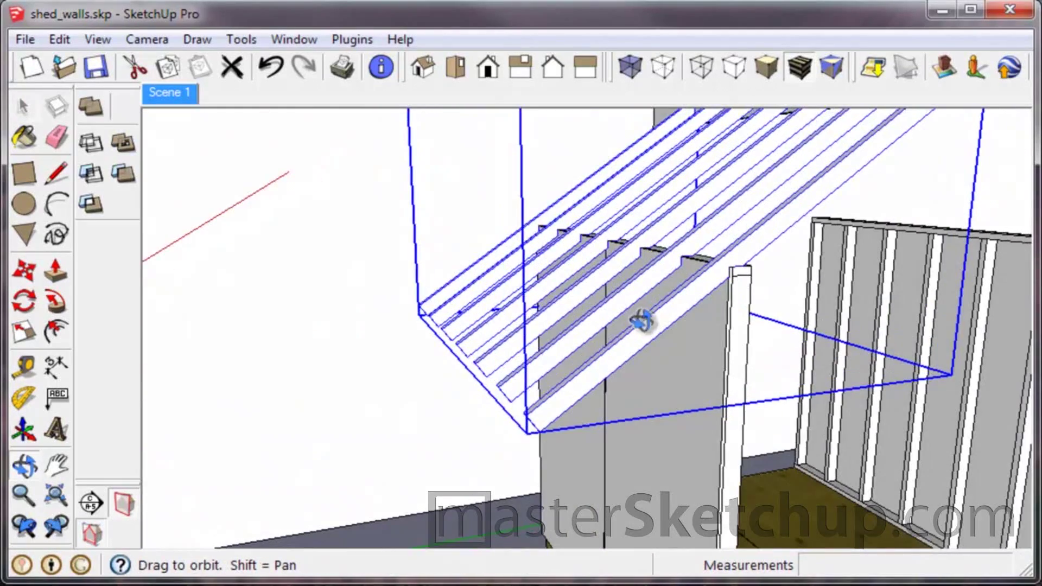
scroll(656, 296, "down", 6)
scroll(499, 301, "up", 5)
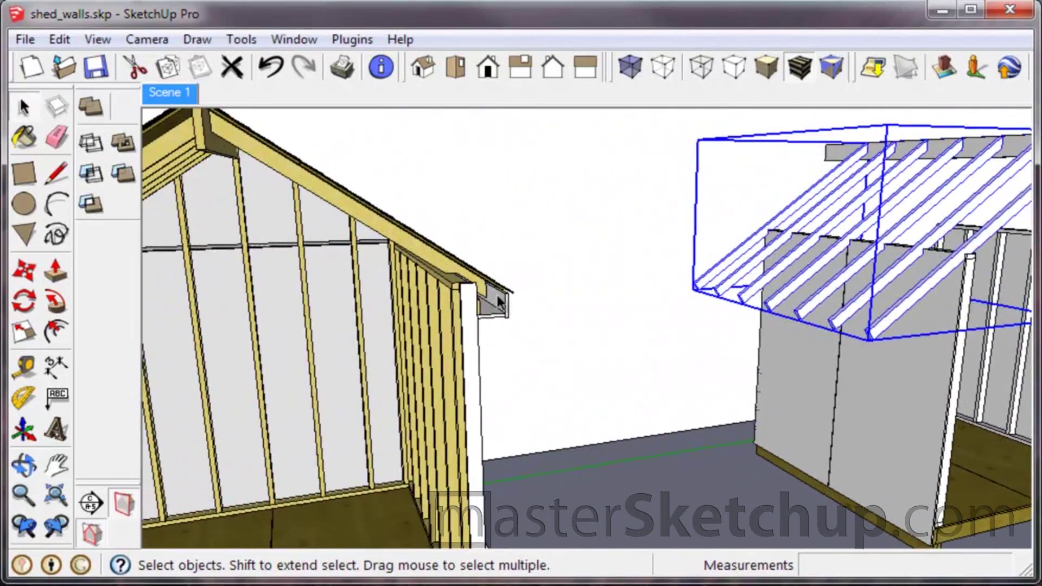
scroll(499, 301, "up", 5)
middle_click_drag(505, 295, 442, 269)
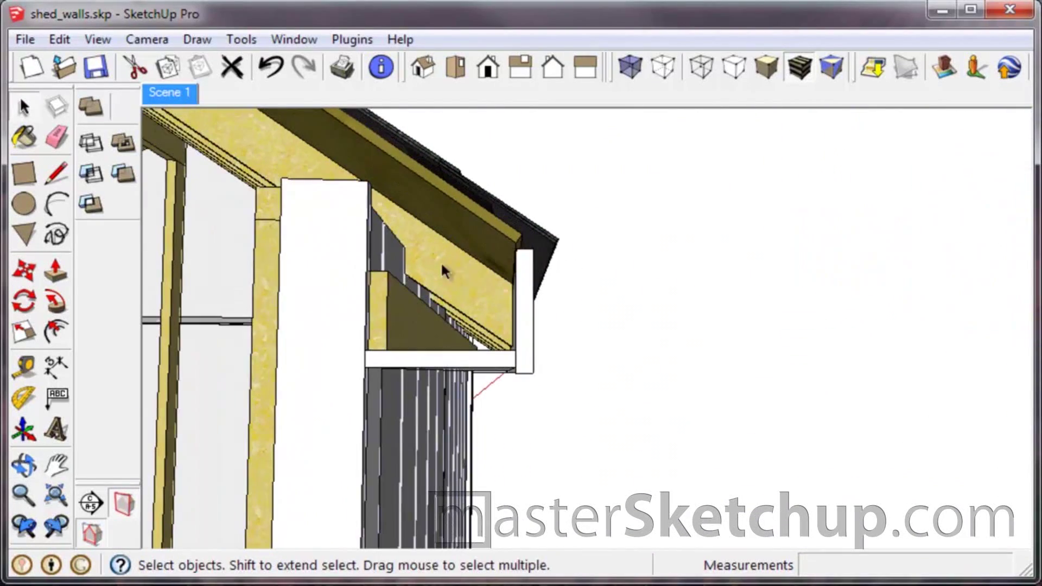
scroll(345, 321, "down", 6)
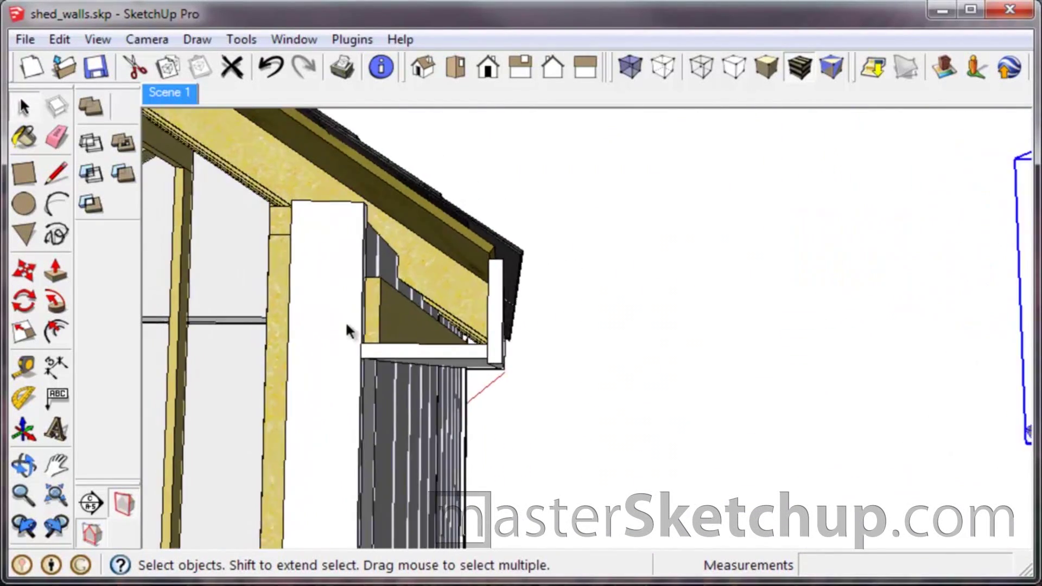